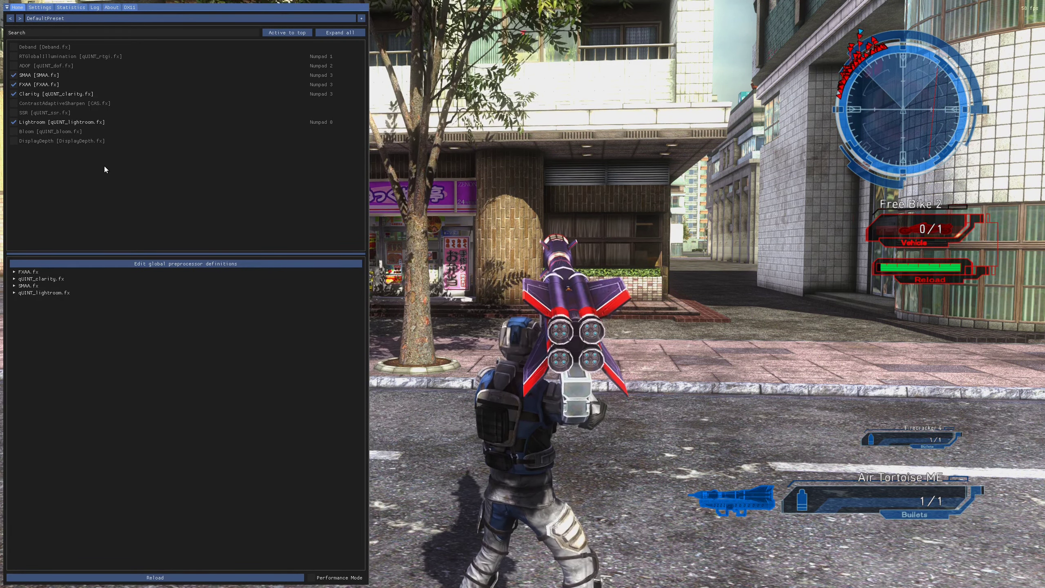
mouse_move(101, 144)
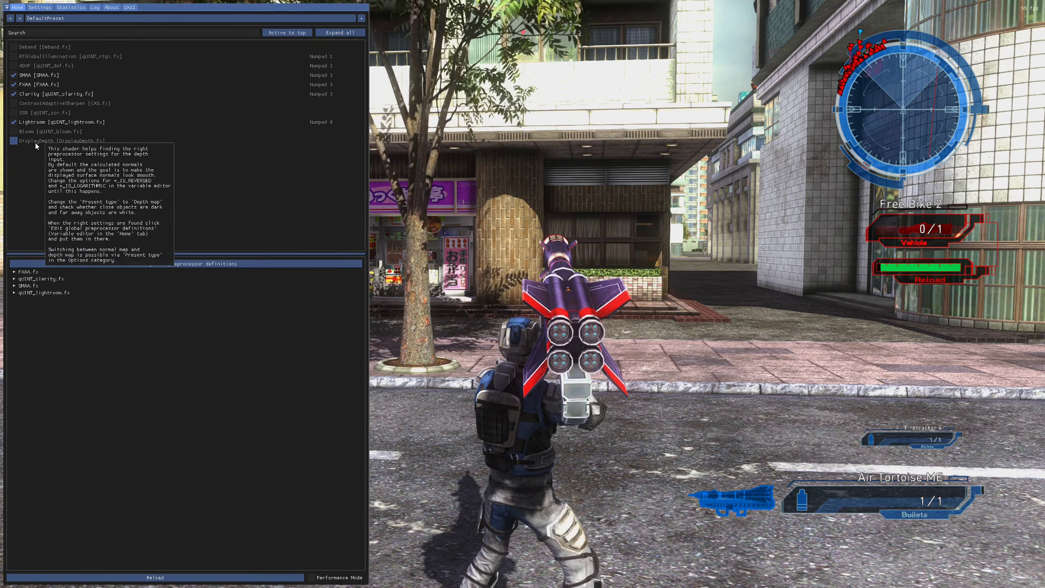
click(62, 142)
mouse_move(77, 141)
mouse_down()
mouse_move(67, 62)
mouse_move(71, 145)
mouse_up()
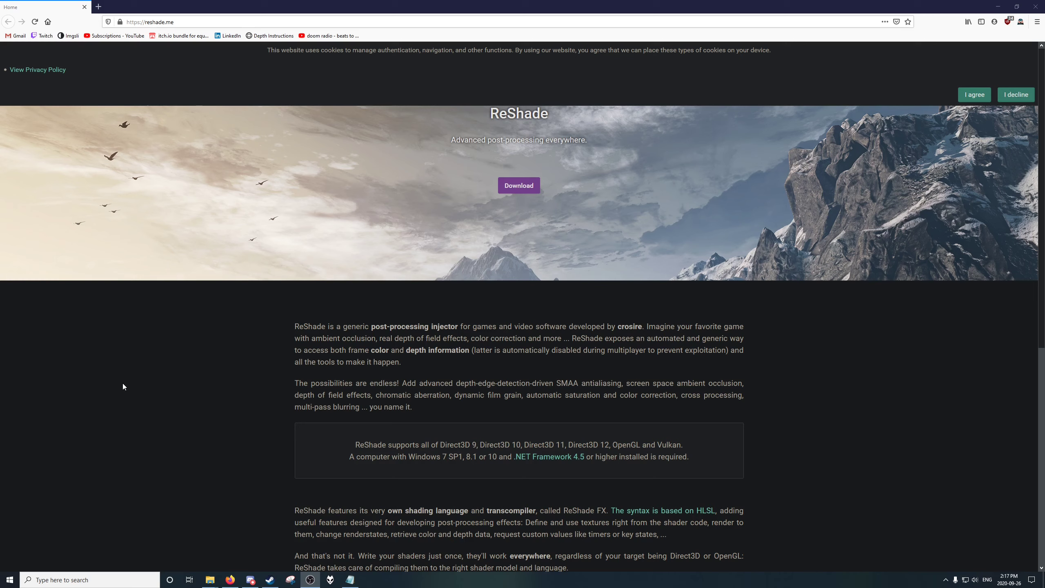
click(135, 20)
click(164, 19)
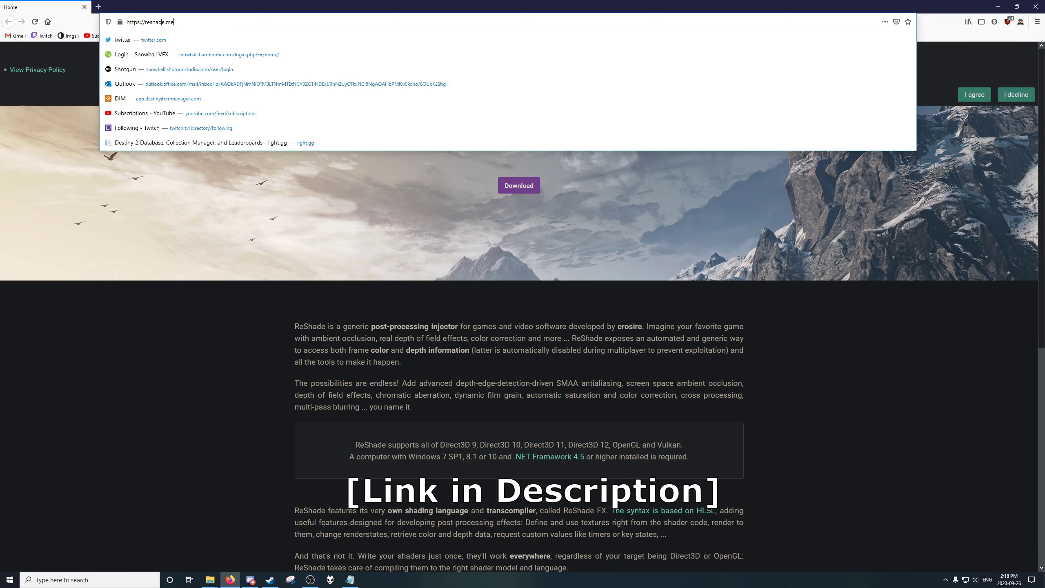
click(225, 373)
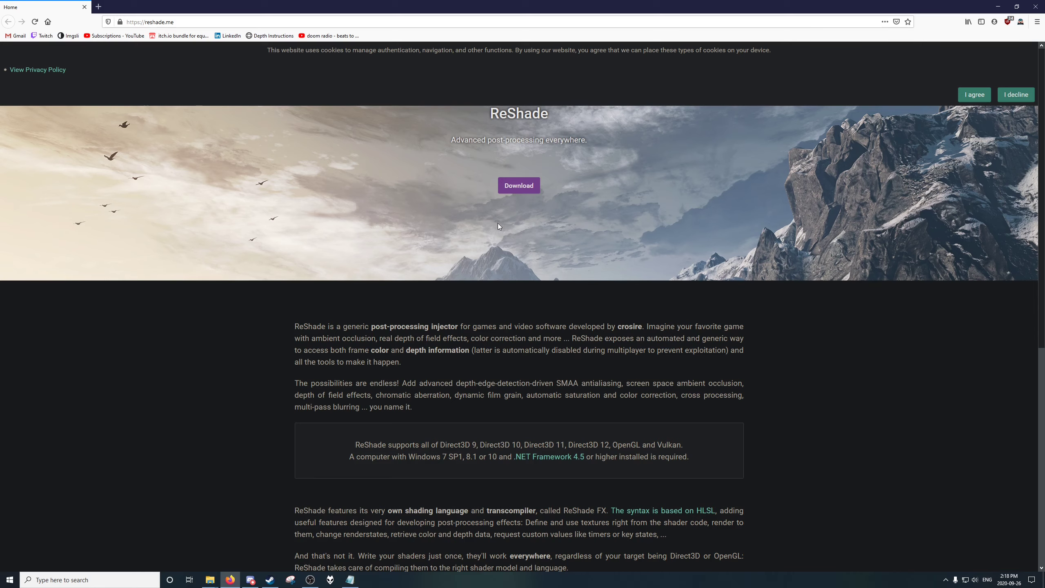
Step: Download ReShade 4.7.0 from the ReShade website and save the setup file
click(519, 186)
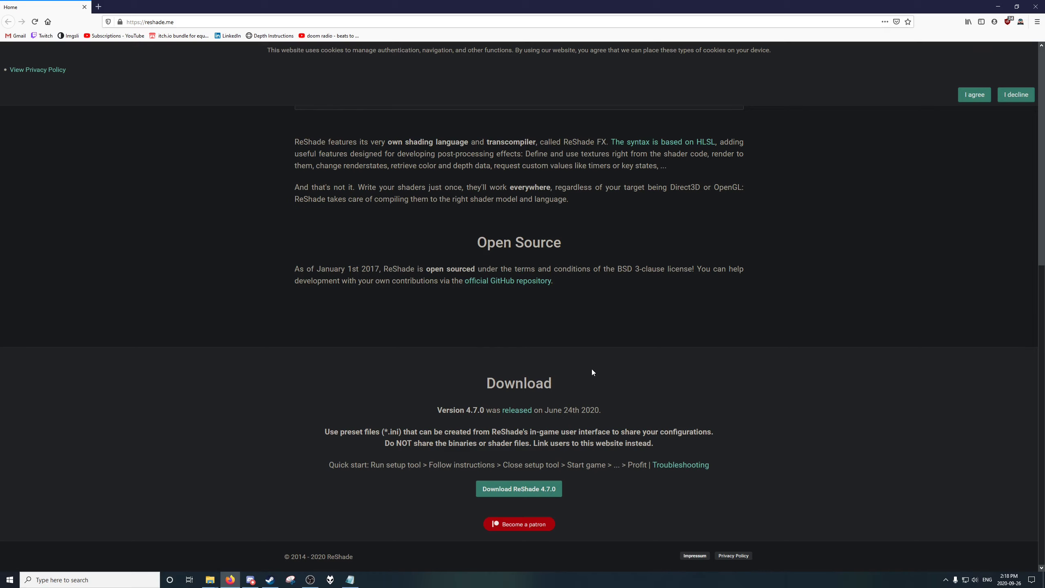
click(519, 494)
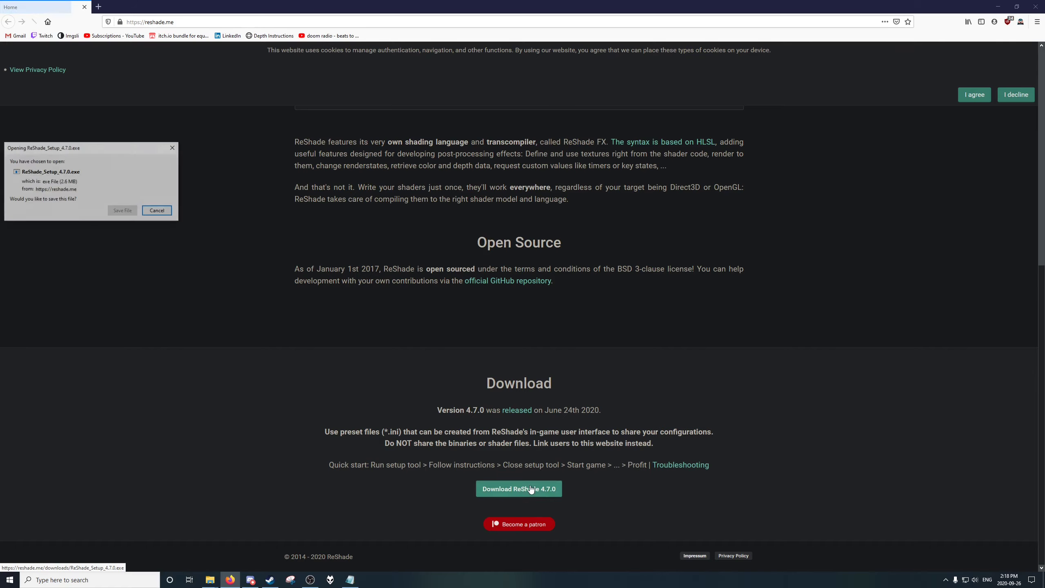
drag(117, 155, 211, 200)
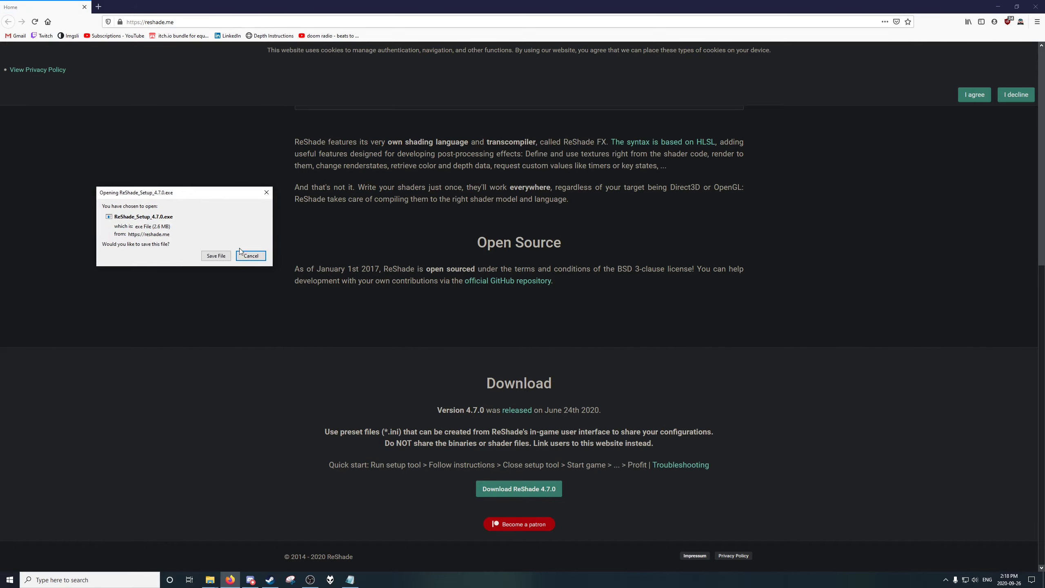
click(216, 255)
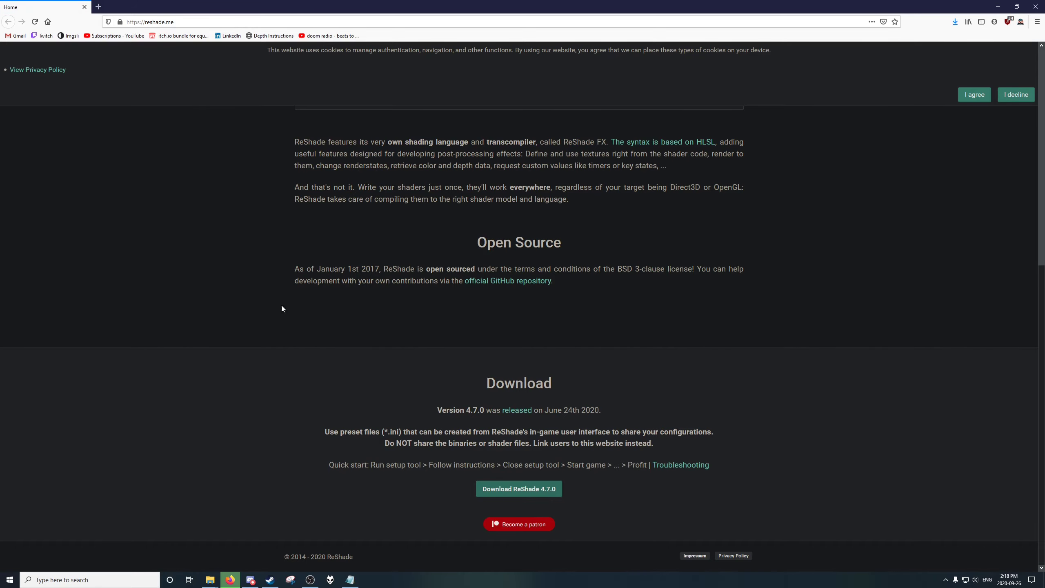
Step: Show the downloaded ReShade_Setup_4.7.0 file in its folder and run it
click(955, 22)
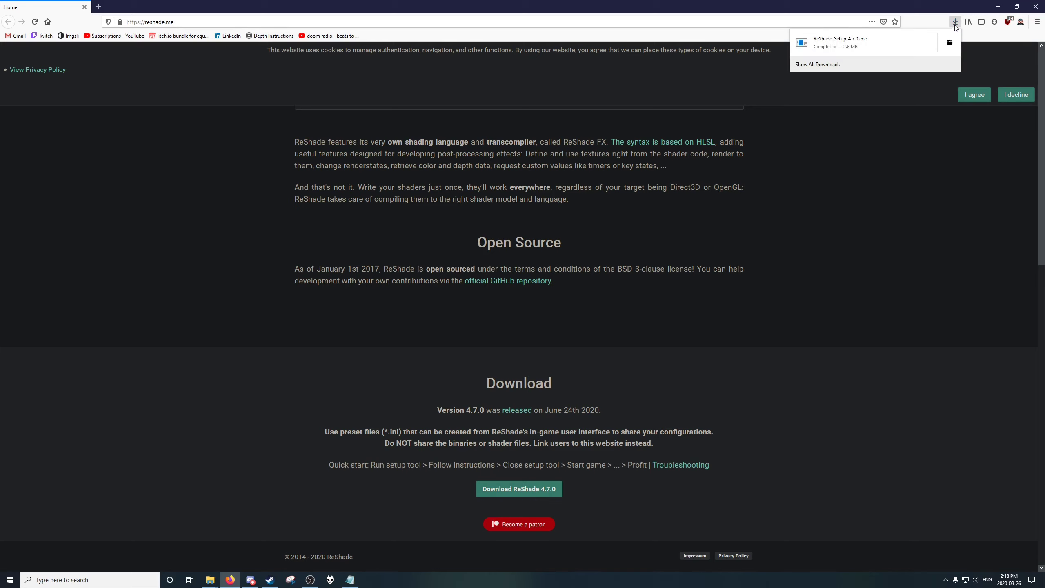
click(950, 42)
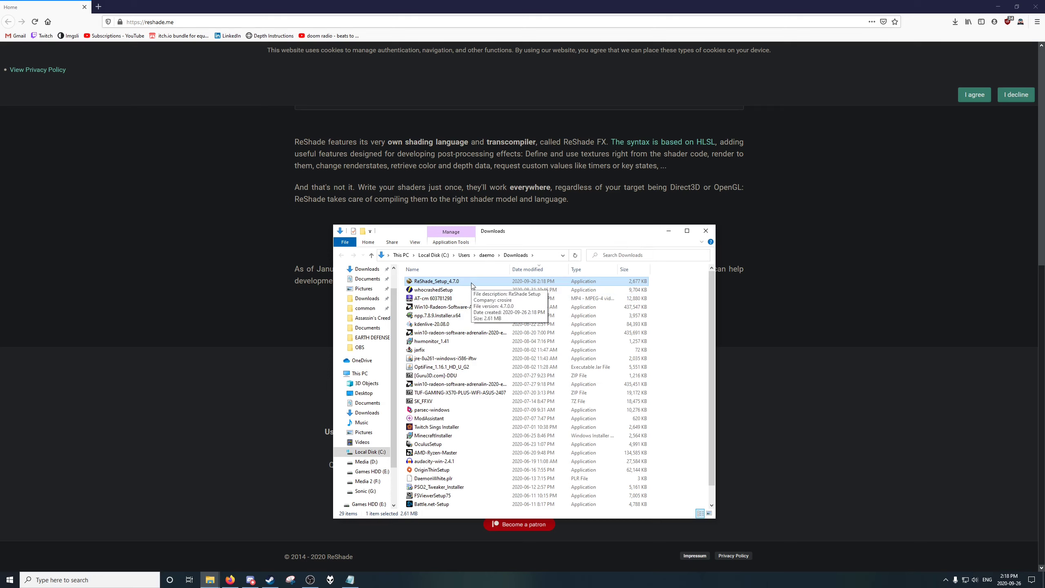
double_click(472, 282)
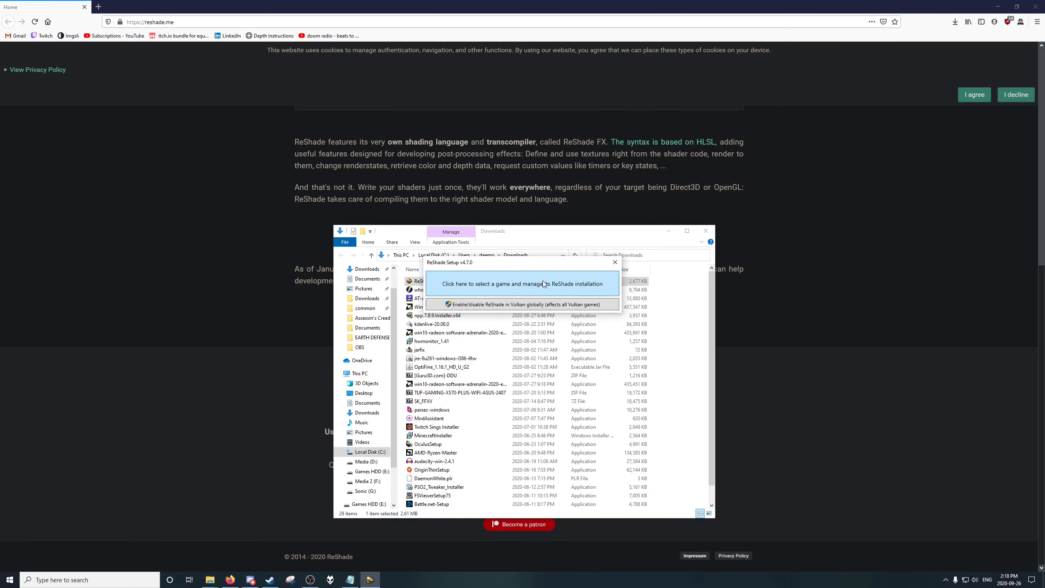
Step: Start choosing a game for the ReShade installation and select FINAL FANTASY XV WINDOWS EDITION among the detected games
click(543, 284)
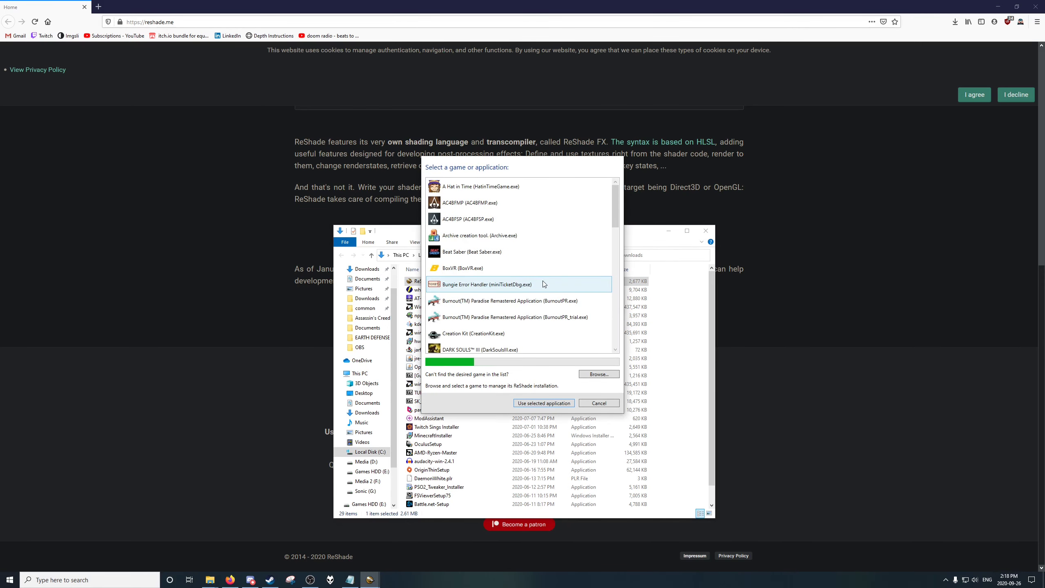
scroll(617, 208, down, 3)
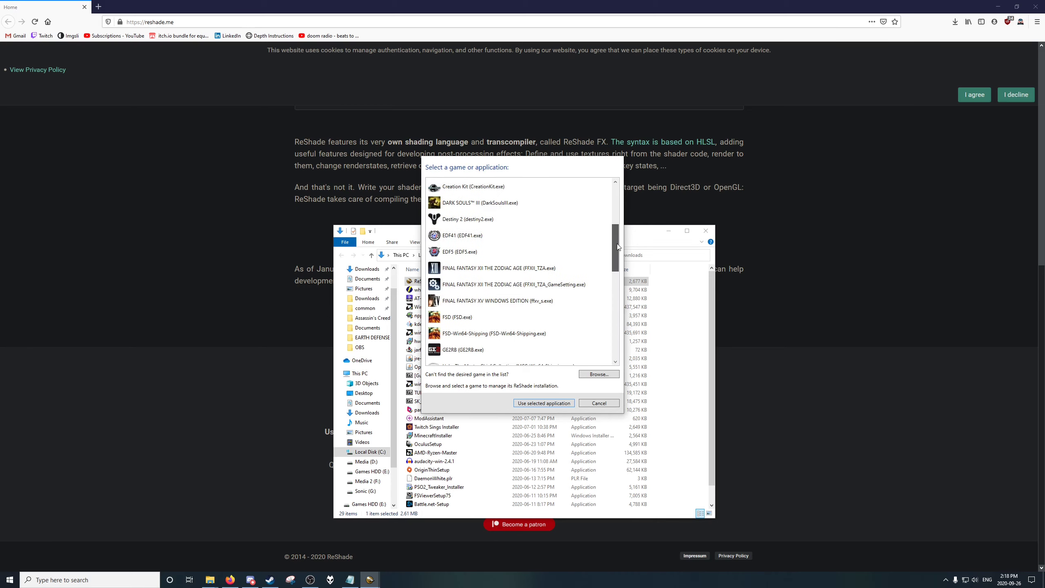
click(511, 301)
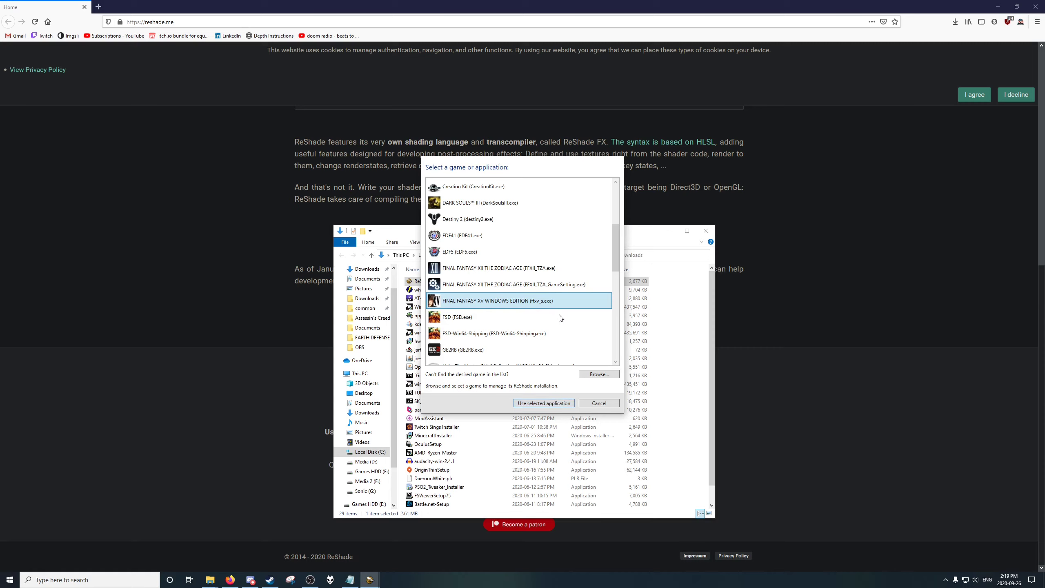
drag(615, 254, 603, 372)
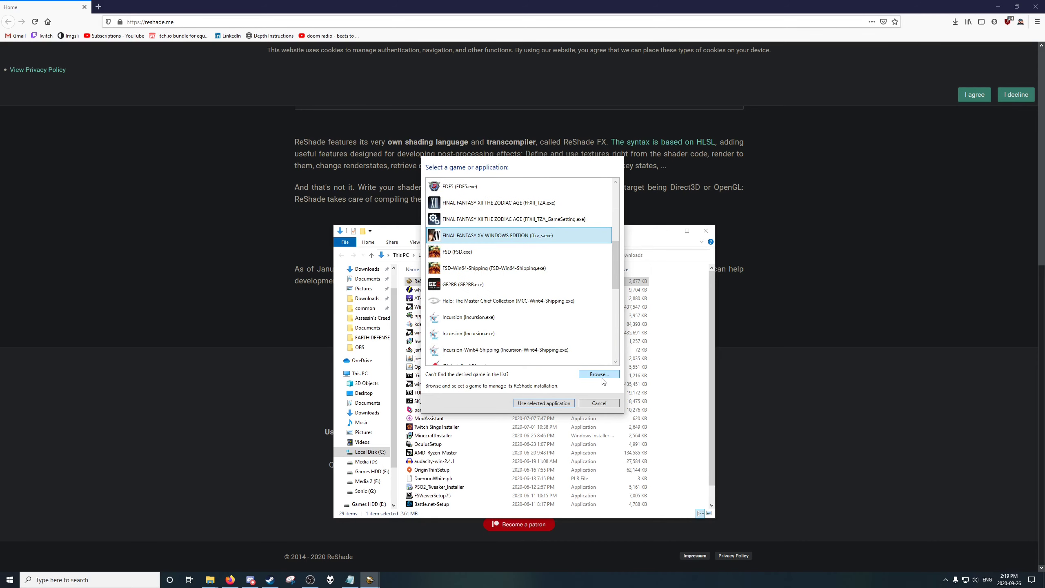
Step: Browse for the game executable in Steam > steamapps > common > FINAL FANTASY XV on drive Sonic (G:) and select ffxv_s
click(602, 378)
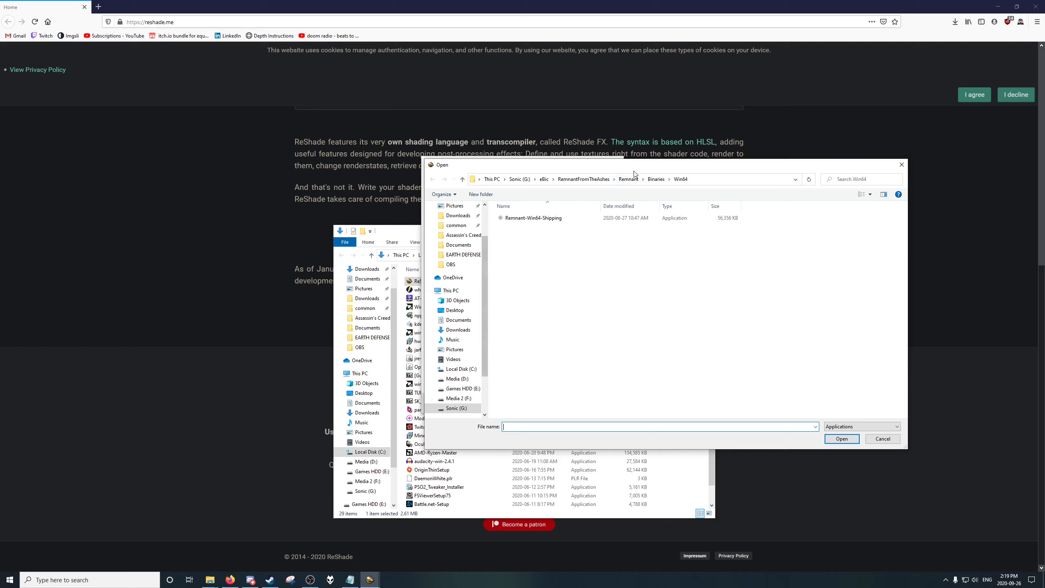
click(520, 179)
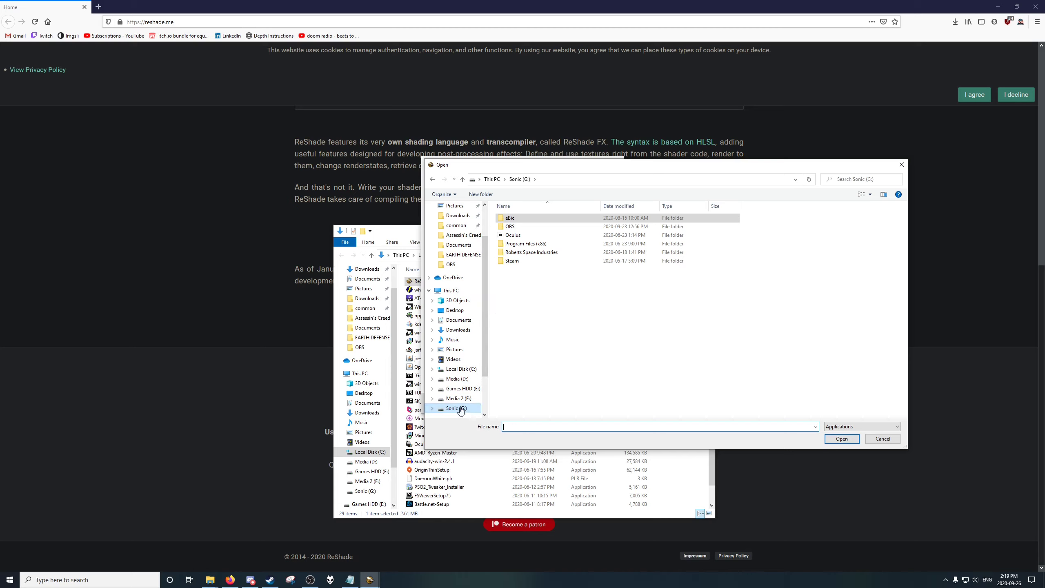
double_click(542, 262)
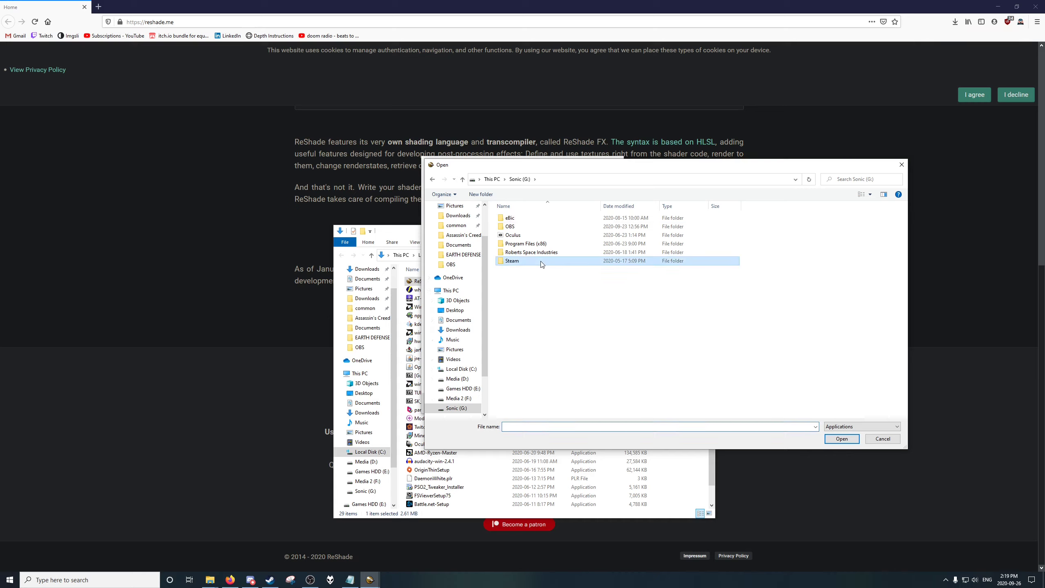
double_click(541, 219)
double_click(547, 222)
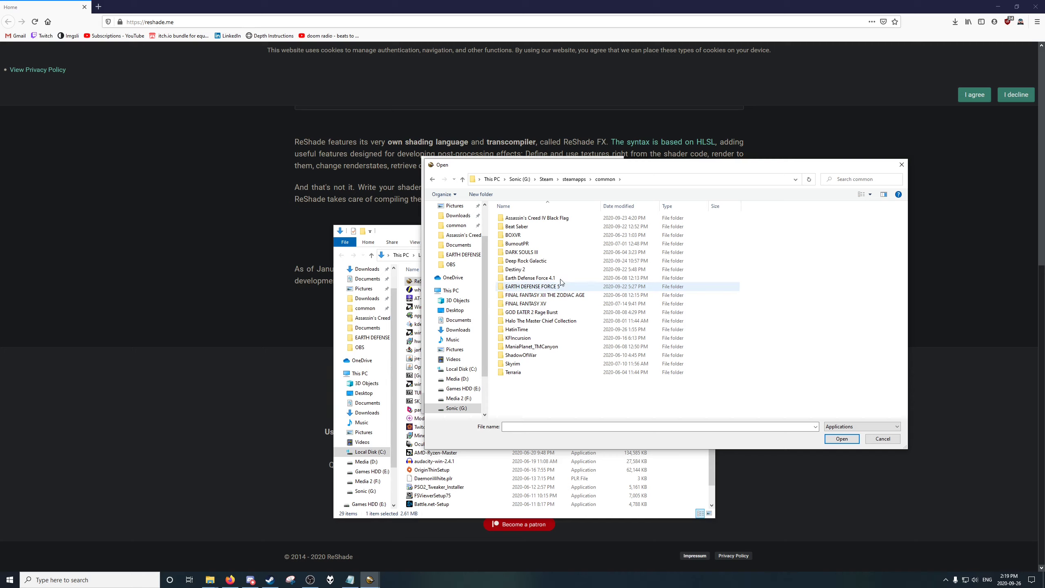
double_click(534, 303)
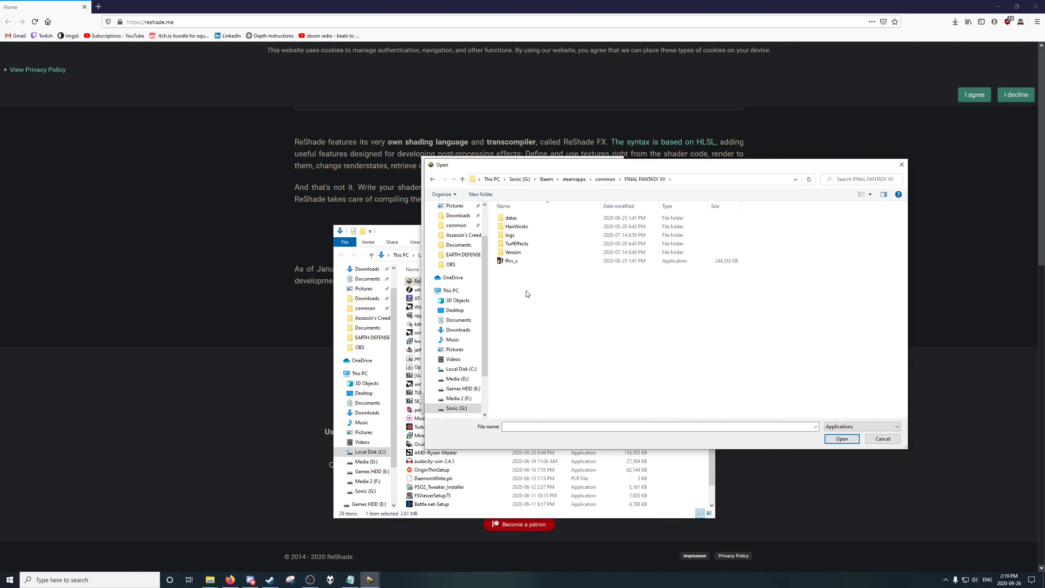
click(556, 262)
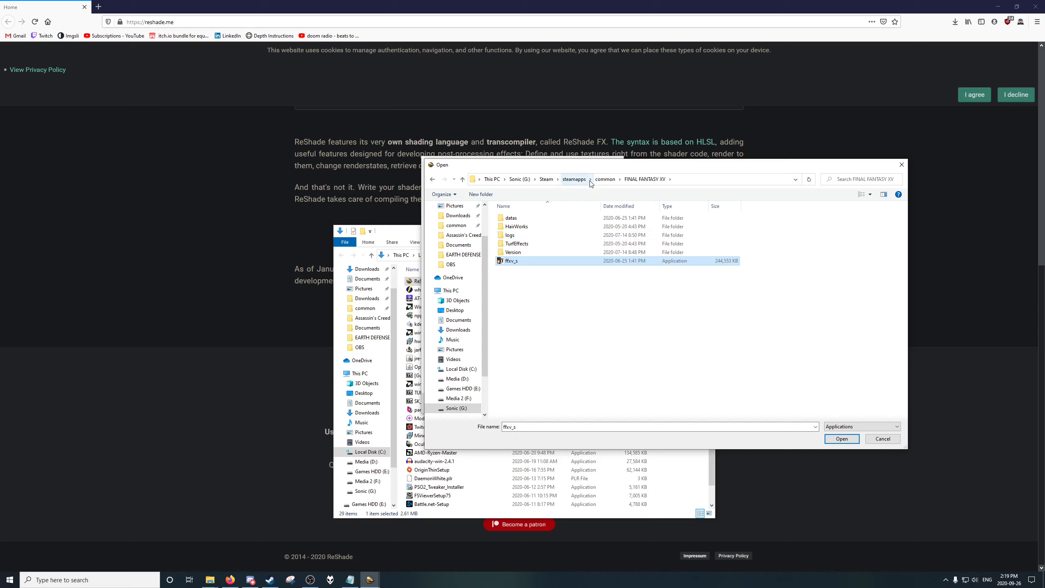
Step: Switch to the HatinTime game folder, go into Binaries > Win64 and select HatinTimeGame
click(620, 182)
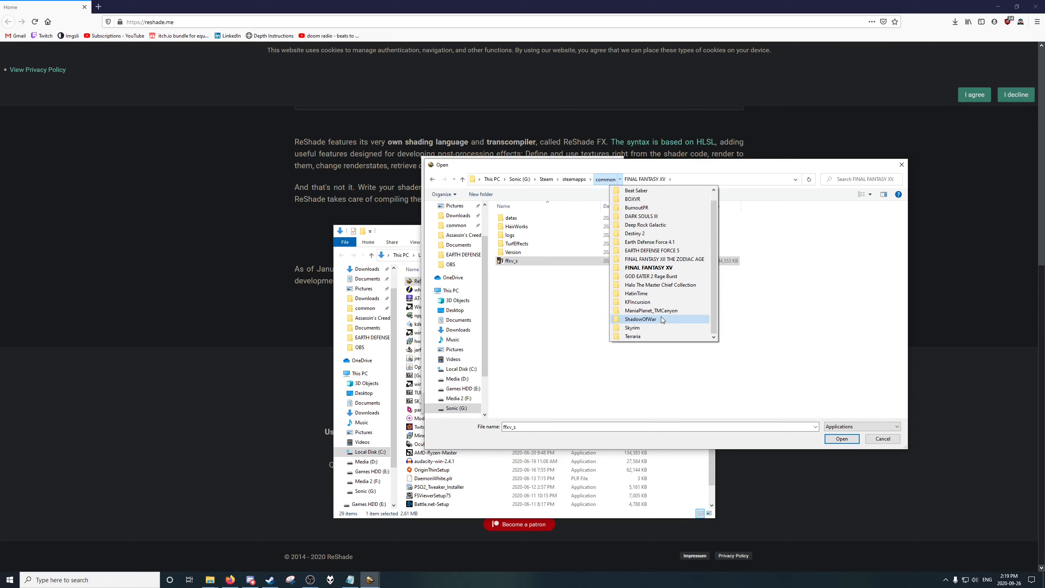
scroll(646, 326, up, 1)
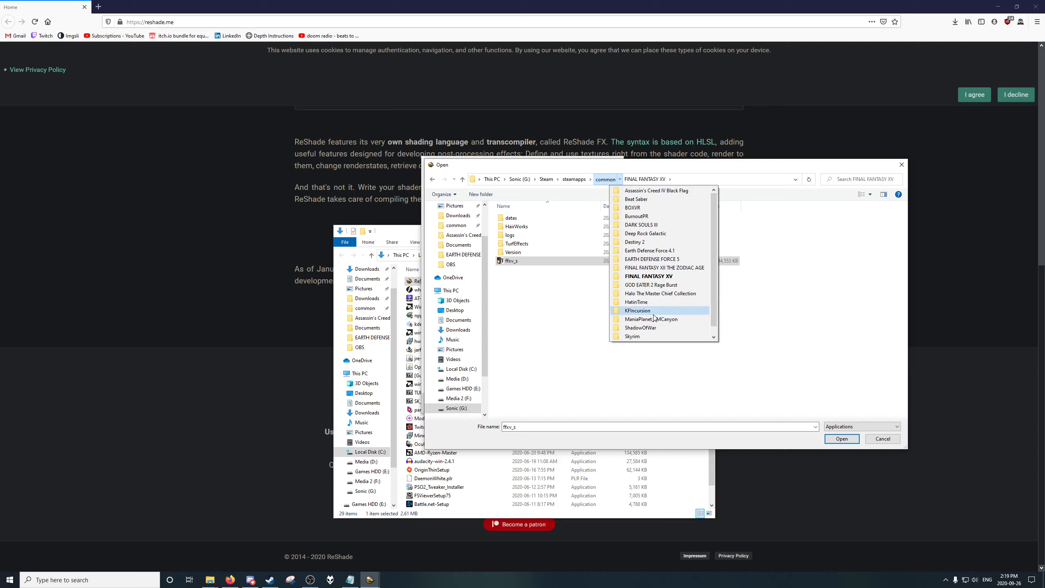
click(637, 302)
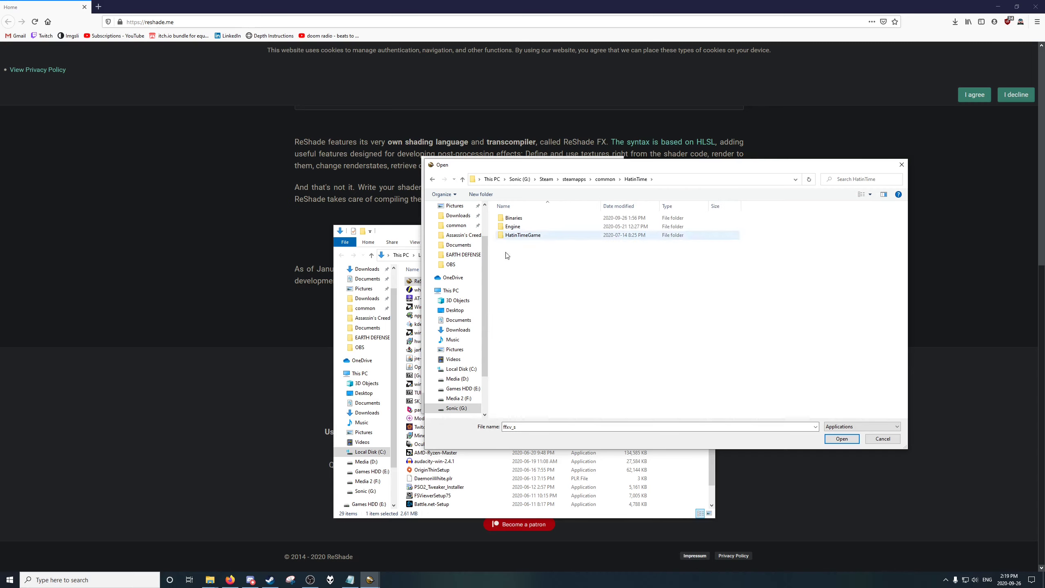
click(531, 220)
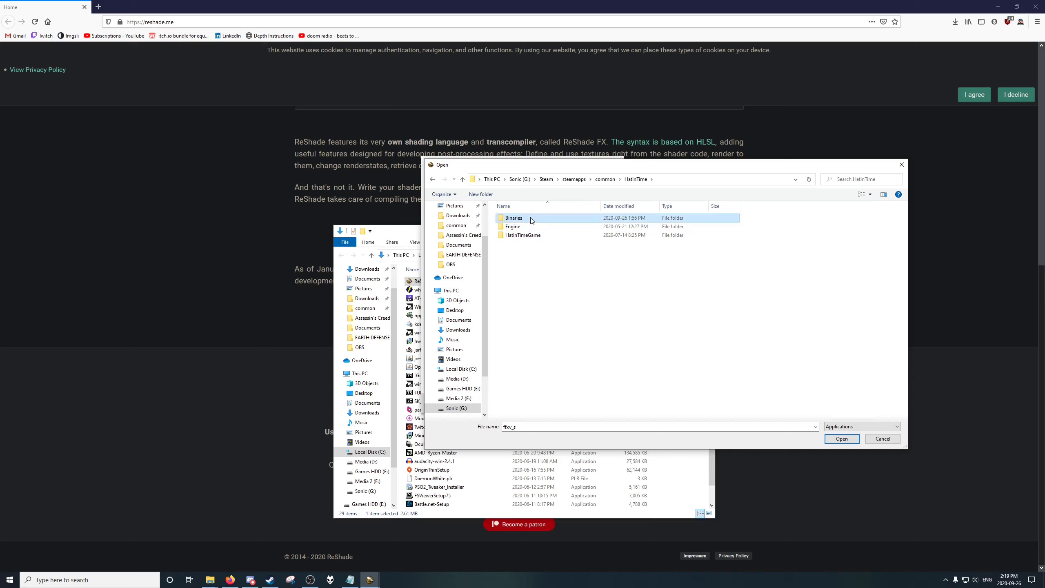
double_click(530, 221)
double_click(528, 228)
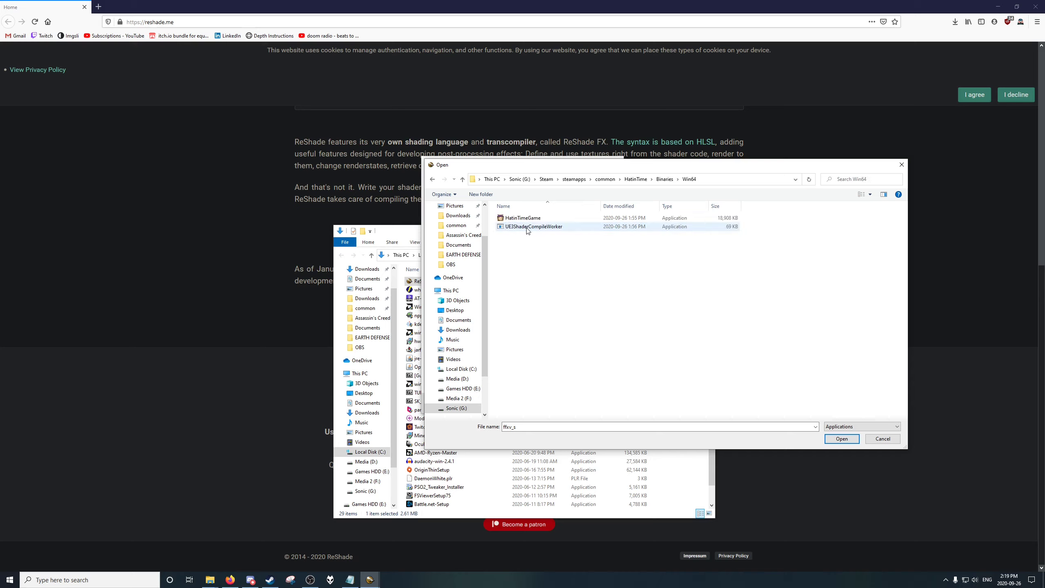
click(529, 219)
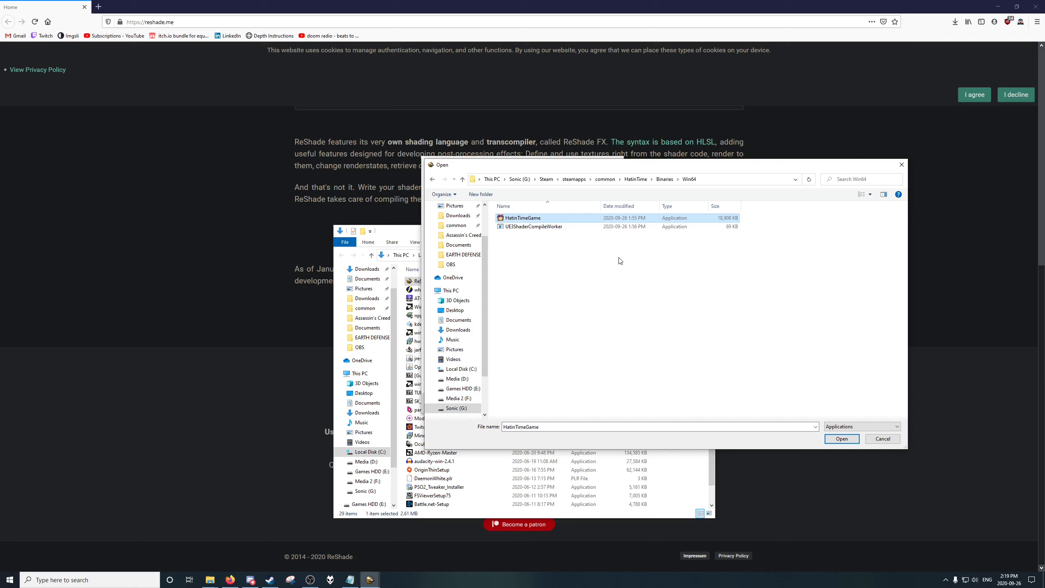
Step: Return to the FINAL FANTASY XV folder and open ffxv_s as the game for the ReShade installation
click(622, 180)
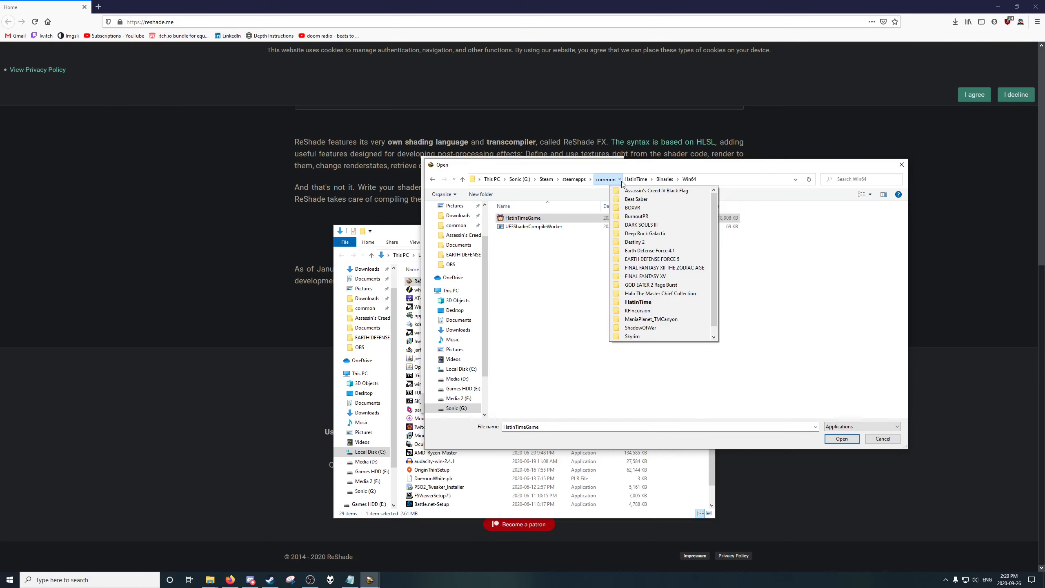
click(642, 277)
double_click(529, 262)
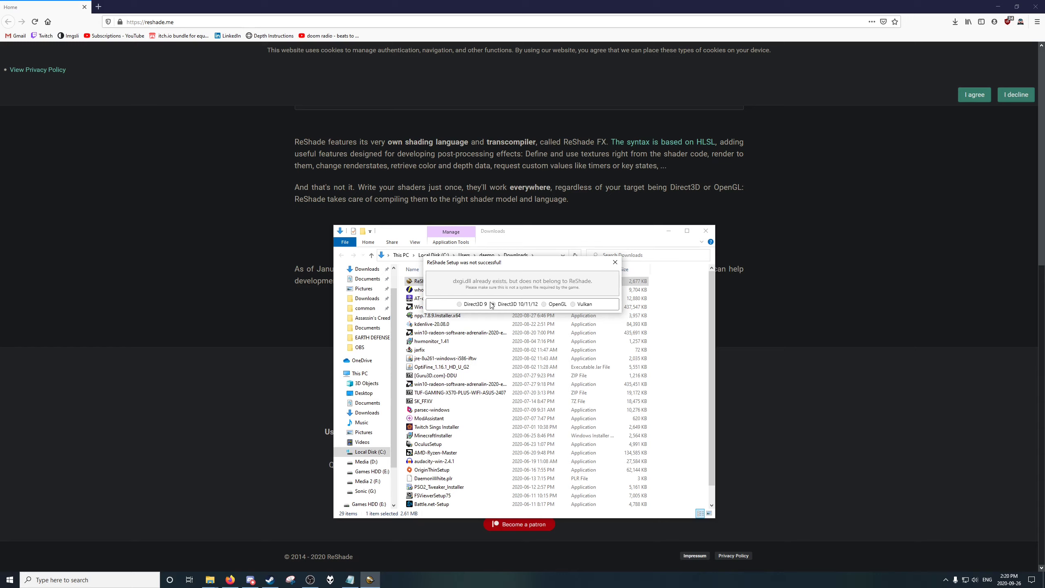
Step: Search the web for "PC Gaming Wiki" in a new browser tab and open the PCGamingWiki home page
click(98, 7)
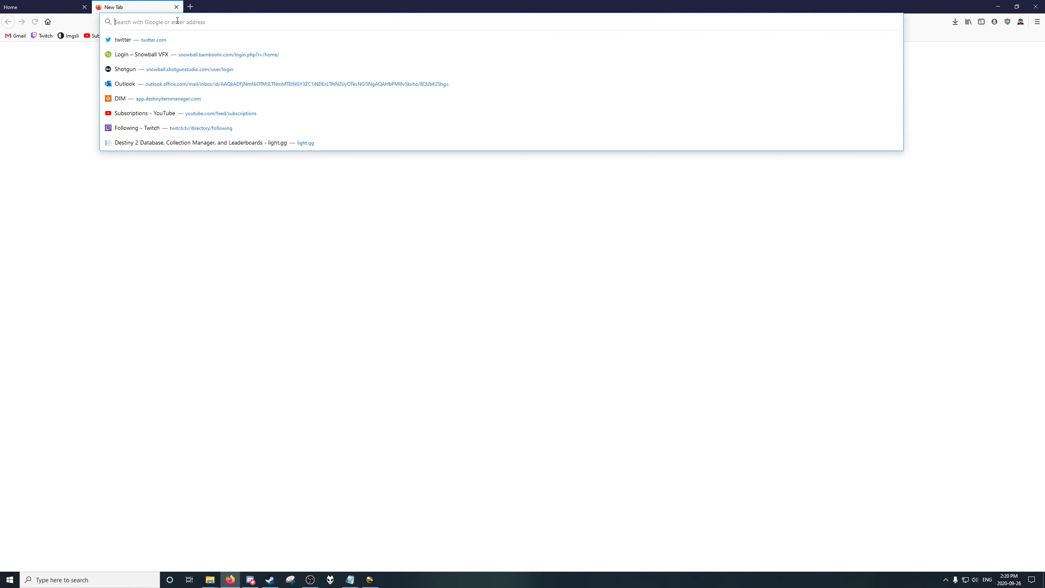
text(PC Gaming Wi)
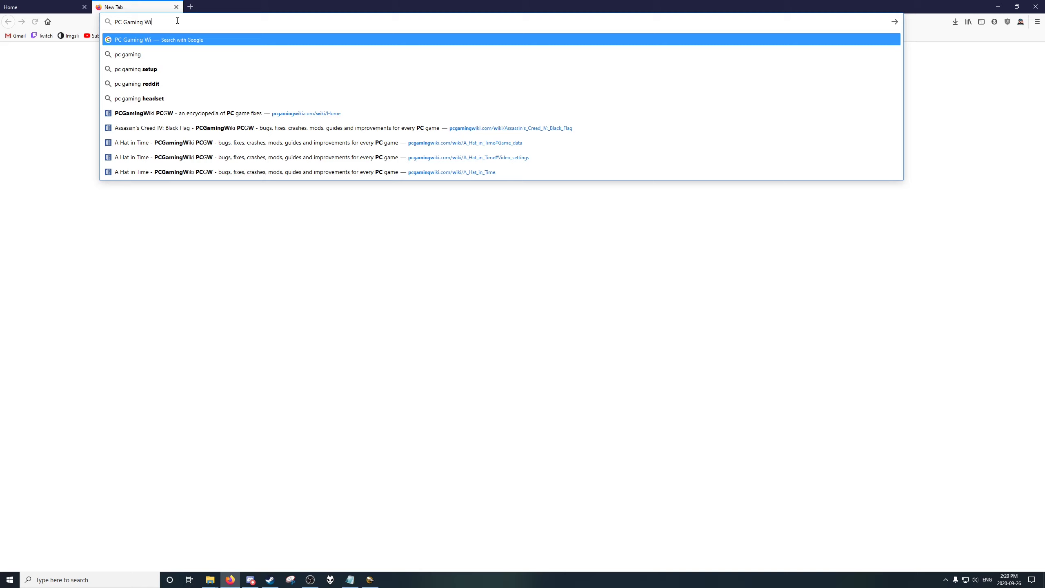
text(ki)
key(Return)
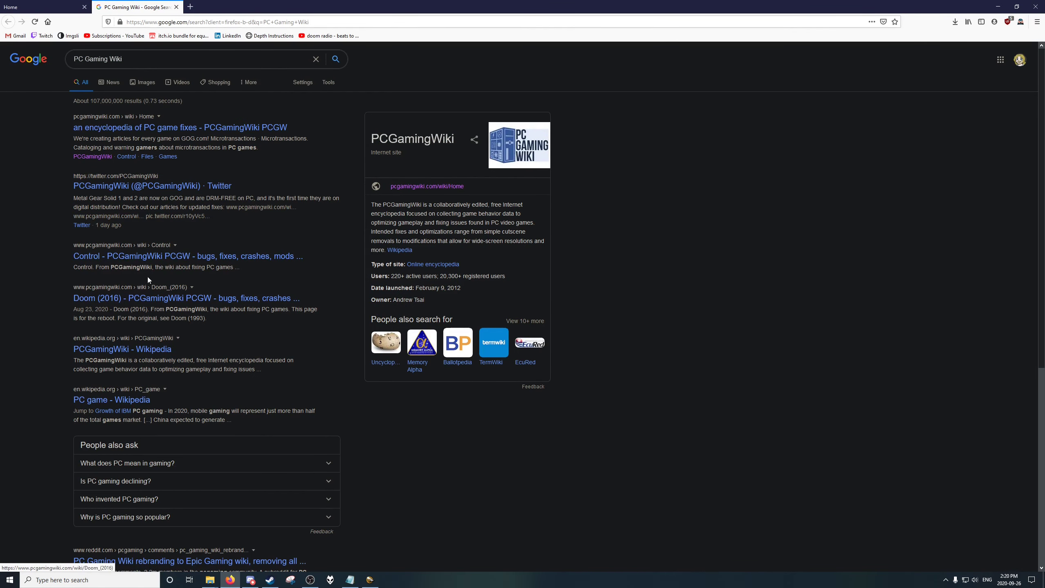
click(191, 129)
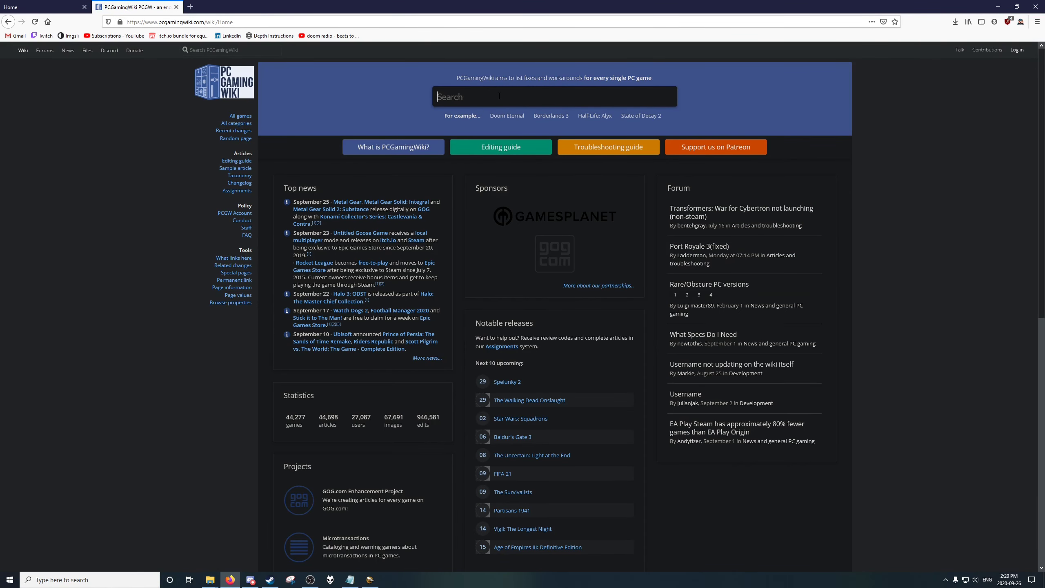
Step: Find the GTAV article on PCGamingWiki and check the supported Direct3D versions under Other information
text(GTAV)
click(504, 111)
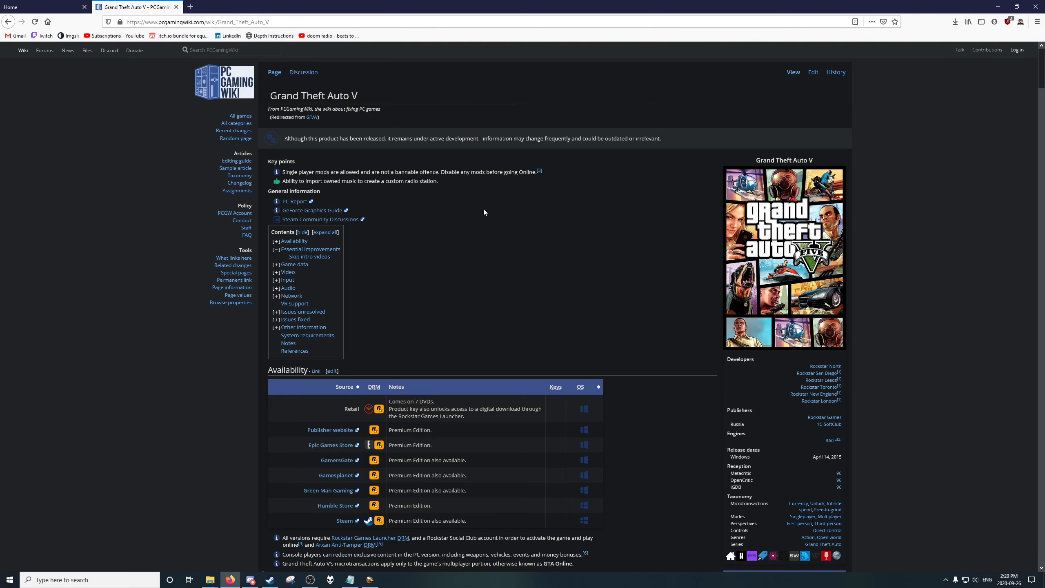
click(311, 330)
scroll(400, 167, up, 2)
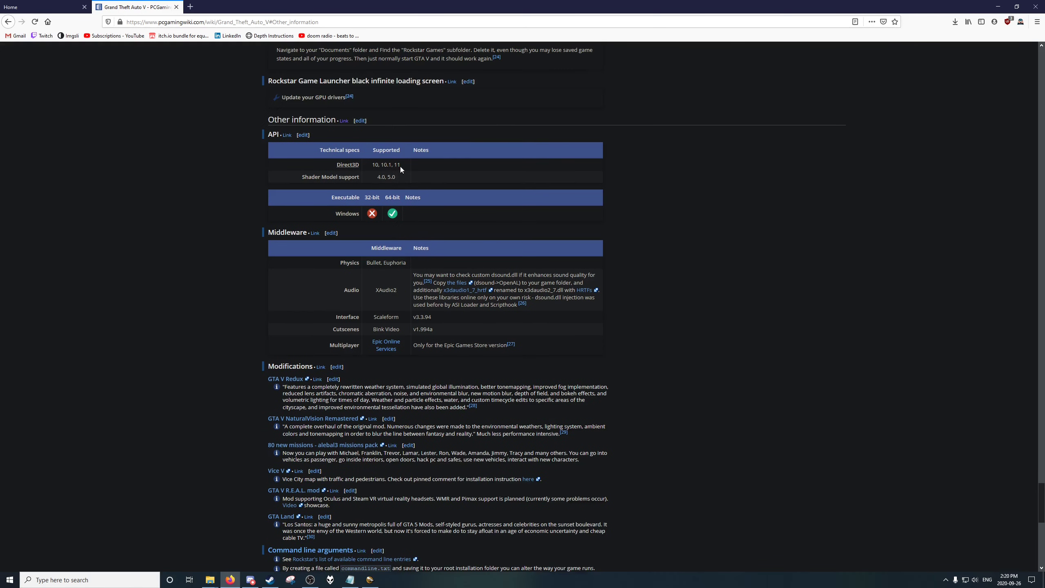
Step: Compare the Direct3D versions listed for Grand Theft Auto V with the rendering API options in the ReShade setup window
drag(373, 178, 388, 177)
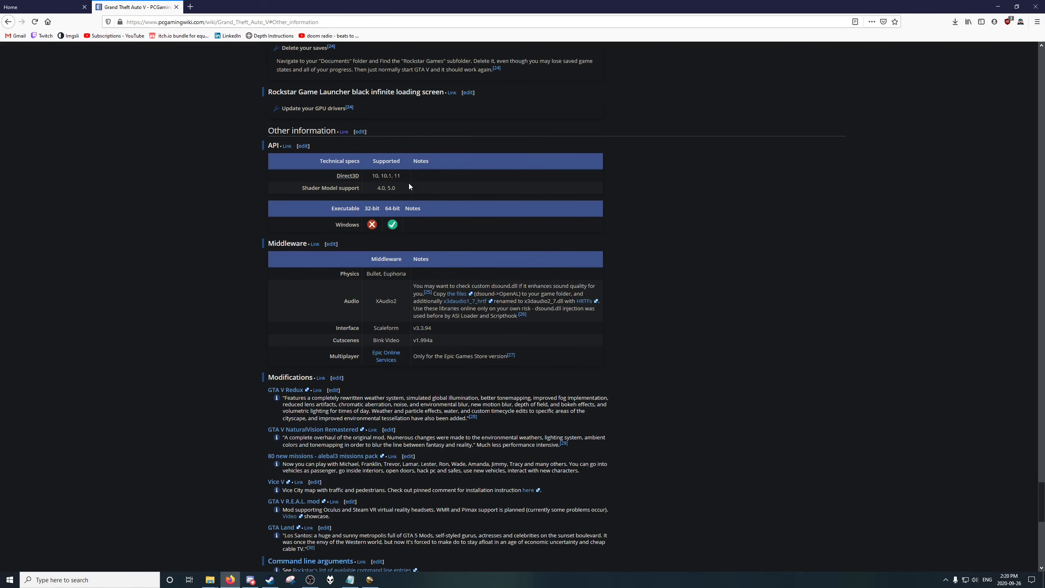
scroll(395, 197, up, 1)
click(369, 582)
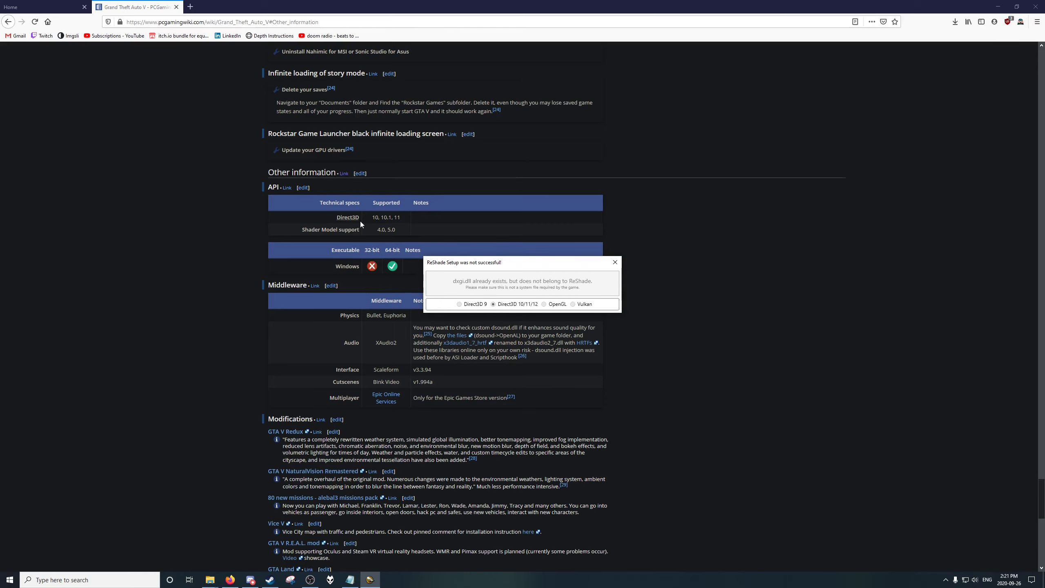
click(229, 234)
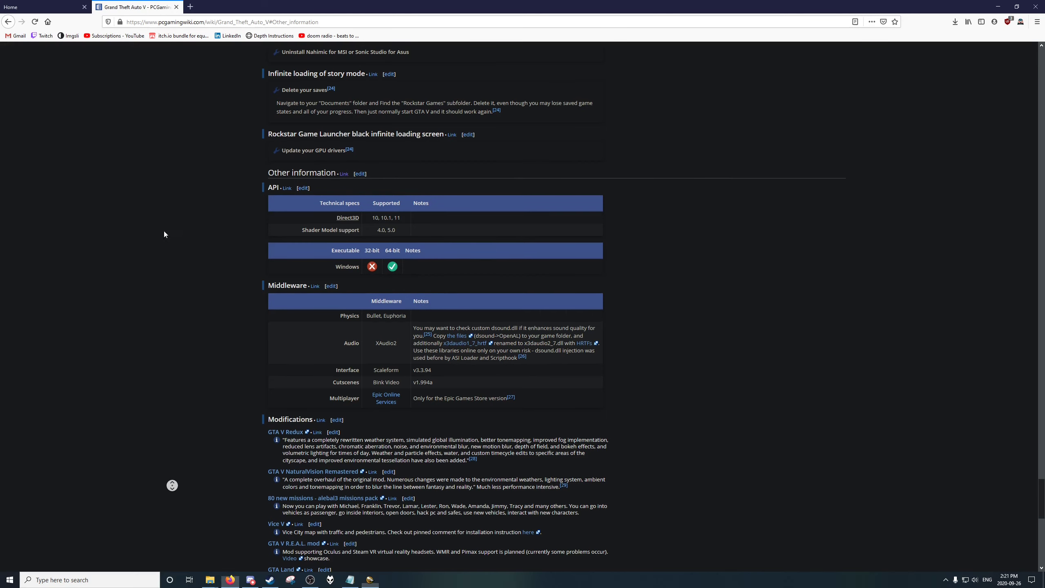
Step: Find the A Hat in Time article on PCGamingWiki and check its supported Direct3D version under Other information
key(Home)
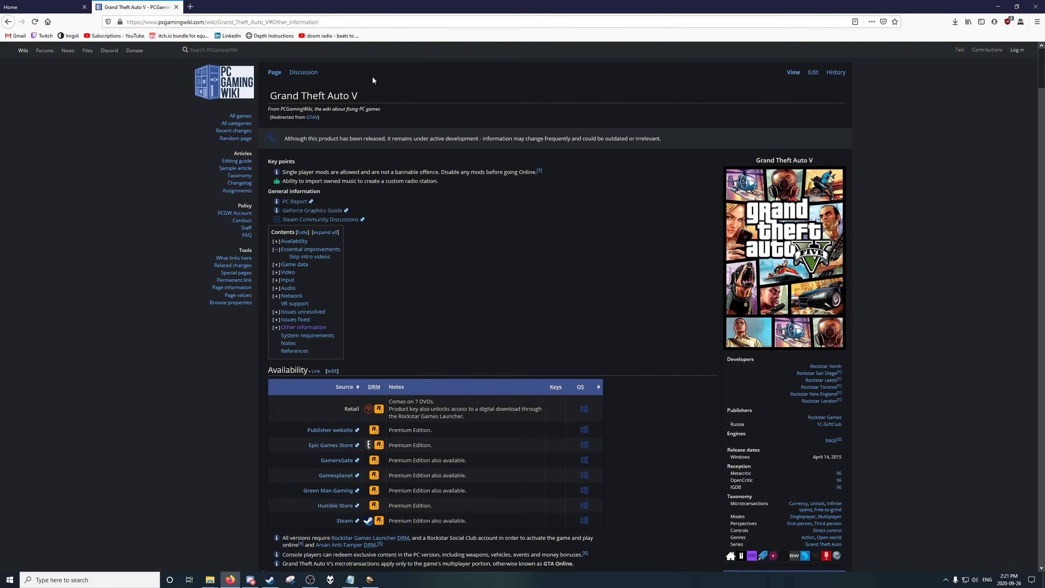
click(231, 49)
text(A Hat in Time)
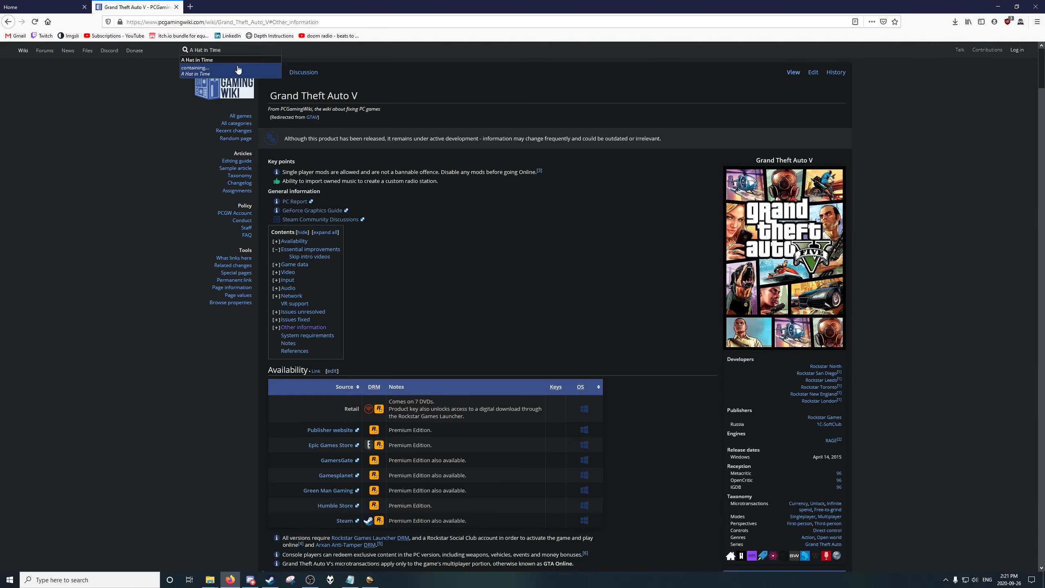
key(Return)
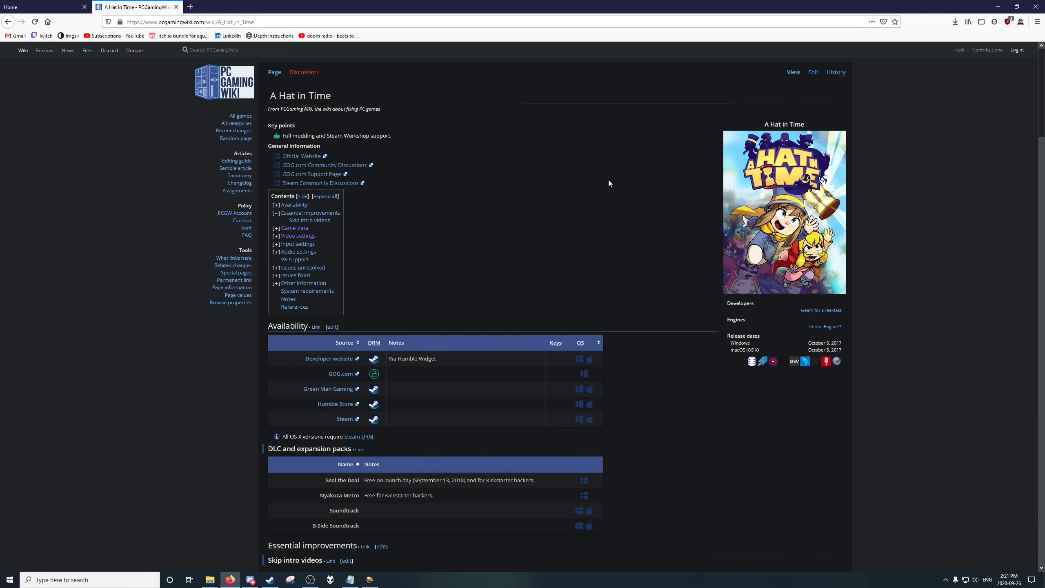
click(314, 284)
scroll(414, 170, up, 2)
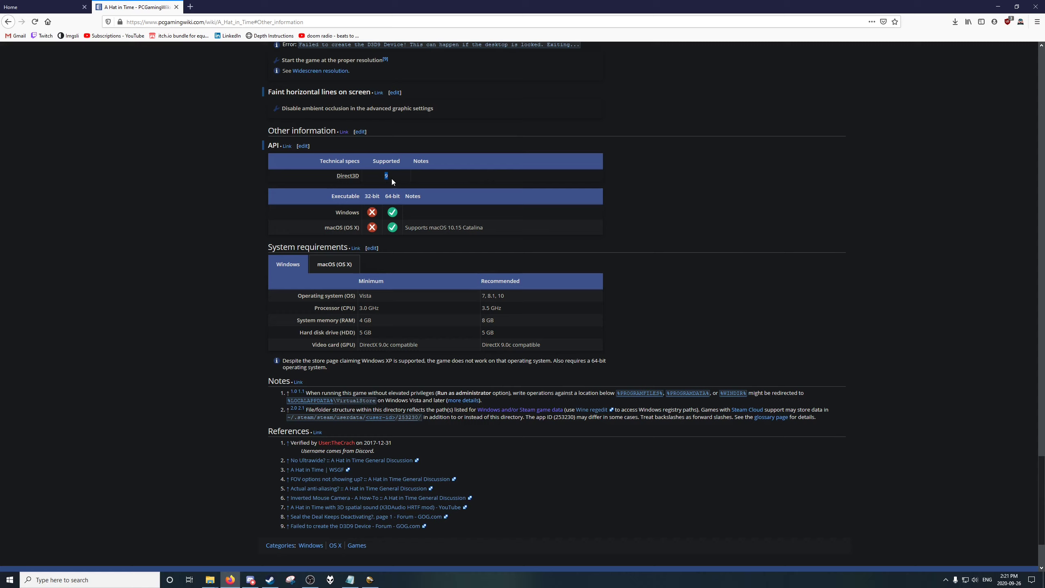
Step: Delete dxgi.dll and the two other dxgi files from the FINAL FANTASY XV folder and close the ReShade setup window
click(370, 580)
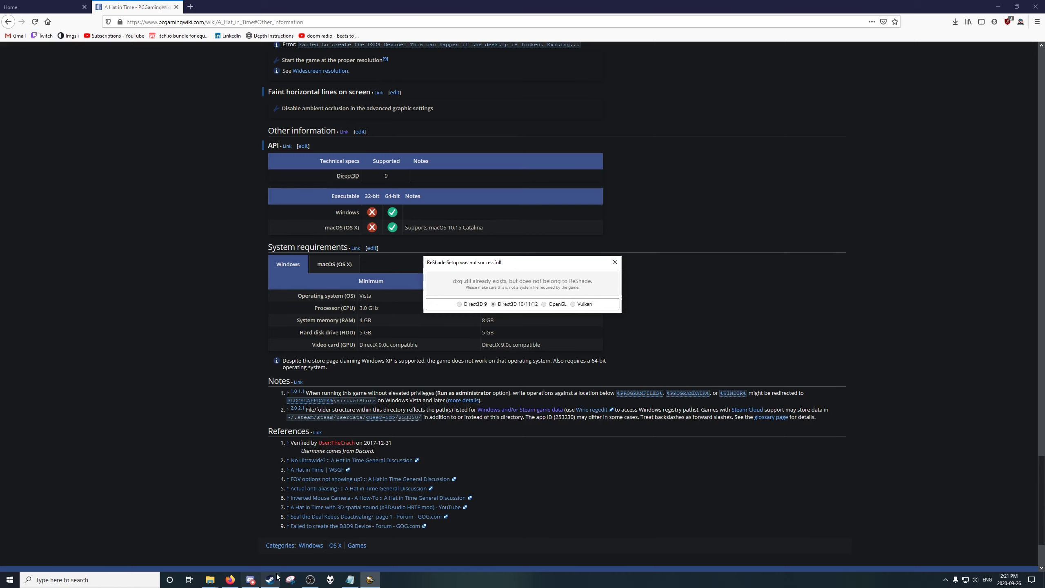
mouse_move(273, 585)
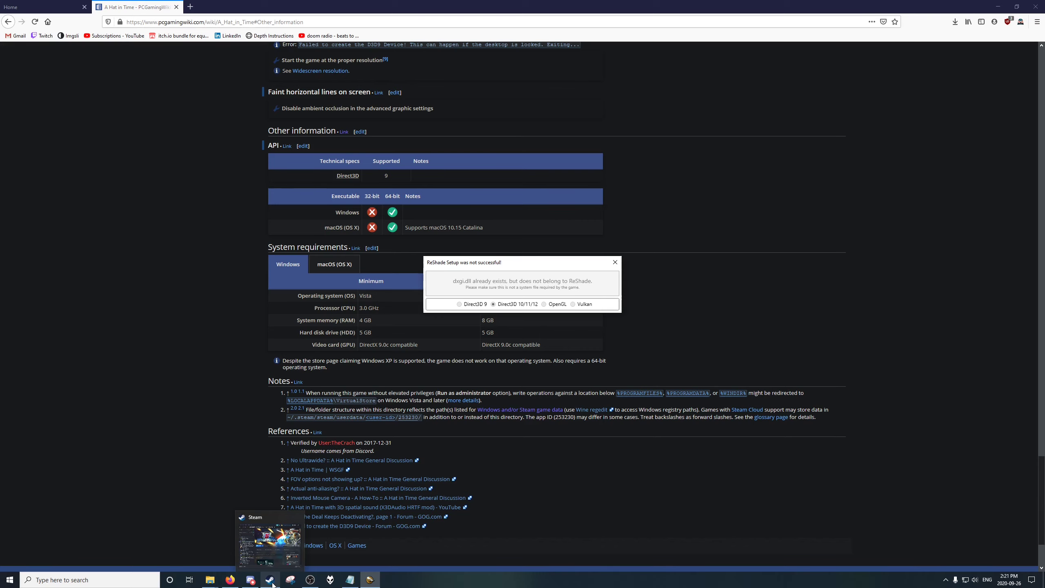
mouse_move(209, 581)
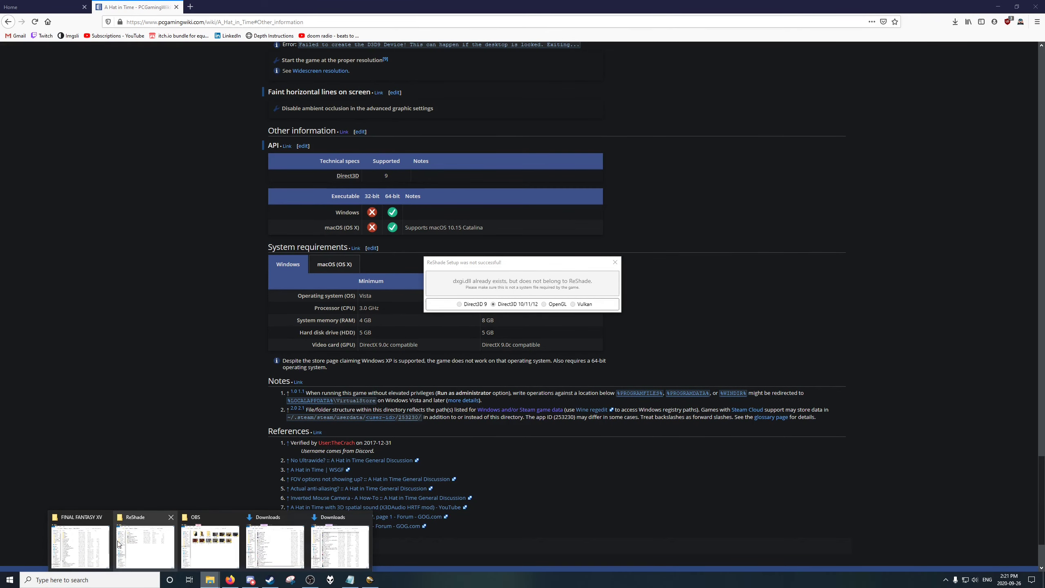
click(99, 544)
click(499, 268)
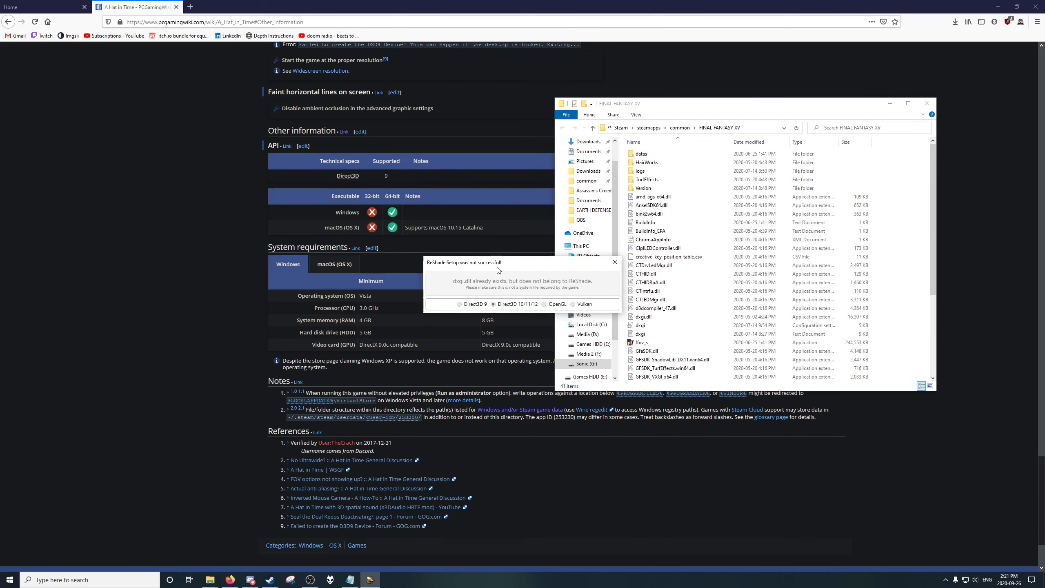
drag(498, 268, 335, 286)
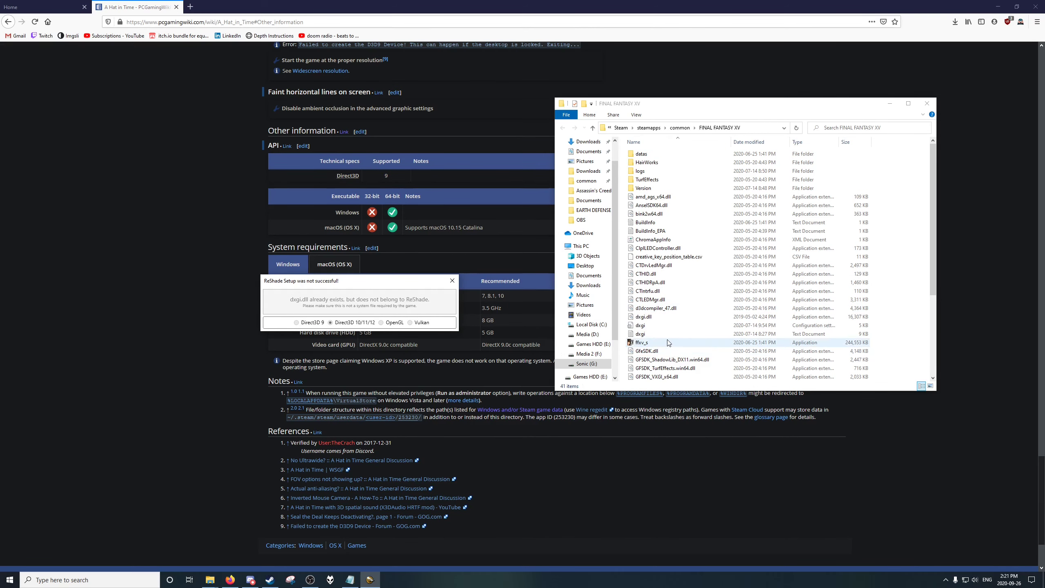
click(662, 326)
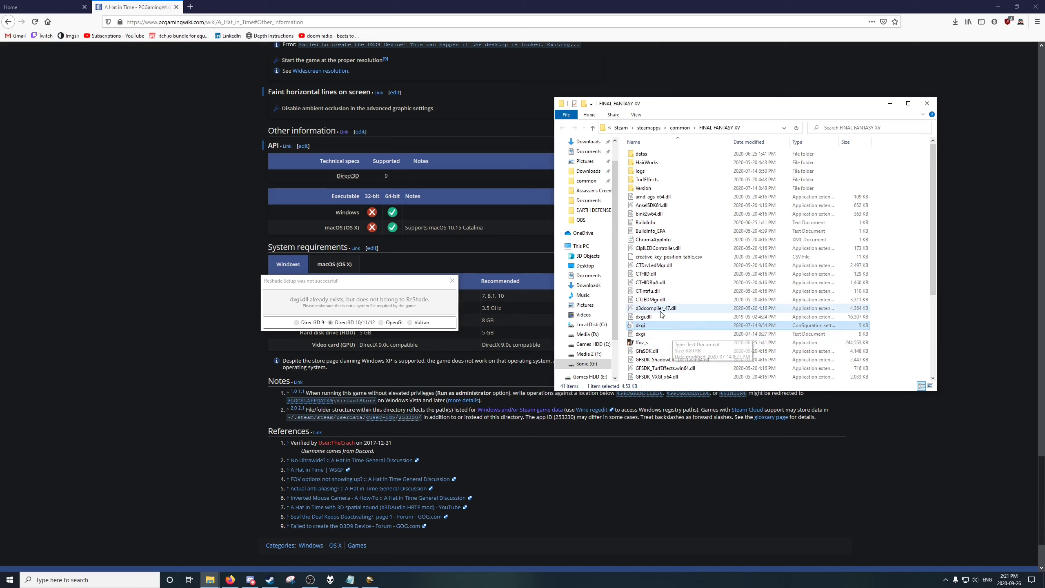
click(659, 316)
shift+click(659, 334)
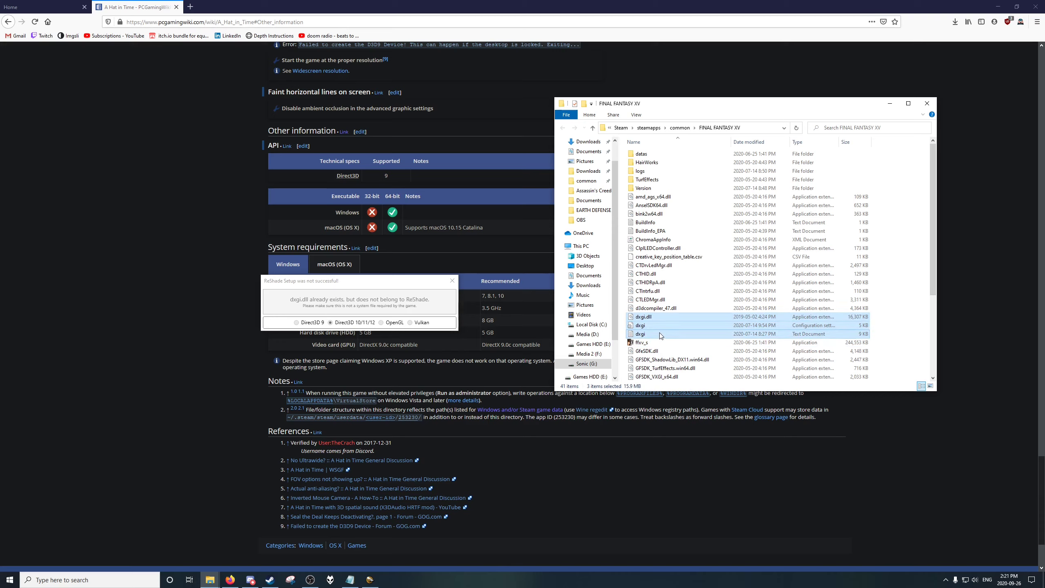
key(Delete)
click(450, 282)
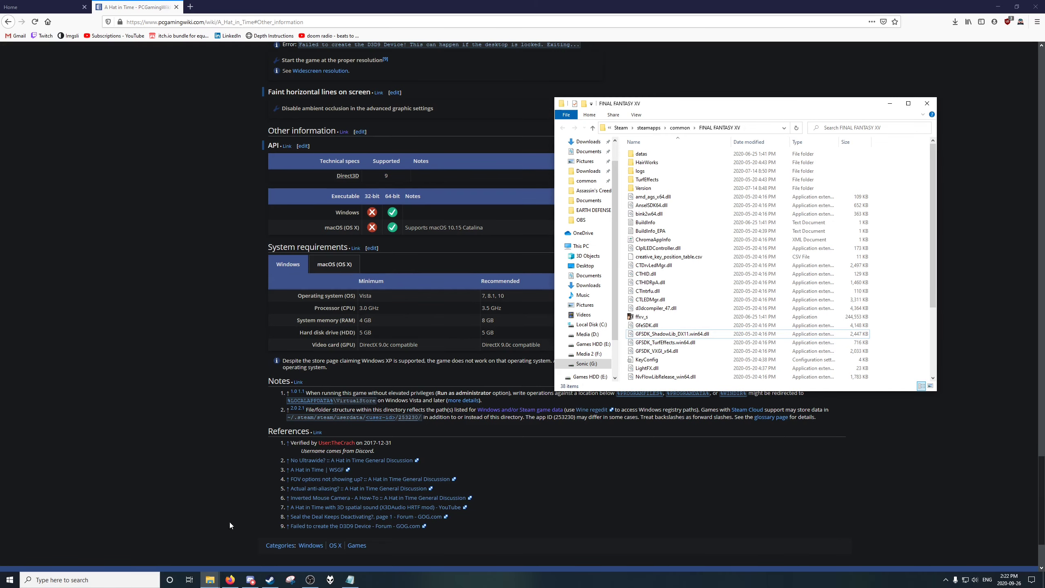
Step: Run ReShade_Setup_4.7.0 from Downloads and install ReShade for FINAL FANTASY XV with Direct3D 10/11/12, skipping the effect packages
click(210, 579)
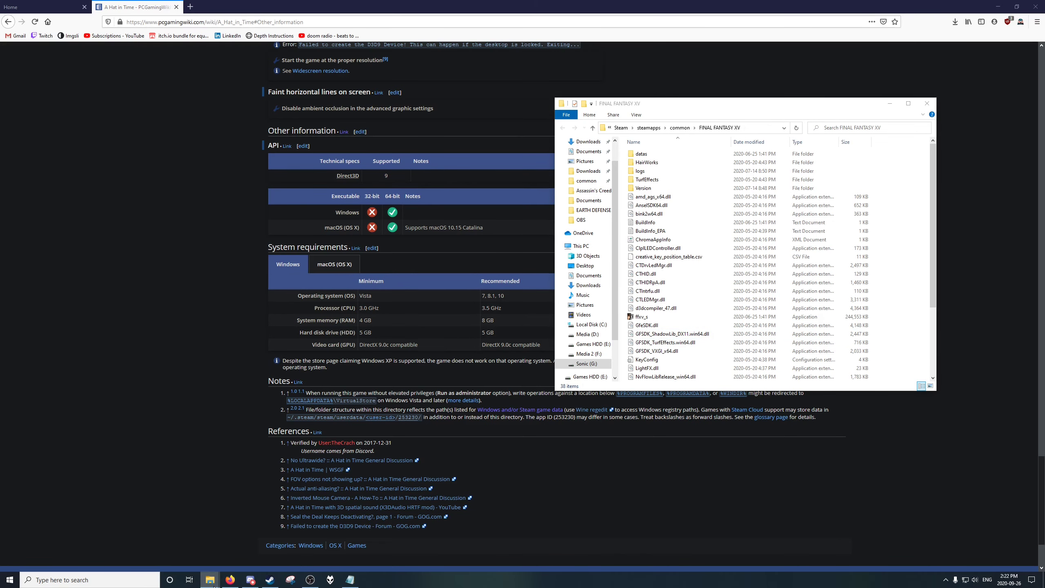
click(324, 543)
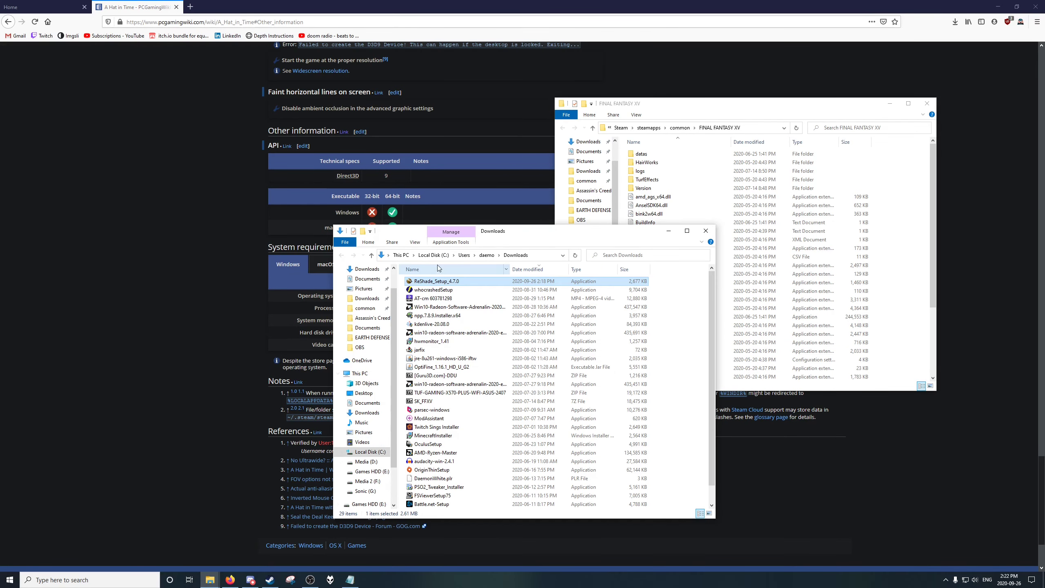
double_click(453, 282)
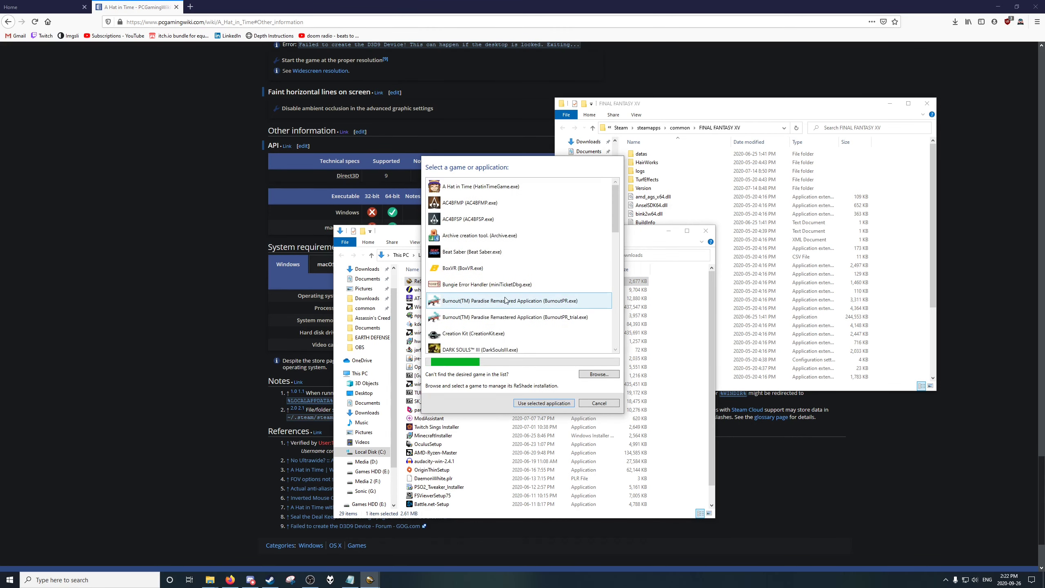
double_click(490, 306)
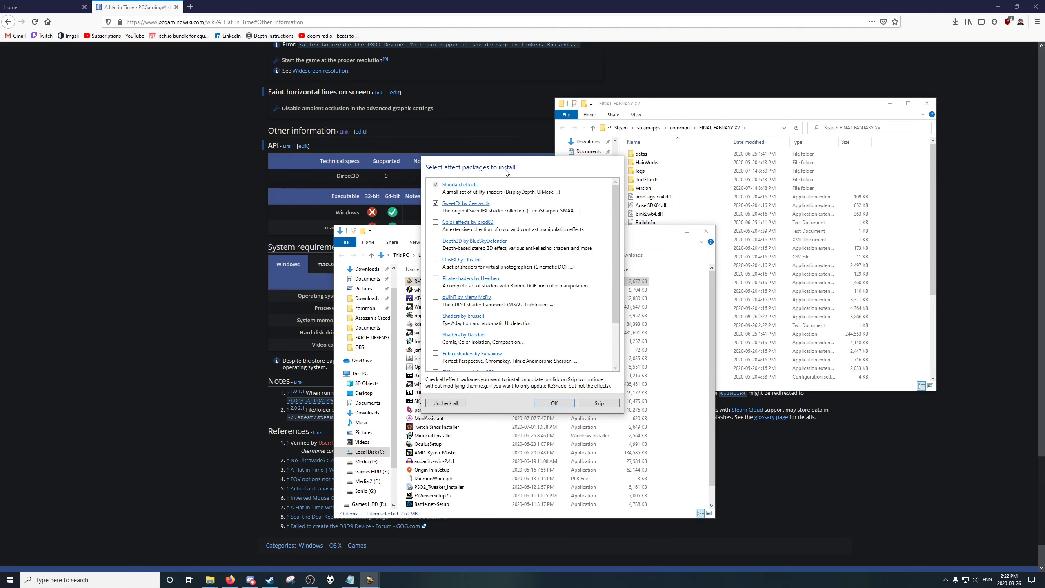
click(593, 402)
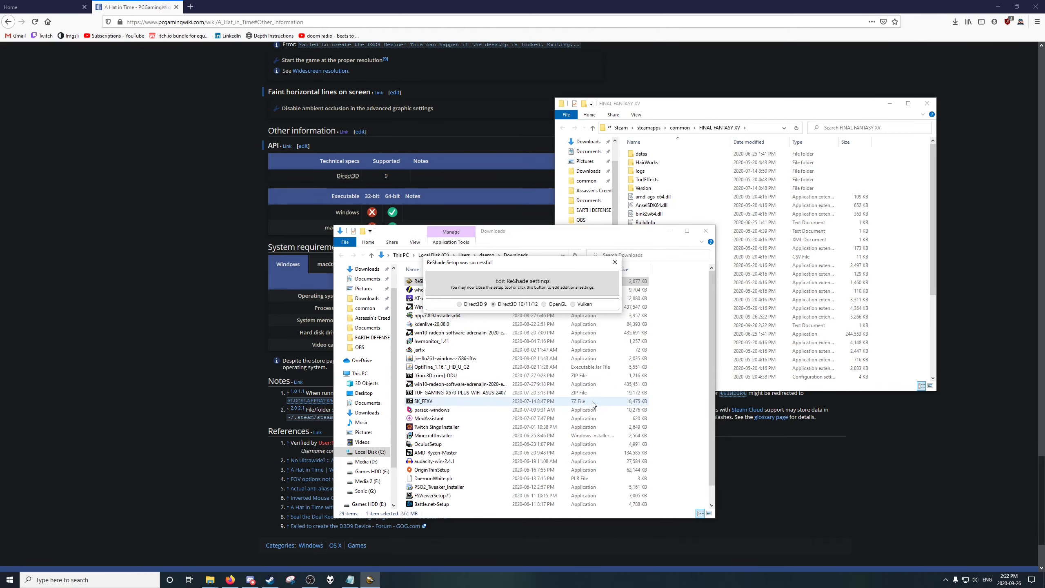
click(615, 262)
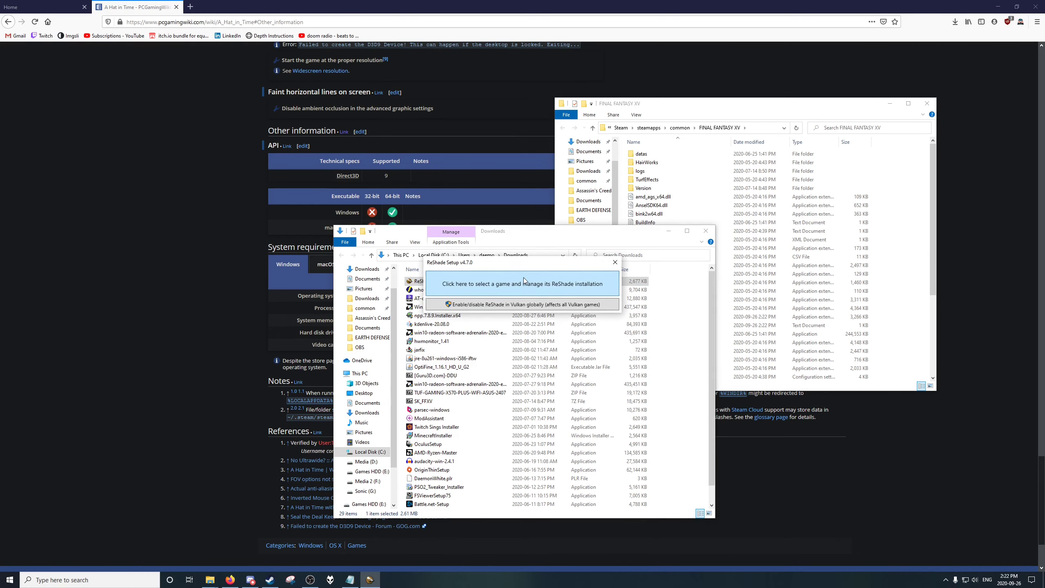
Step: Select FINAL FANTASY XV WINDOWS EDITION in the ReShade setup and choose to update its existing installation
click(523, 284)
scroll(494, 296, down, 2)
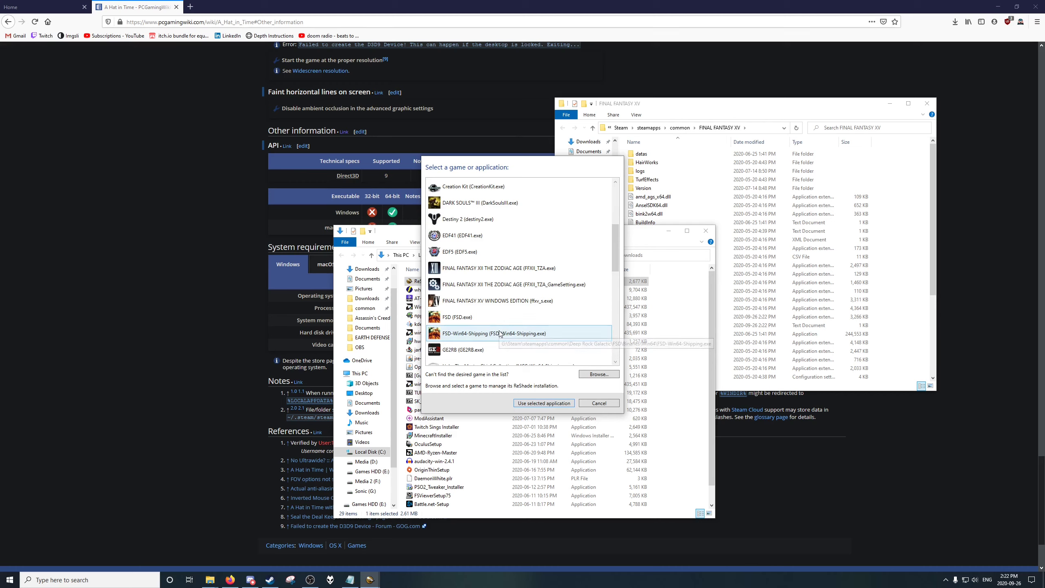
double_click(490, 306)
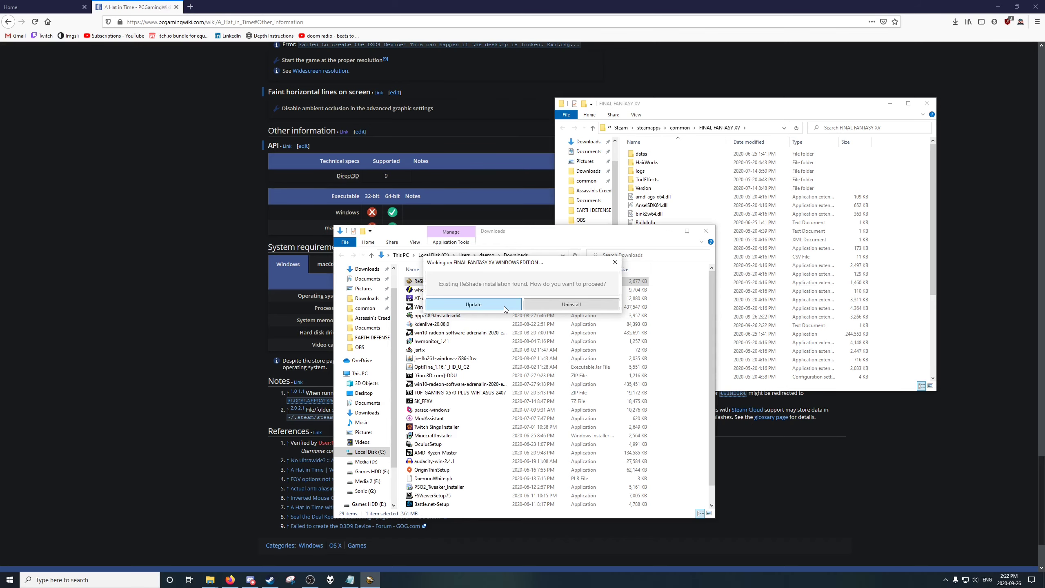
click(504, 306)
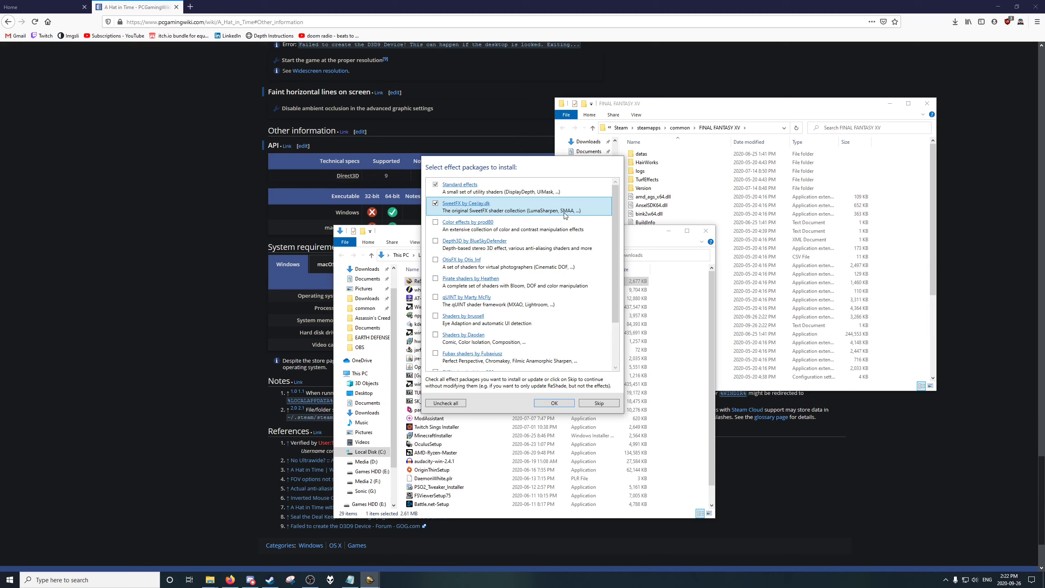
Step: Add the qUINT shader package to the selected Standard effects and SweetFX packages and confirm the package selection
drag(615, 223, 618, 243)
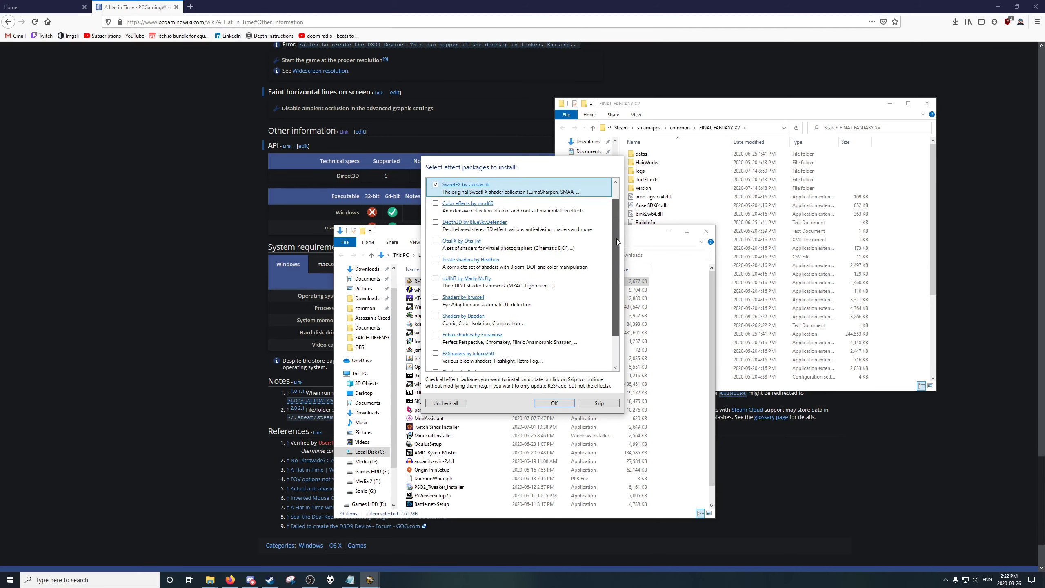
click(435, 279)
click(587, 289)
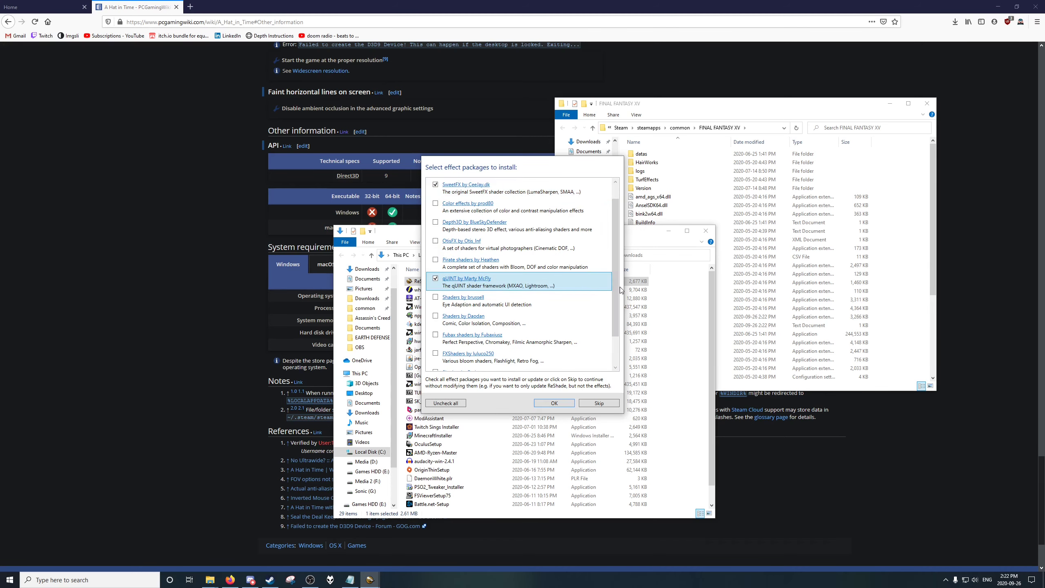
drag(622, 290, 617, 262)
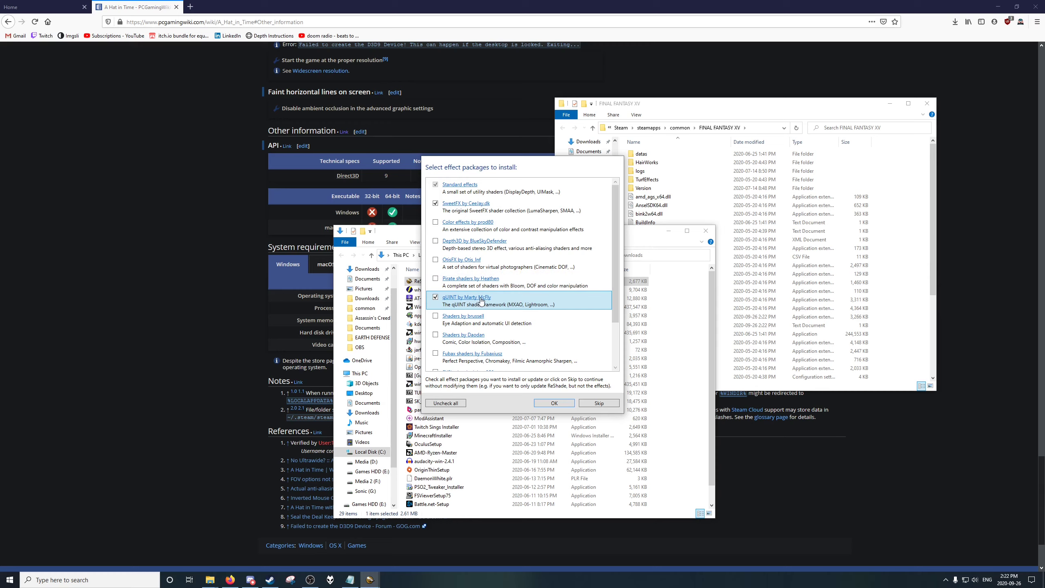
click(566, 406)
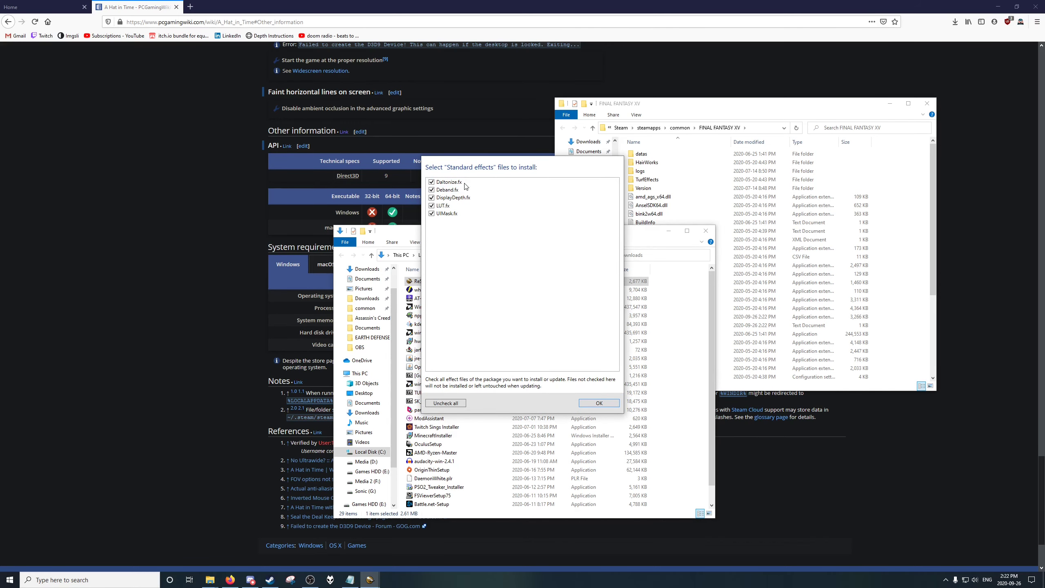
Step: Exclude UIMask.fx, LUT.fx and Daltonize.fx from the Standard effects files and confirm the selection
click(432, 214)
click(432, 205)
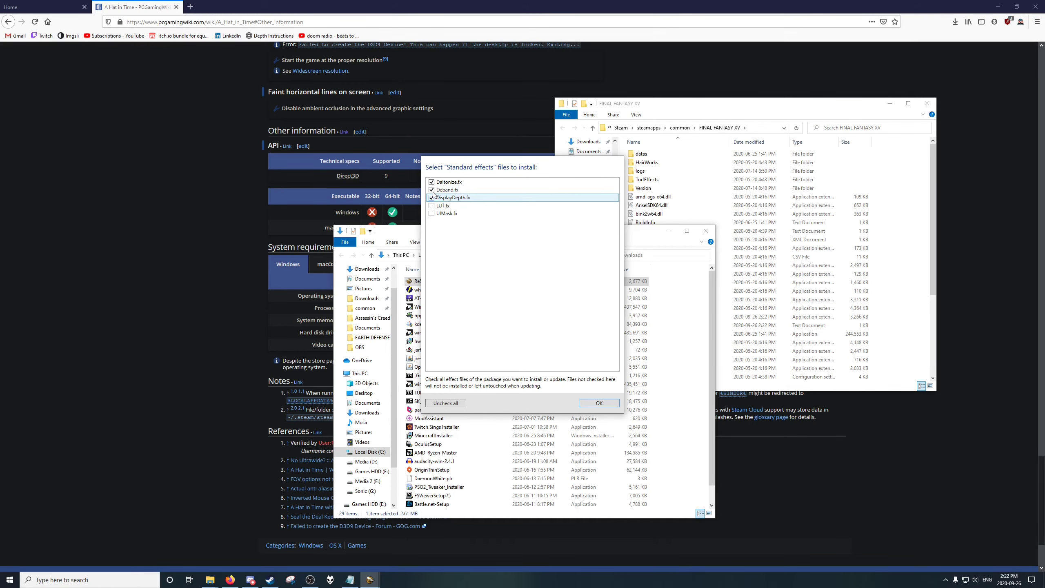
click(432, 182)
click(599, 403)
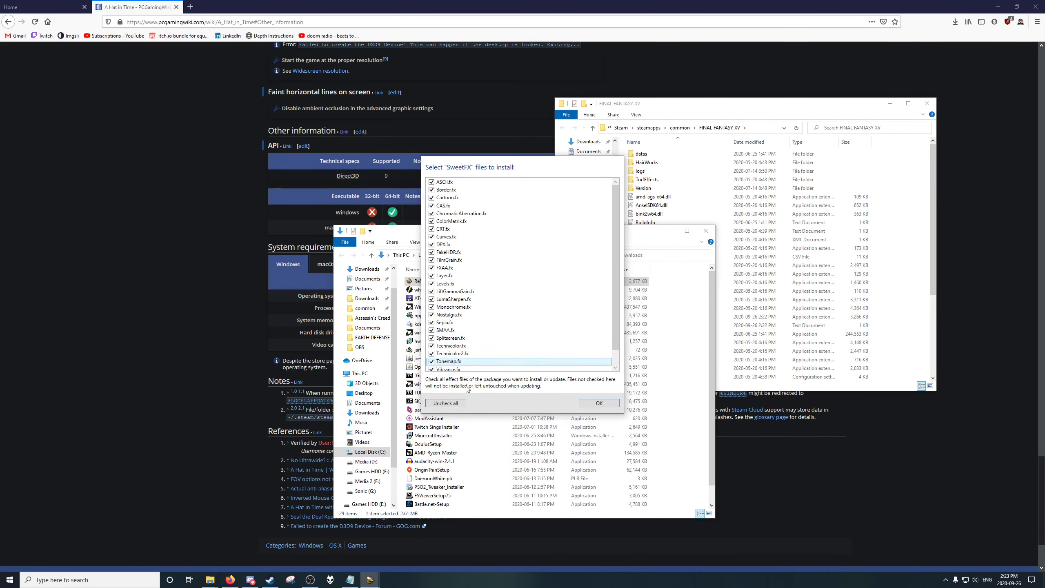
Step: Limit the SweetFX files to SMAA.fx and FXAA.fx and confirm the selection
click(431, 331)
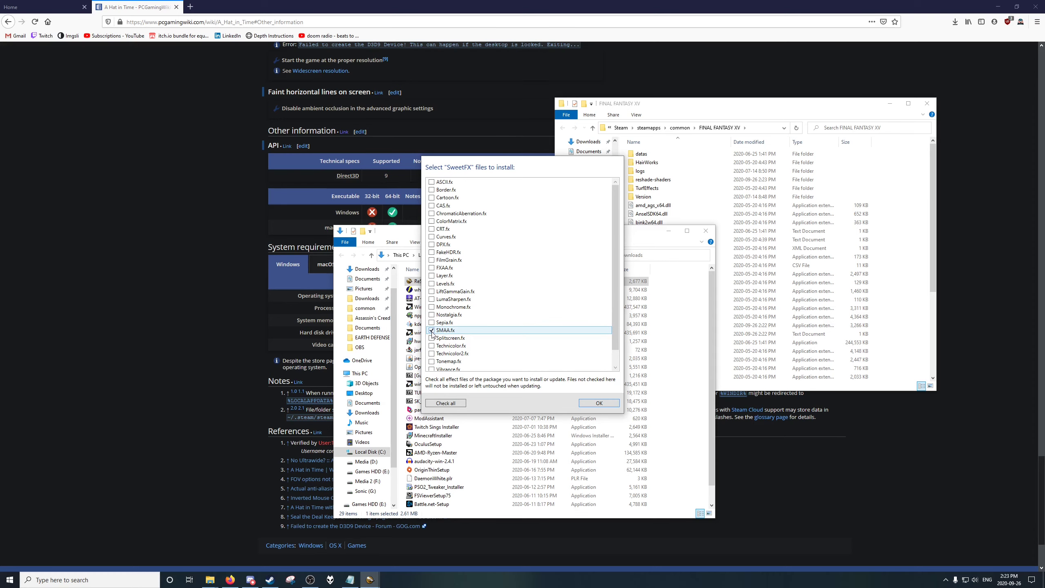
click(431, 267)
click(605, 404)
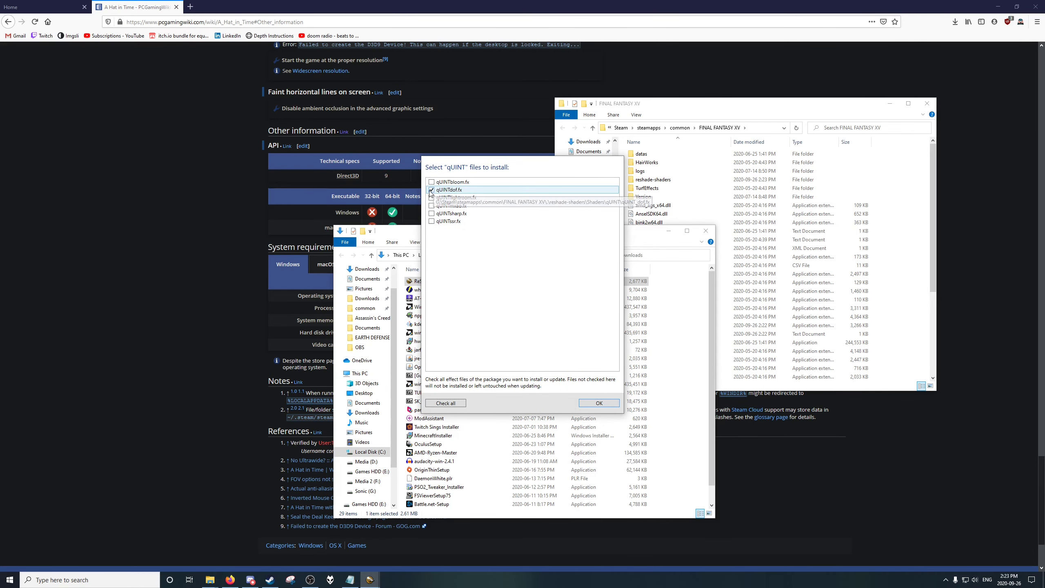
Step: Install only qUINTdof.fx and qUINTmxao.fx from the qUINT package and open the ReShade settings for editing
click(431, 205)
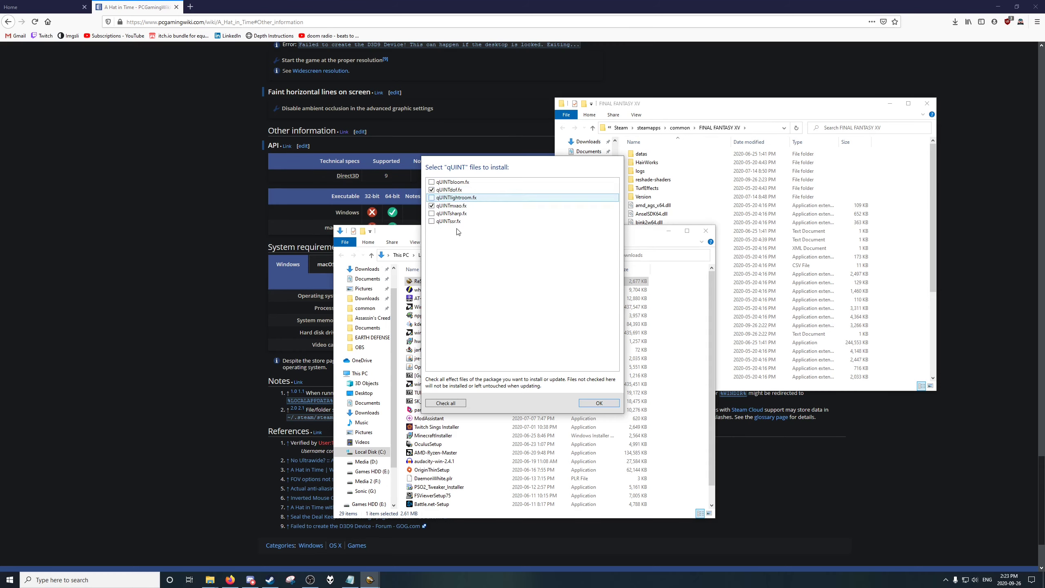
click(611, 404)
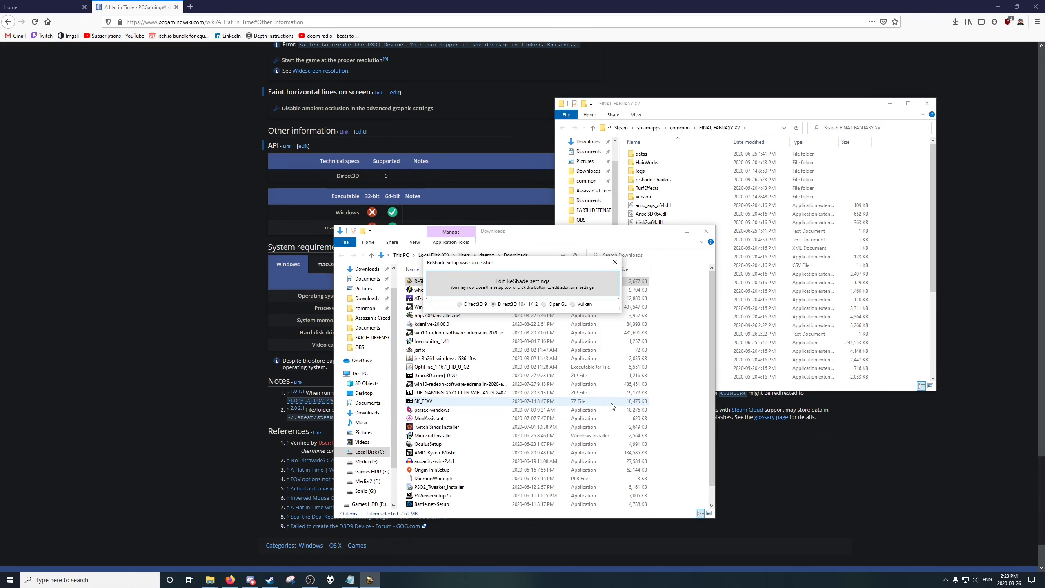
click(579, 284)
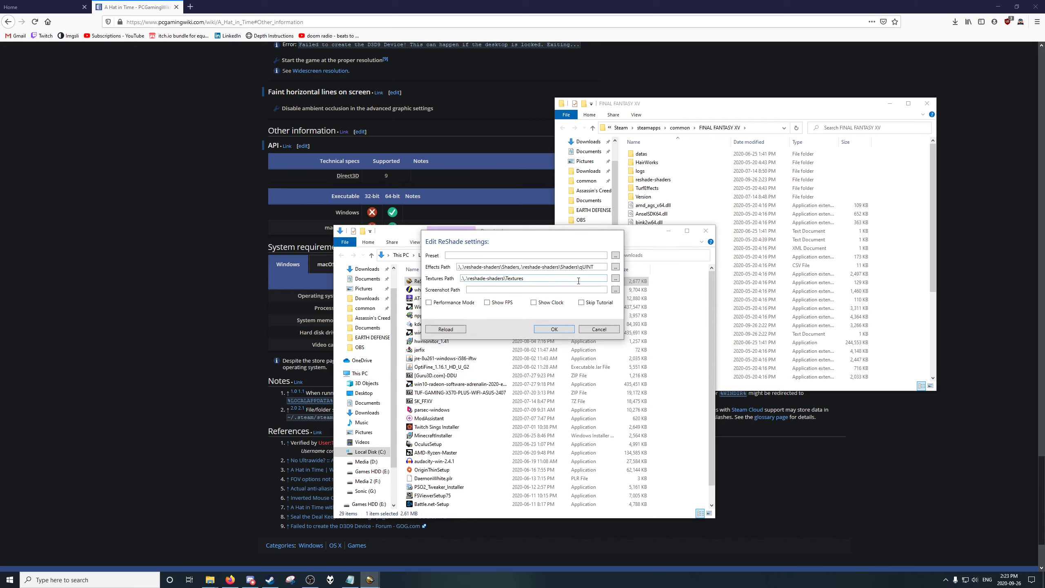
Step: Enable Show FPS in the ReShade settings and confirm them
click(488, 303)
click(555, 330)
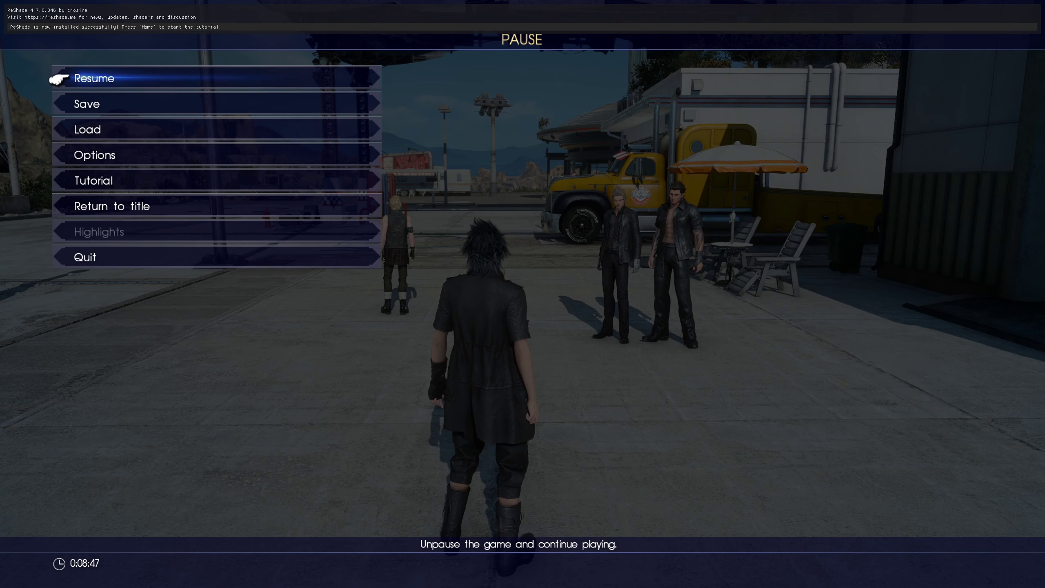
key(Up)
key(Down)
key(Up)
key(Up)
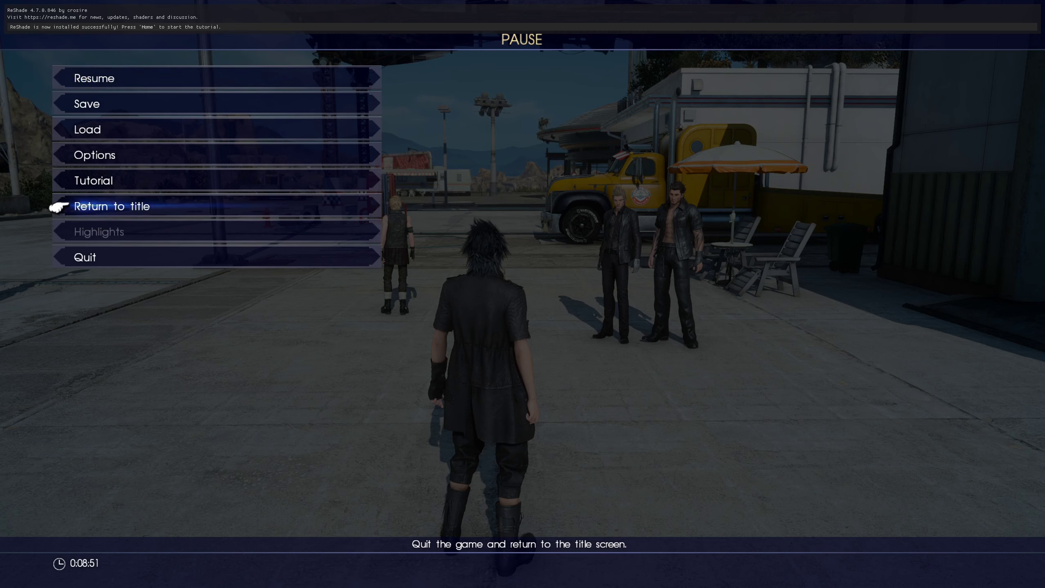
key(Down)
key(Up)
key(Up)
key(Up)
key(Up)
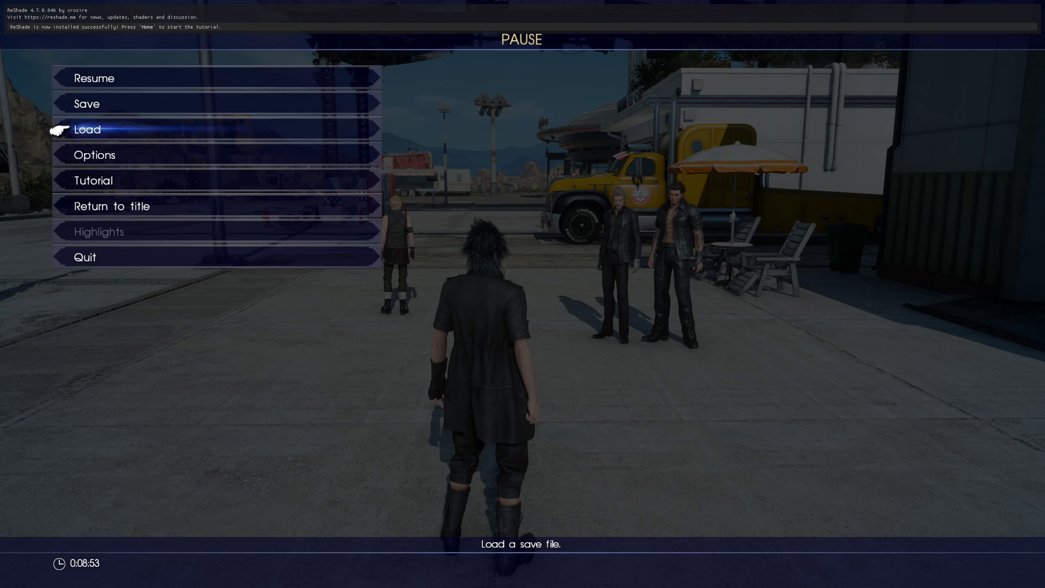
key(Up)
key(Up)
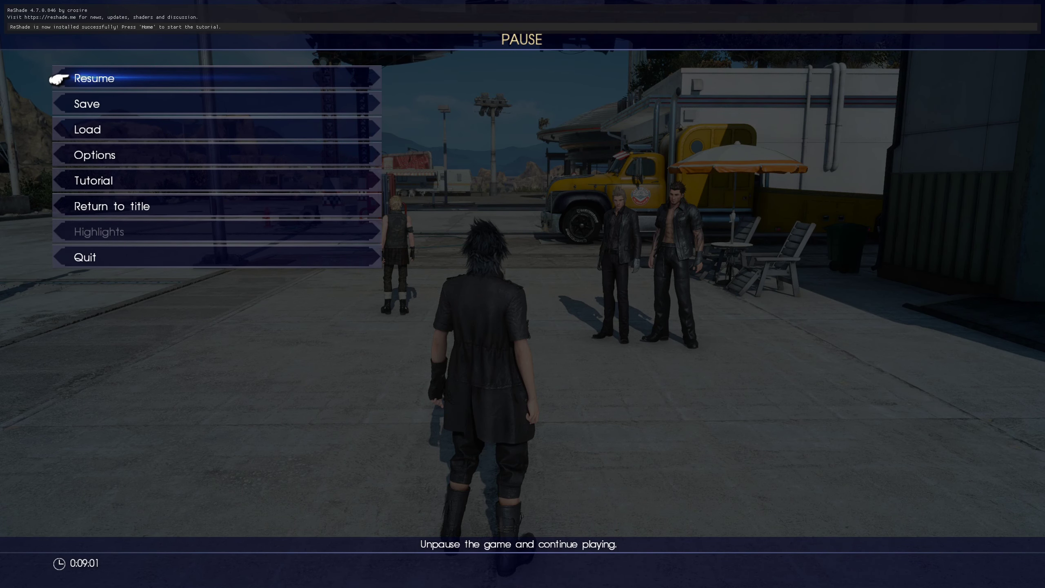
Step: Open the ReShade overlay in Final Fantasy XV and continue its tutorial to the preset selection
key(Home)
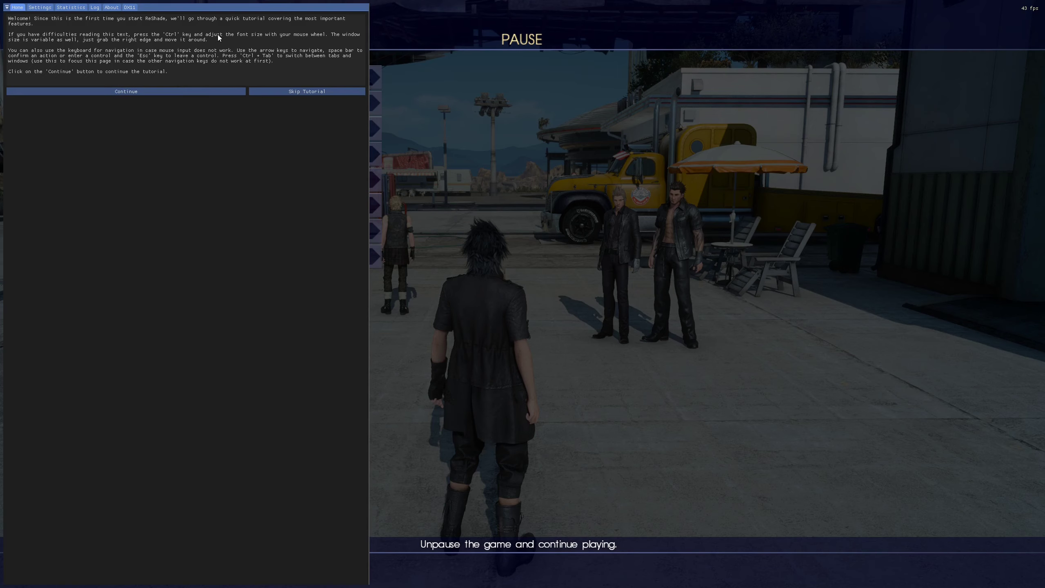
click(153, 94)
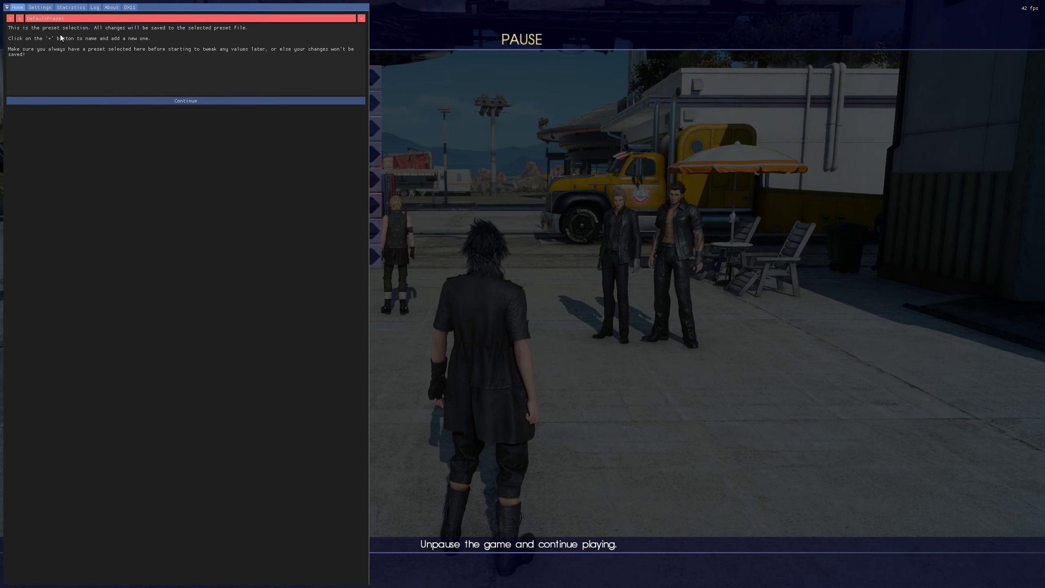
click(111, 18)
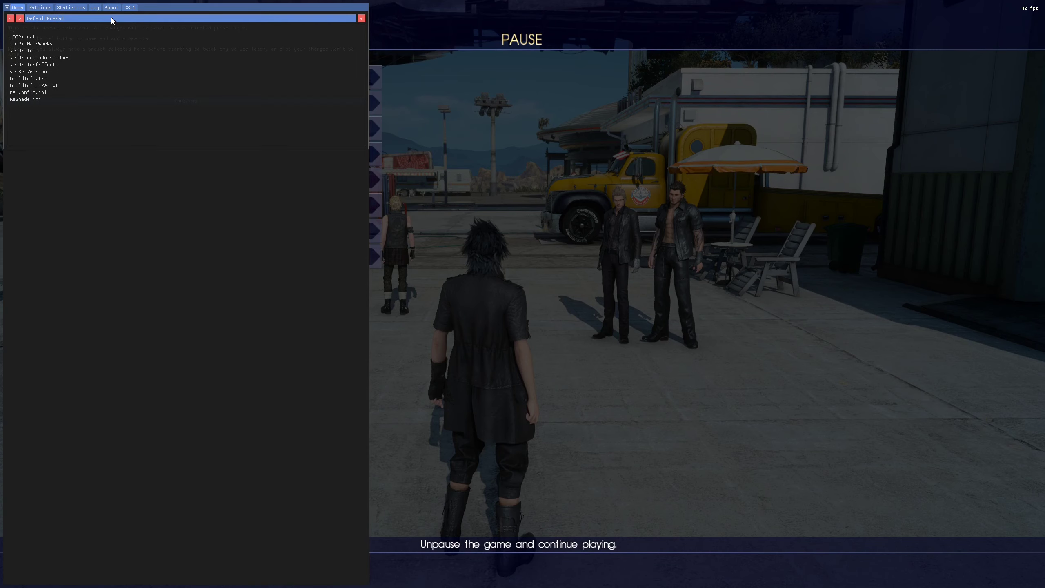
click(238, 19)
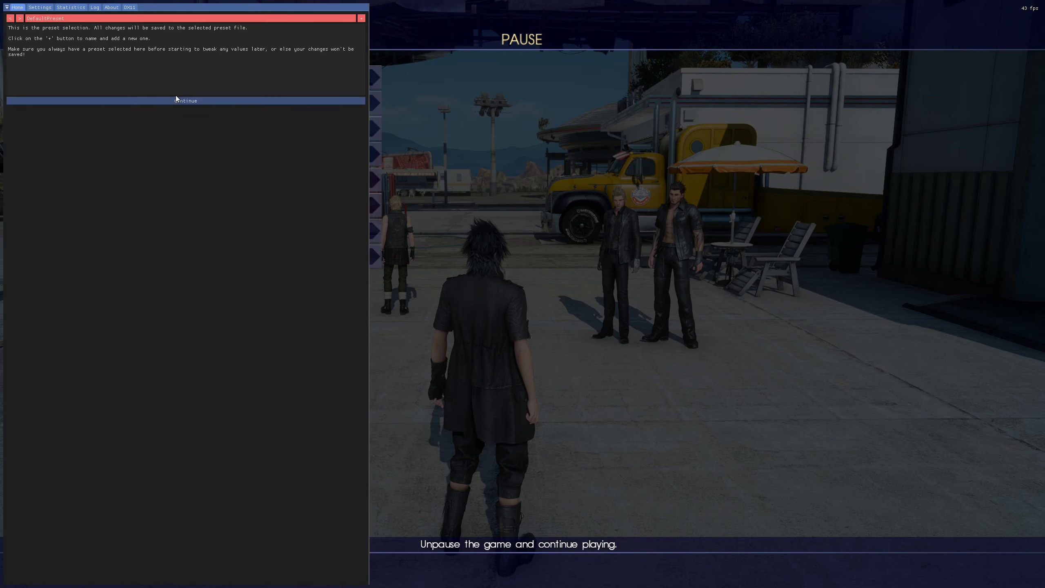
Step: Add a new preset named FF15
click(361, 19)
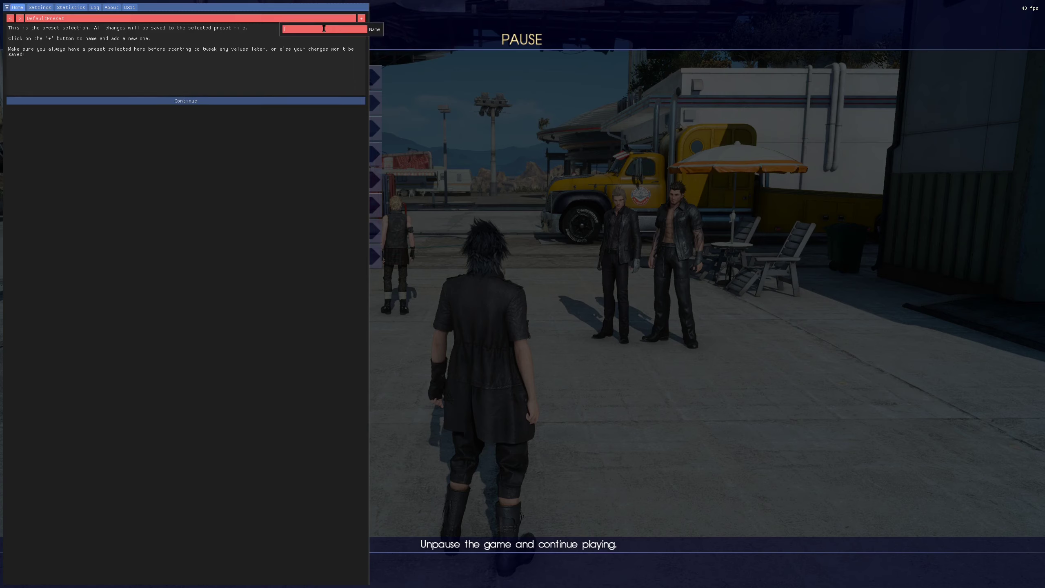
text(New)
key(Escape)
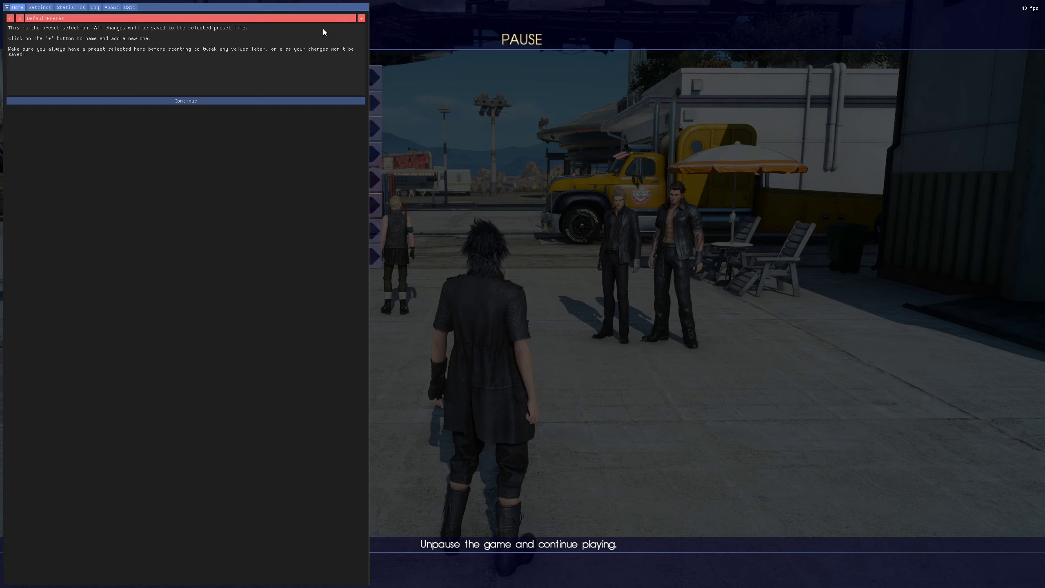
click(360, 19)
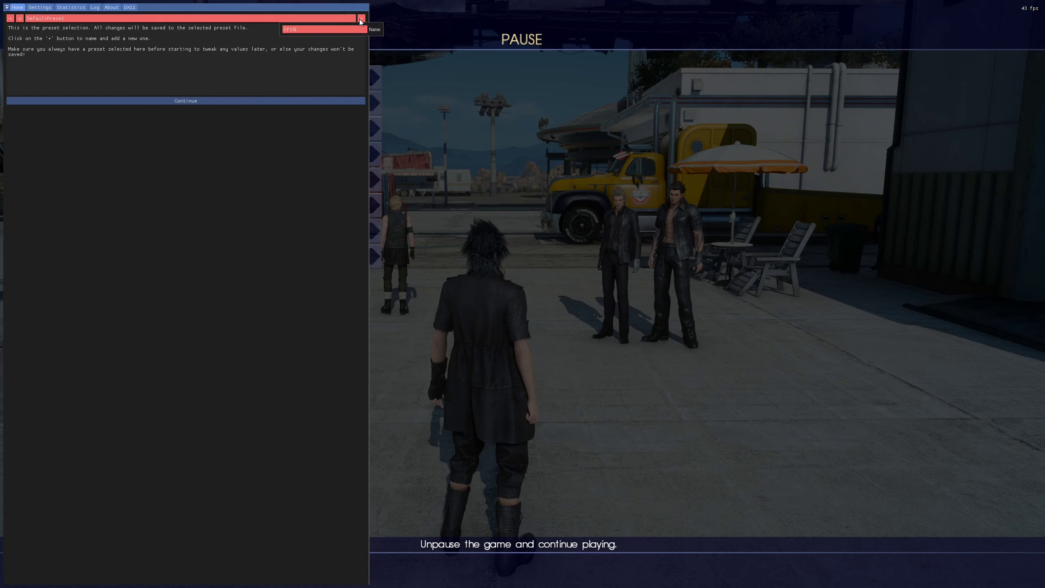
text(FF15)
key(Return)
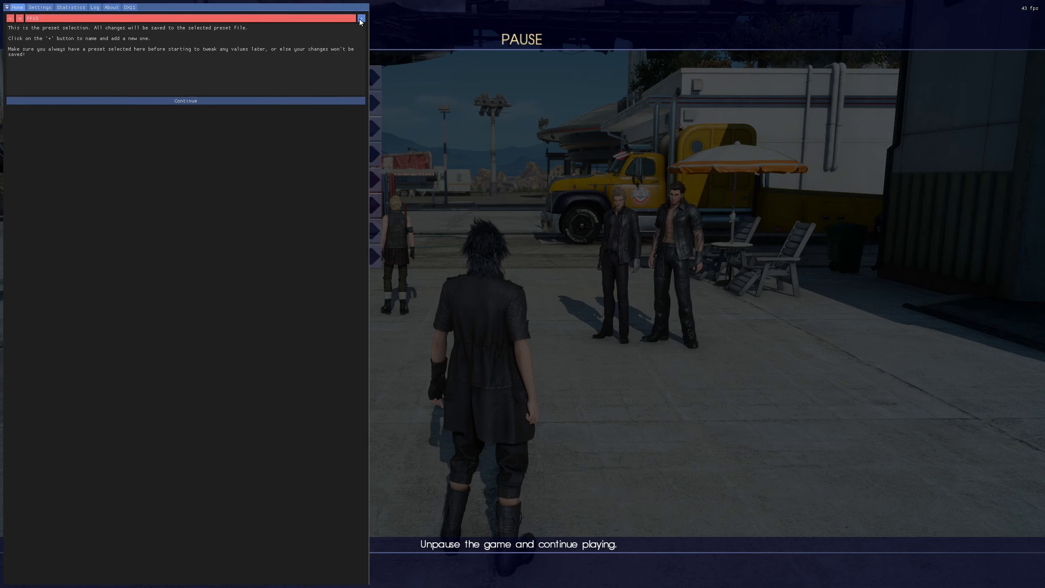
Step: Add a new preset named FF15New and continue the tutorial to the list of effects
click(43, 19)
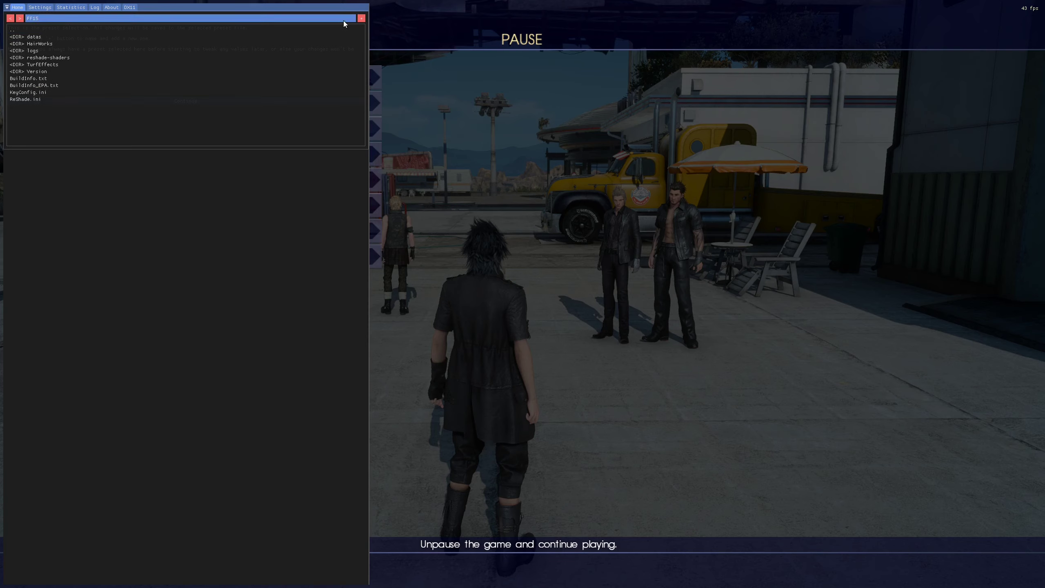
click(361, 18)
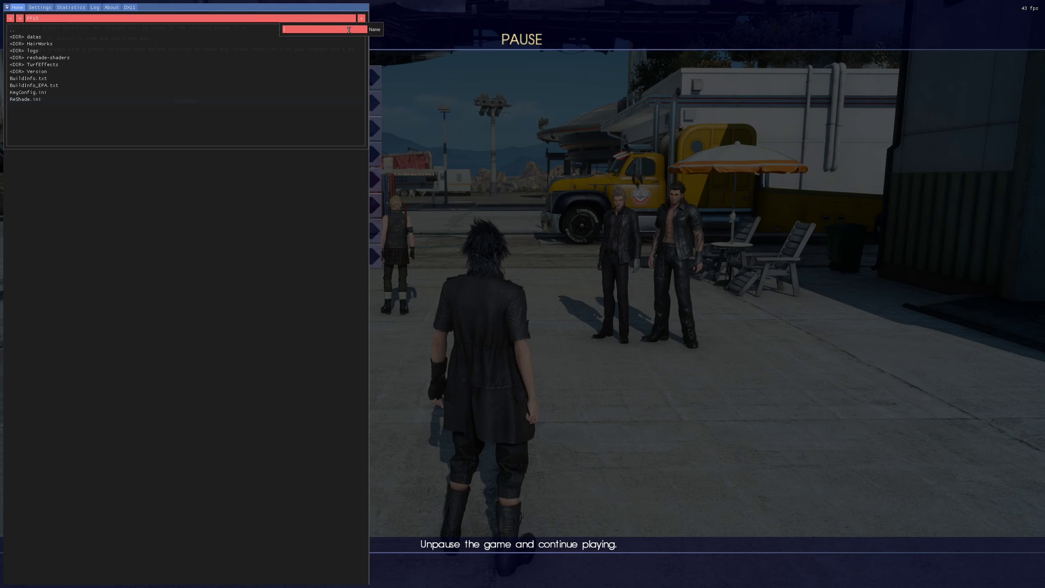
text(FF15New)
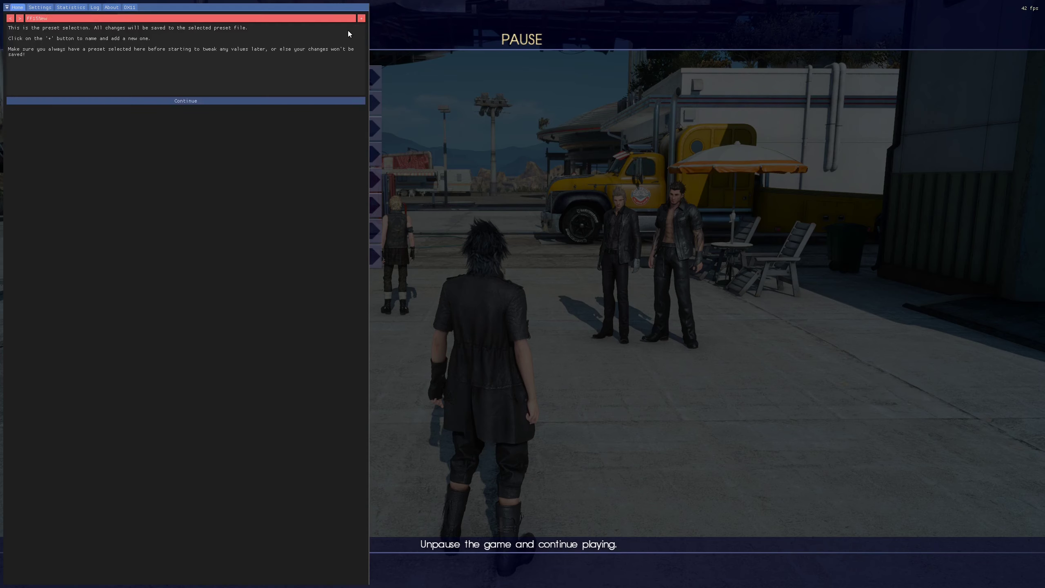
key(Return)
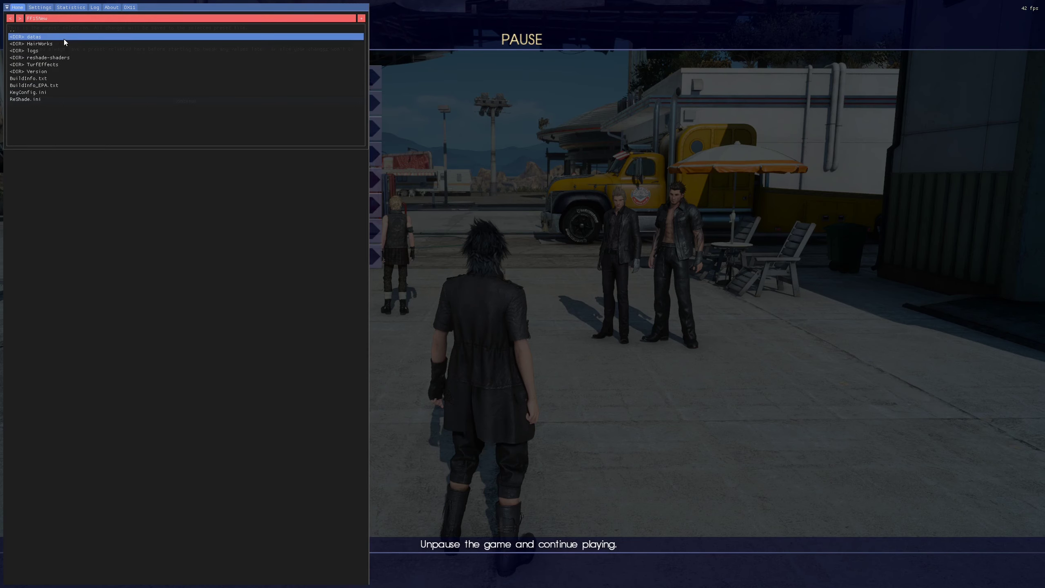
click(326, 20)
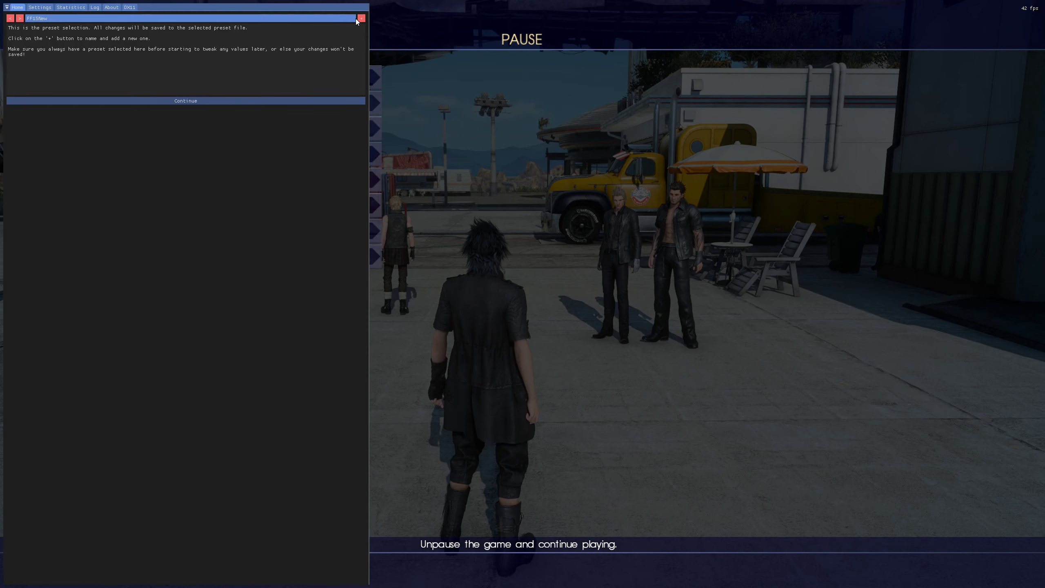
click(207, 101)
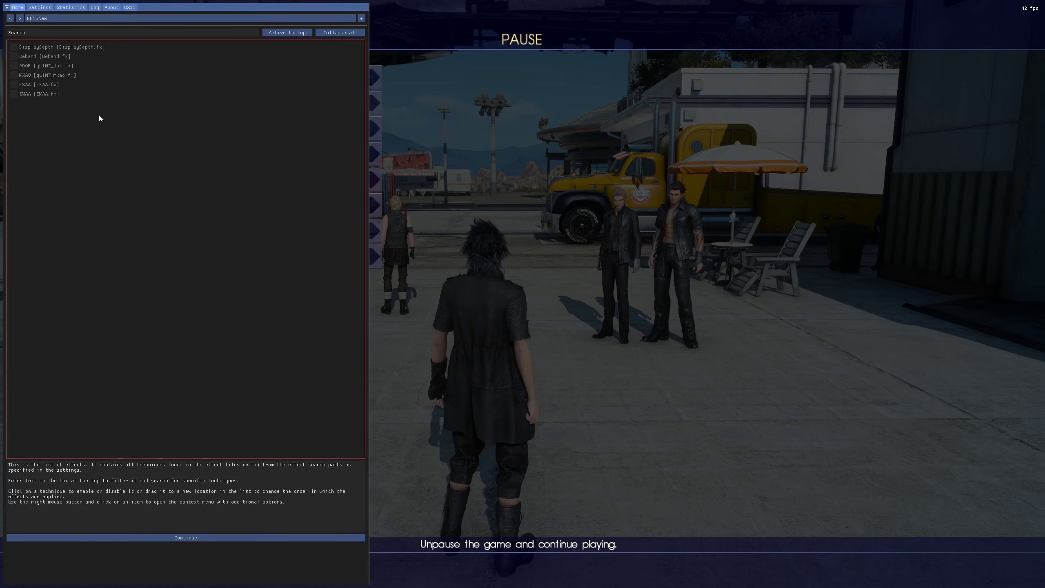
Step: Switch off the DisplayDepth effect and move it to the end of the effects list, below SMAA
mouse_move(52, 50)
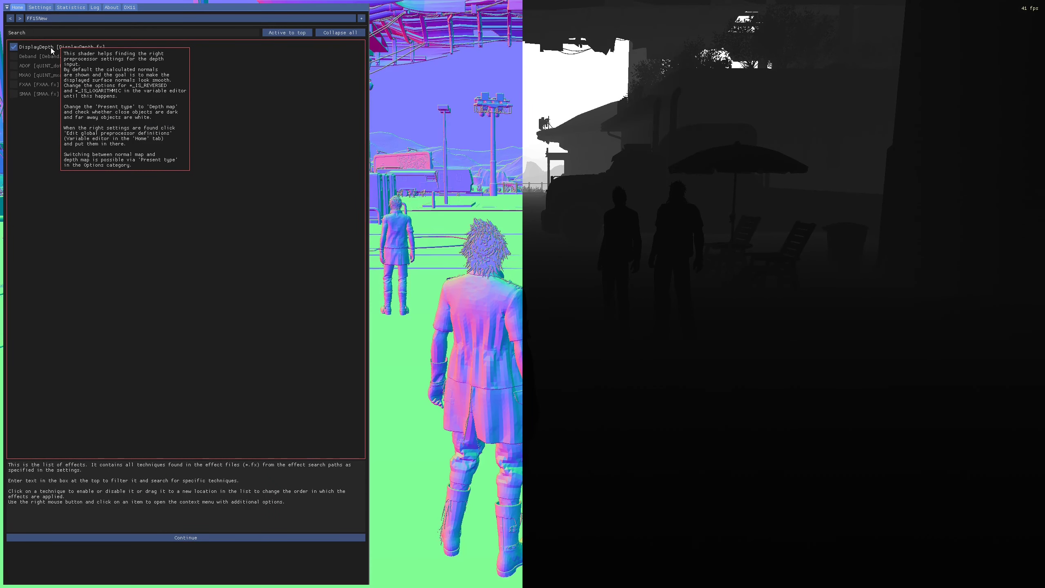
click(52, 51)
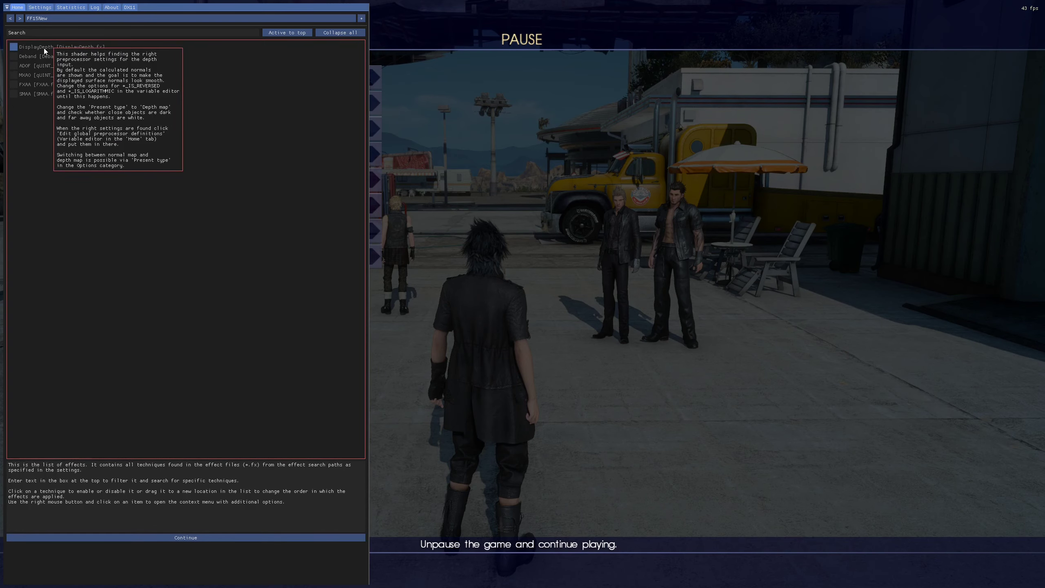
drag(44, 47, 42, 124)
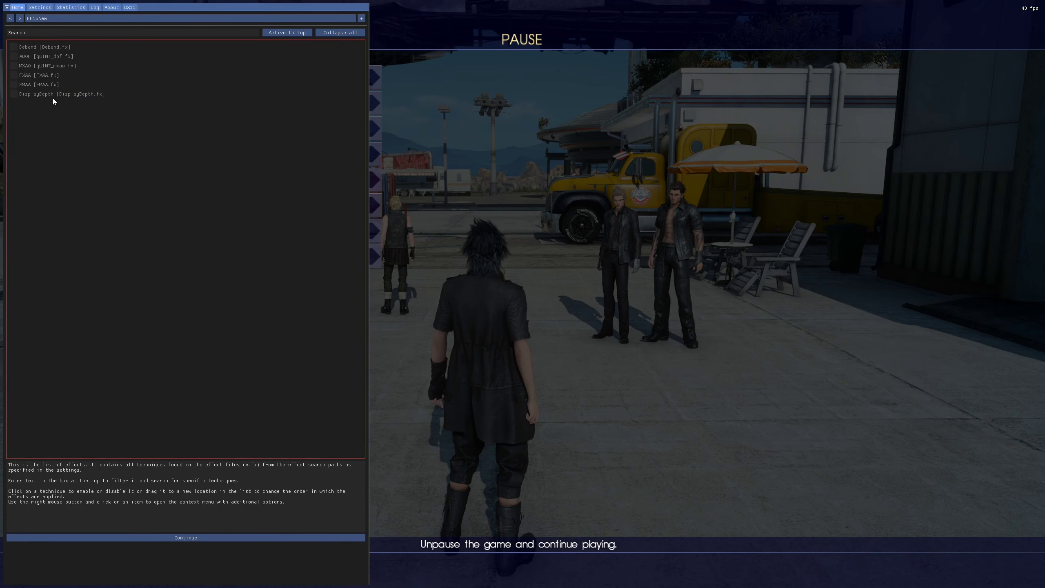
Step: Continue the tutorial to the variable list, switch the SMAA effect off and finish the tutorial
click(180, 538)
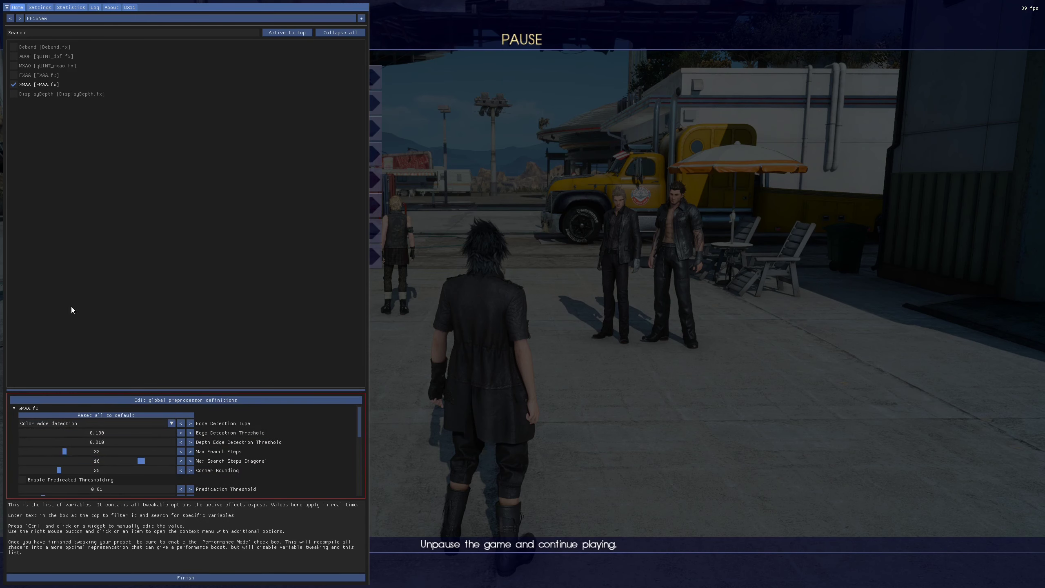
click(48, 84)
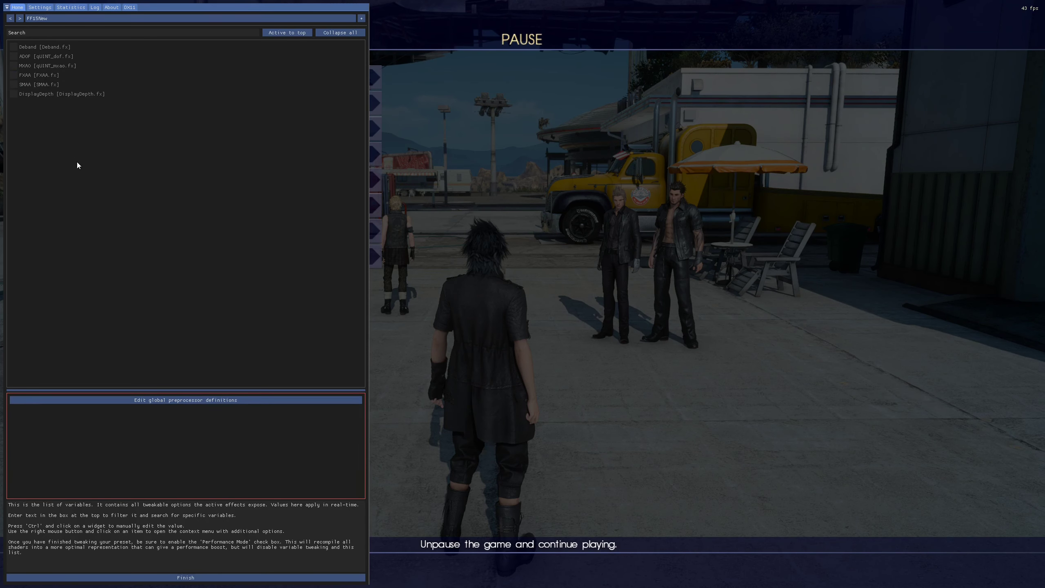
click(204, 579)
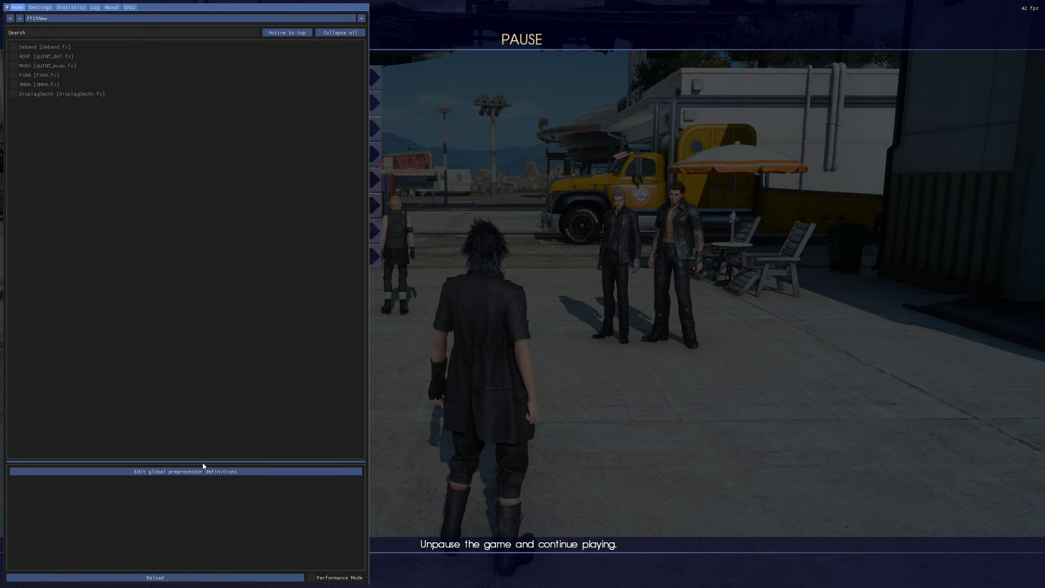
Step: Enable the DisplayDepth effect and set its Upside Down, Reversed and Logarithmic depth input options to 1
drag(204, 466, 203, 284)
click(80, 93)
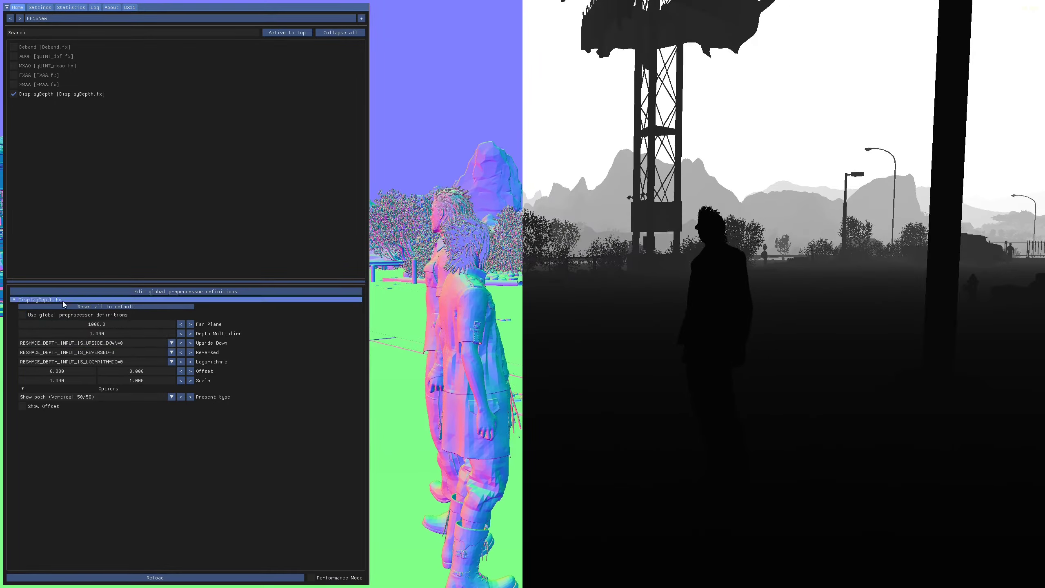
click(76, 96)
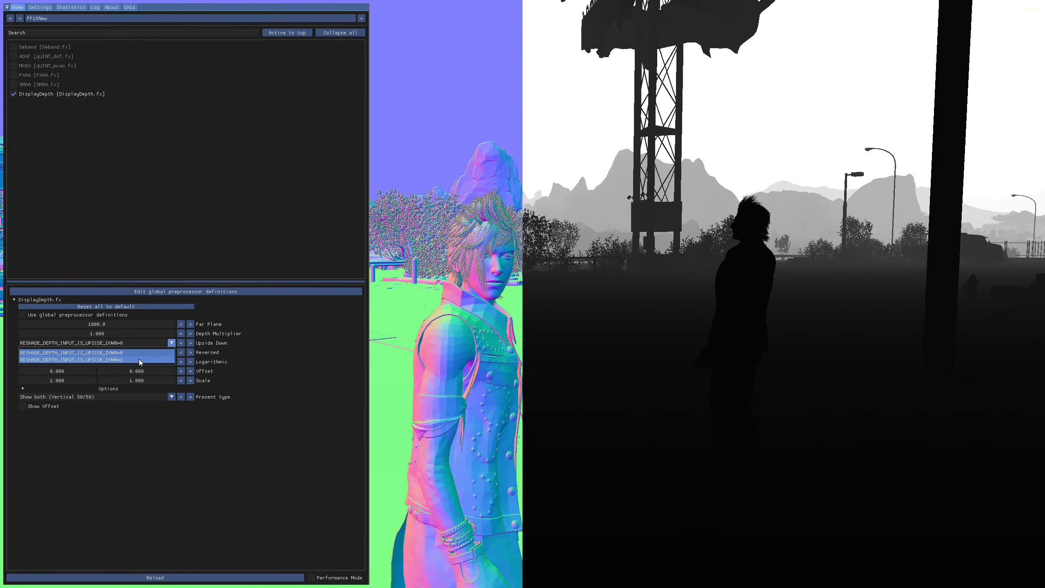
click(140, 360)
click(141, 361)
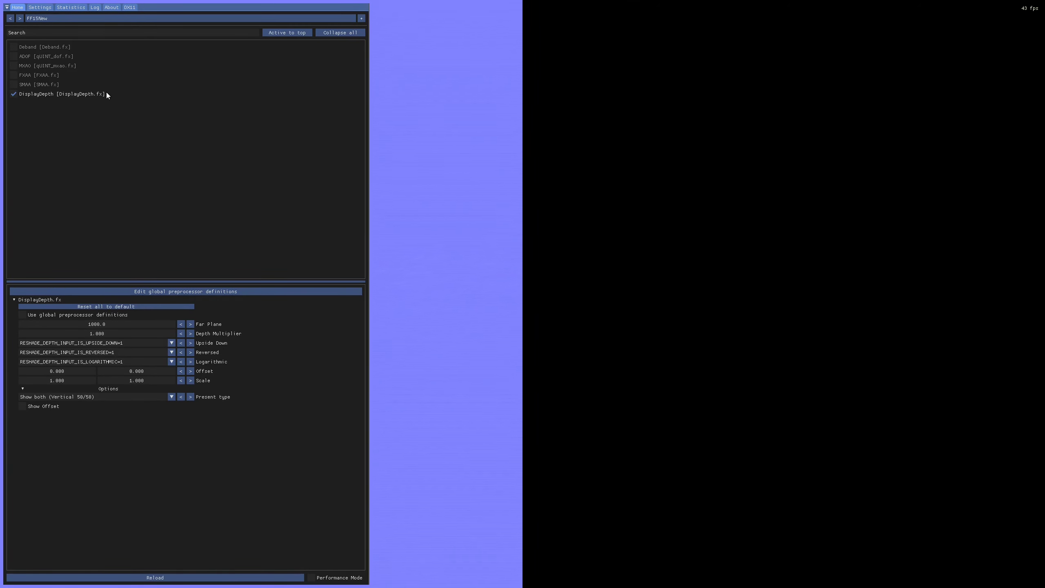
Step: Try 0 and return to 1 for DisplayDepth's Logarithmic, Reversed and Upside Down options in turn
mouse_move(102, 96)
mouse_move(52, 312)
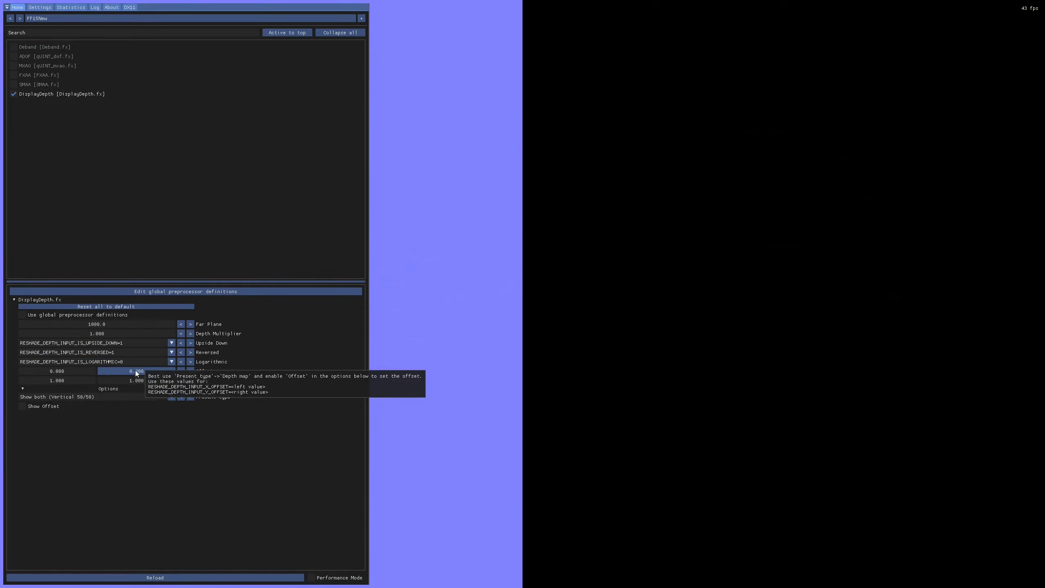
click(137, 364)
click(136, 377)
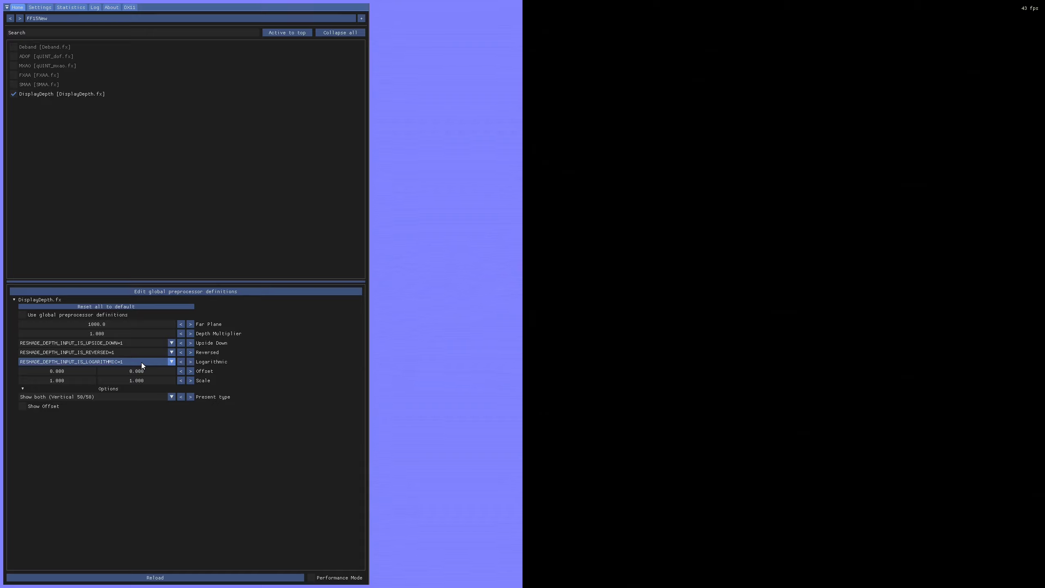
click(139, 352)
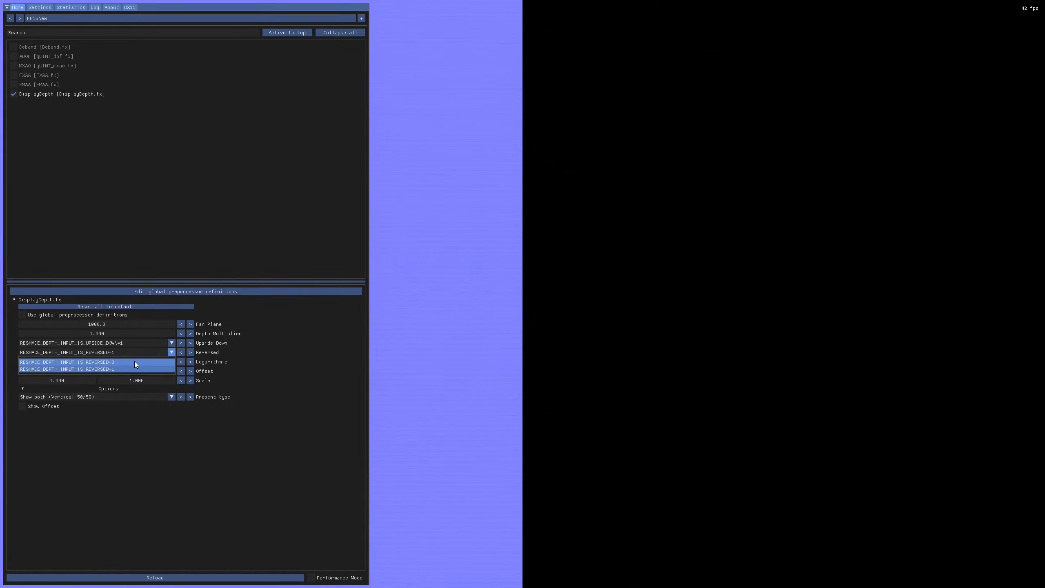
click(133, 361)
click(138, 352)
click(133, 369)
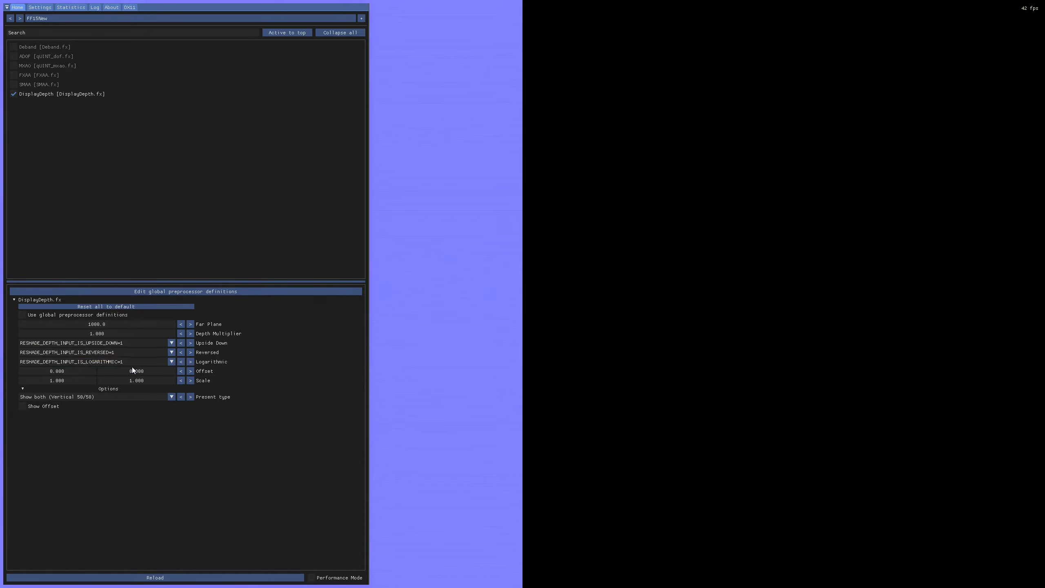
click(138, 345)
click(137, 352)
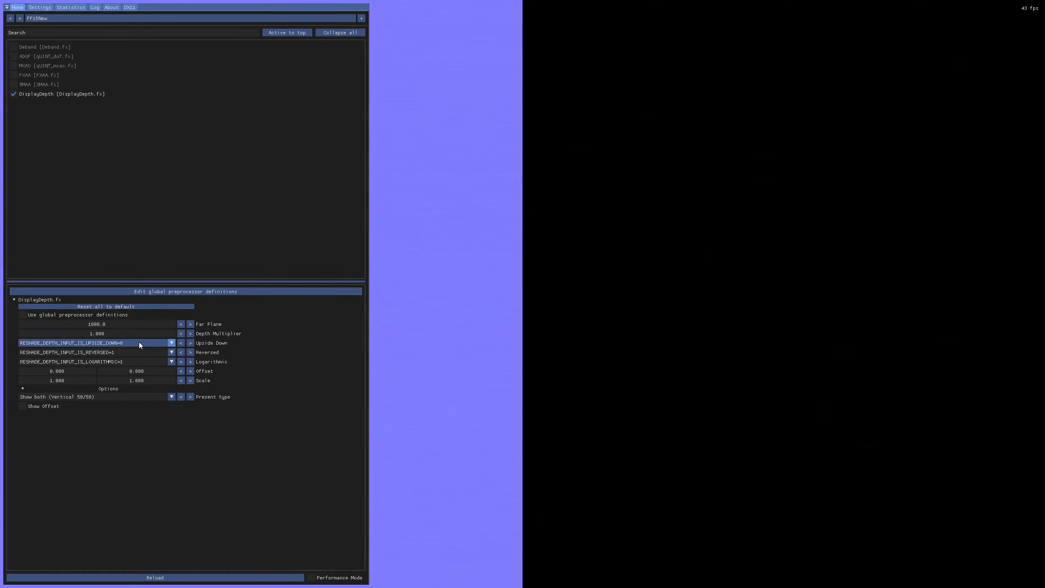
click(139, 341)
click(137, 359)
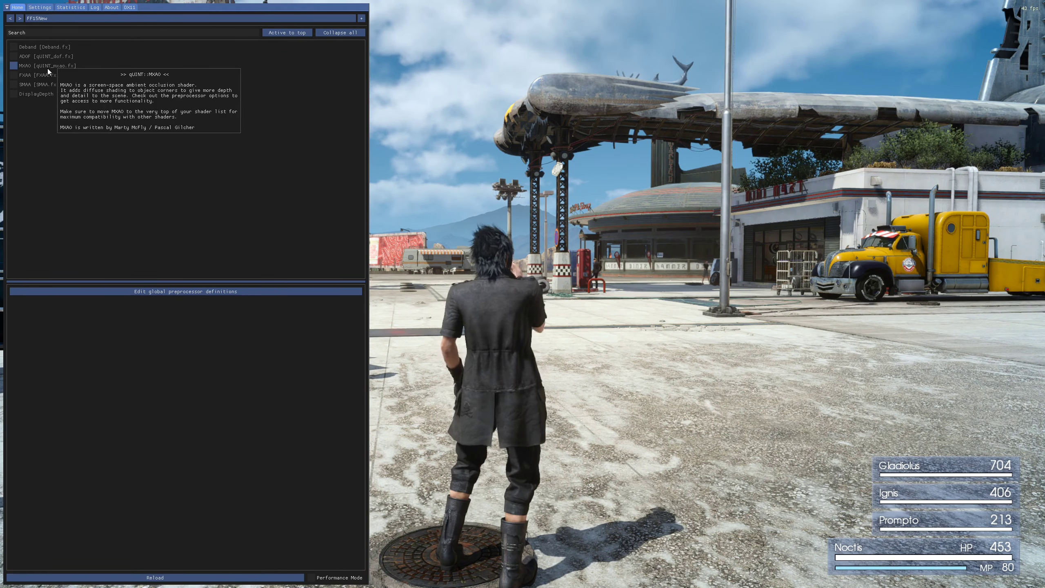
Step: Enable the ADOF depth-of-field effect from qUINT_dof.fx
click(51, 58)
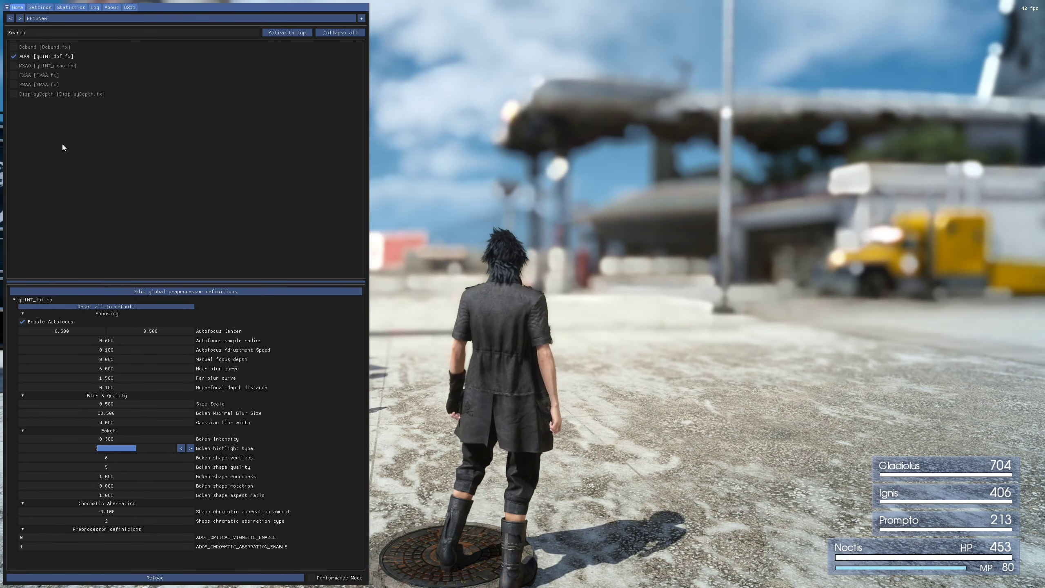
mouse_move(37, 69)
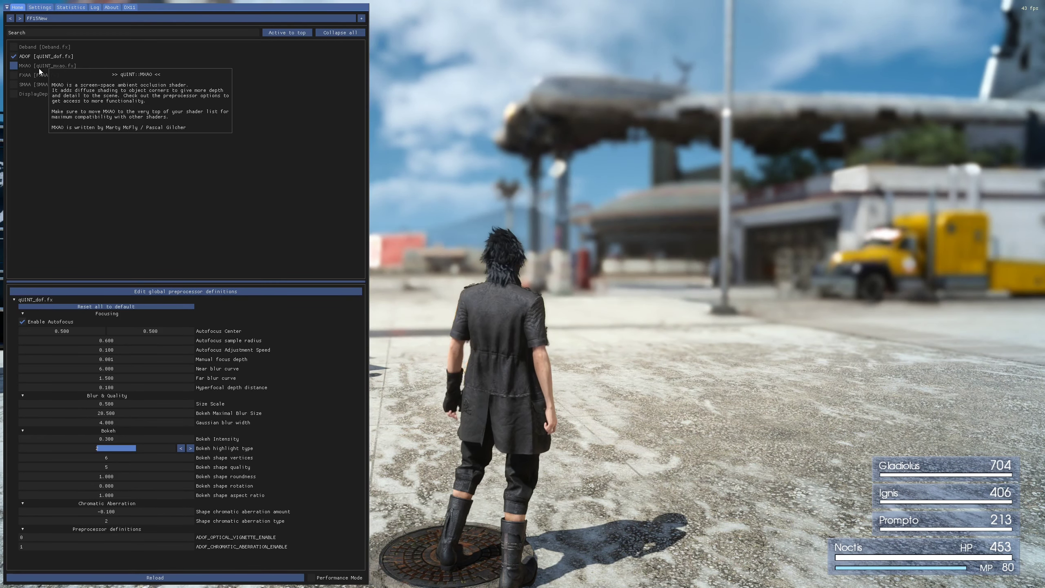
Step: Enable the MXAO effect from qUINT_mxao.fx and collapse the qUINT_dof.fx settings in the variable list
click(40, 69)
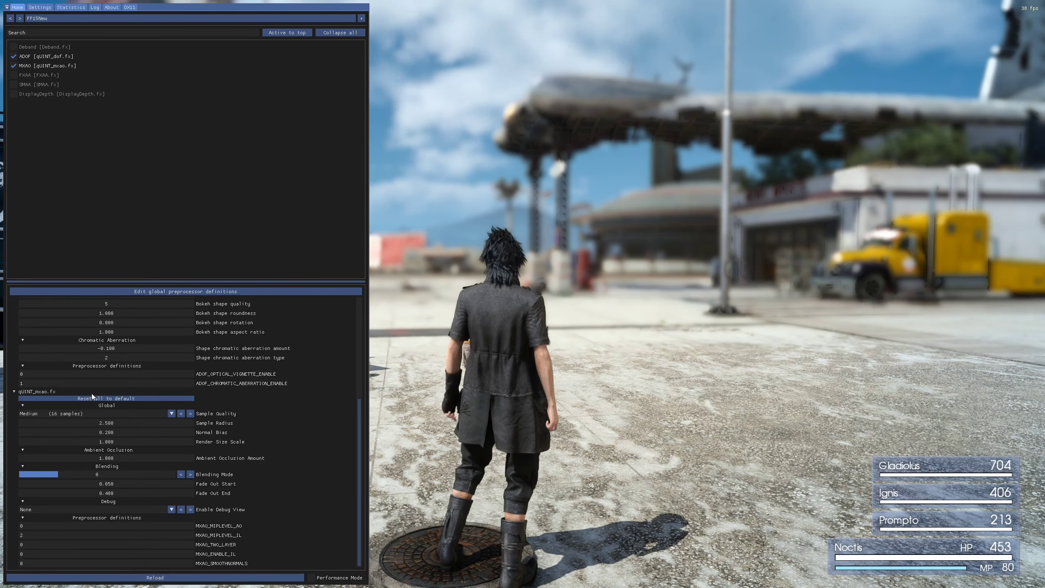
scroll(103, 383, up, 5)
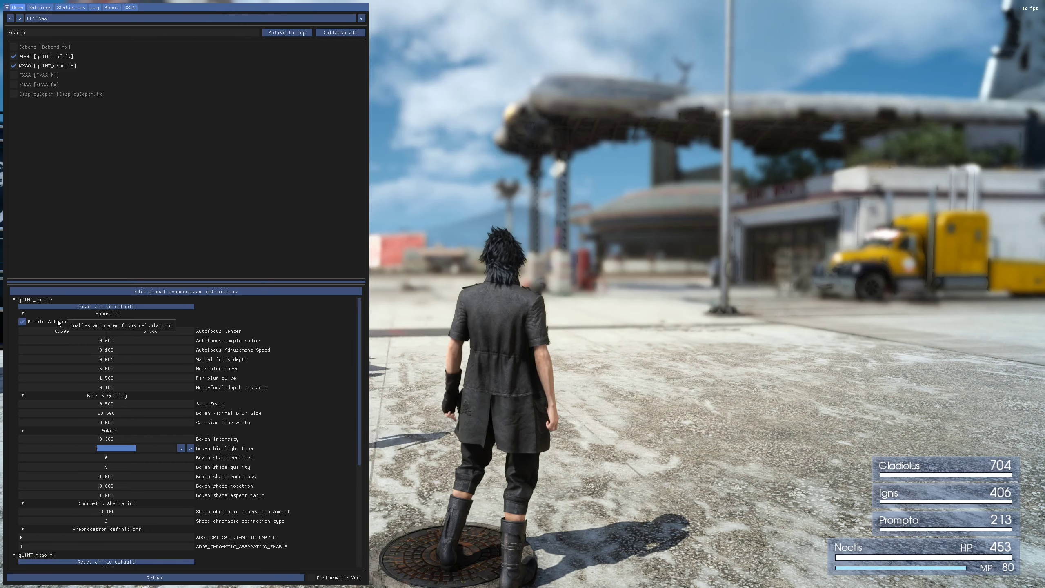
click(52, 301)
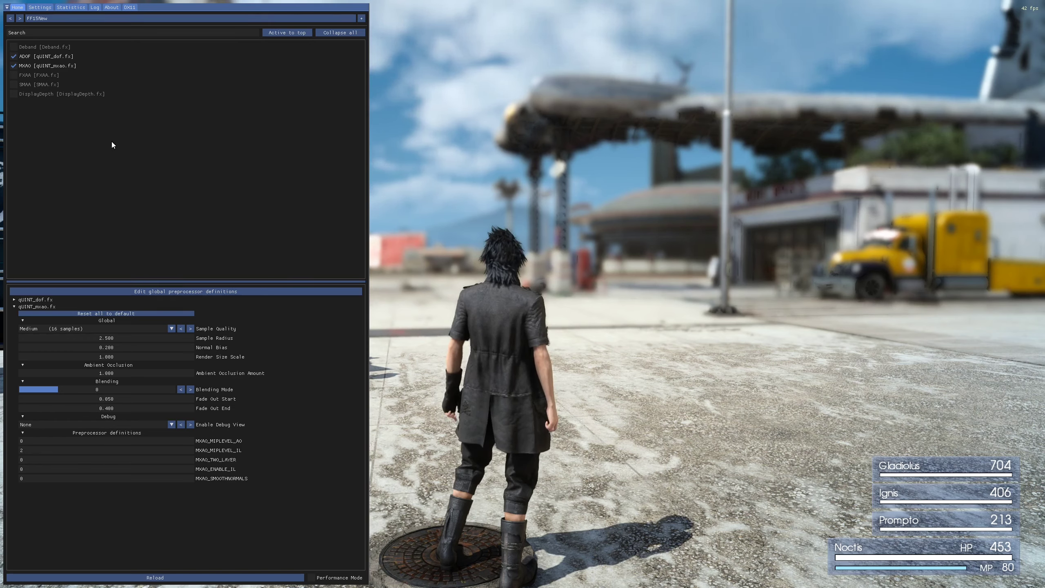
Step: Set MXAO's Ambient Occlusion Amount to 10
drag(108, 373, 317, 383)
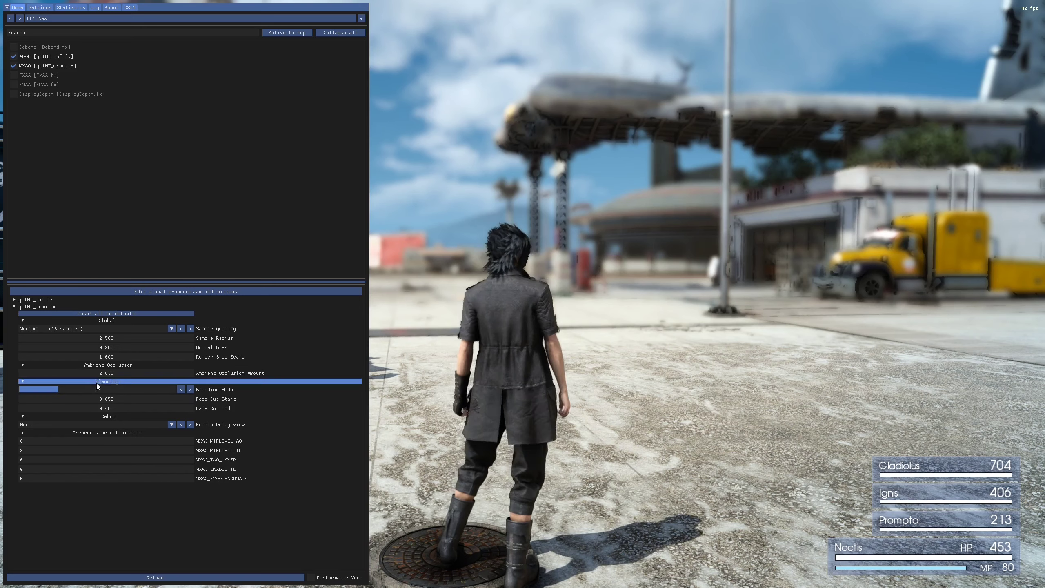
double_click(106, 373)
text(10)
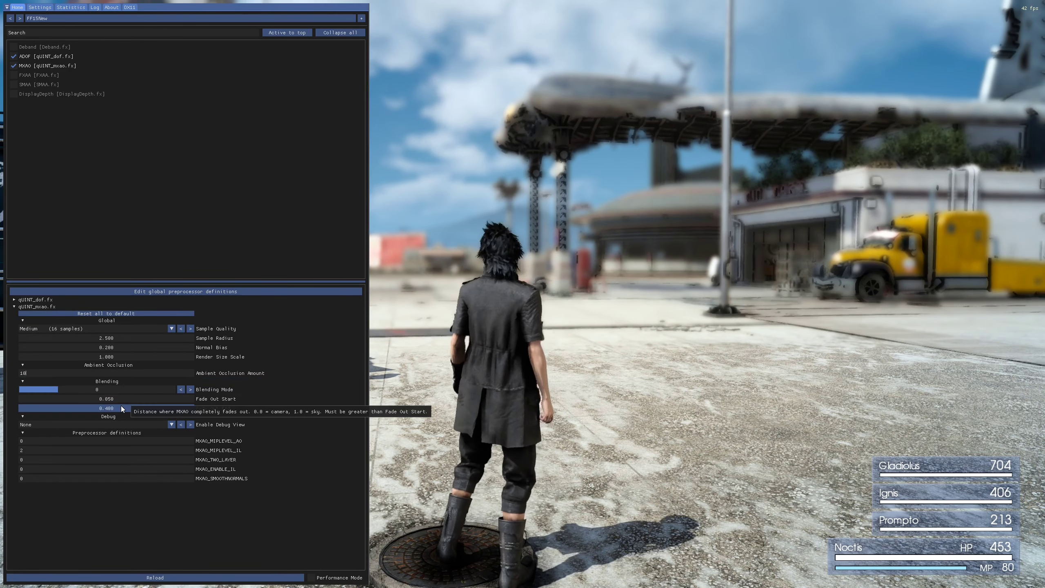
key(Return)
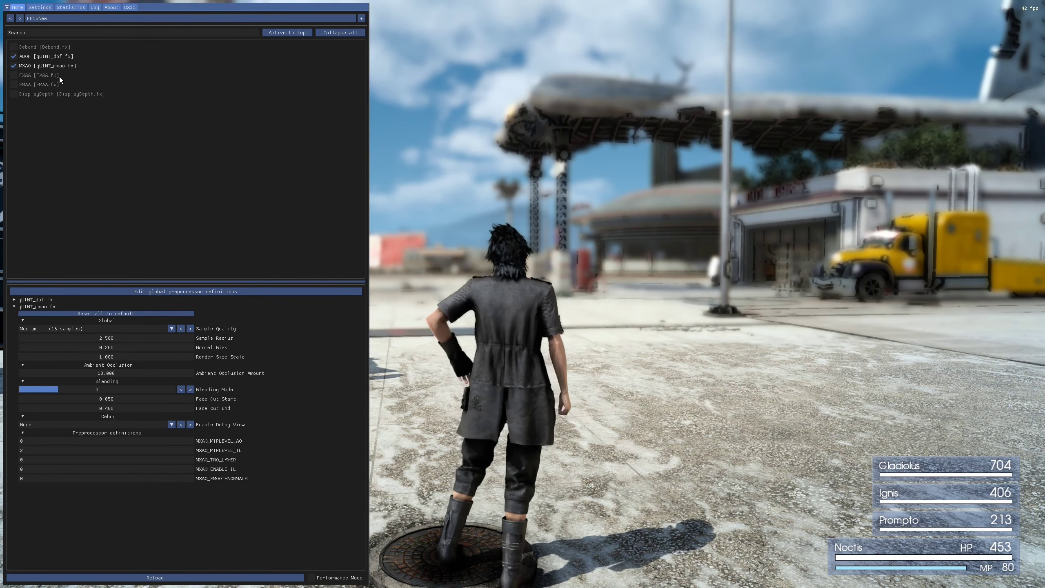
Step: Move MXAO above ADOF in the effect list, compare the image with MXAO off and on, and switch both effects off
mouse_move(61, 57)
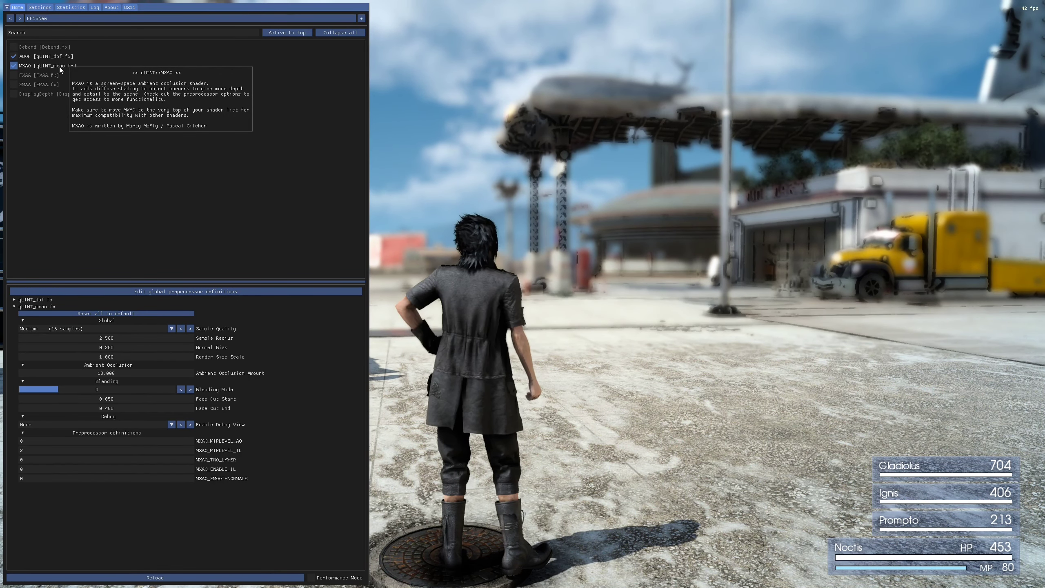
drag(59, 67, 59, 59)
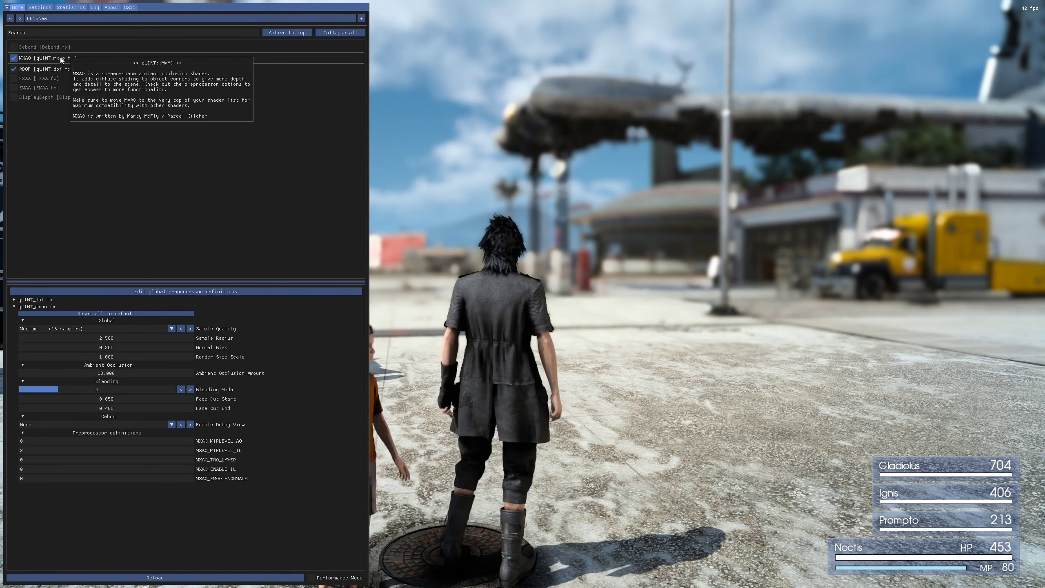
drag(61, 63, 61, 55)
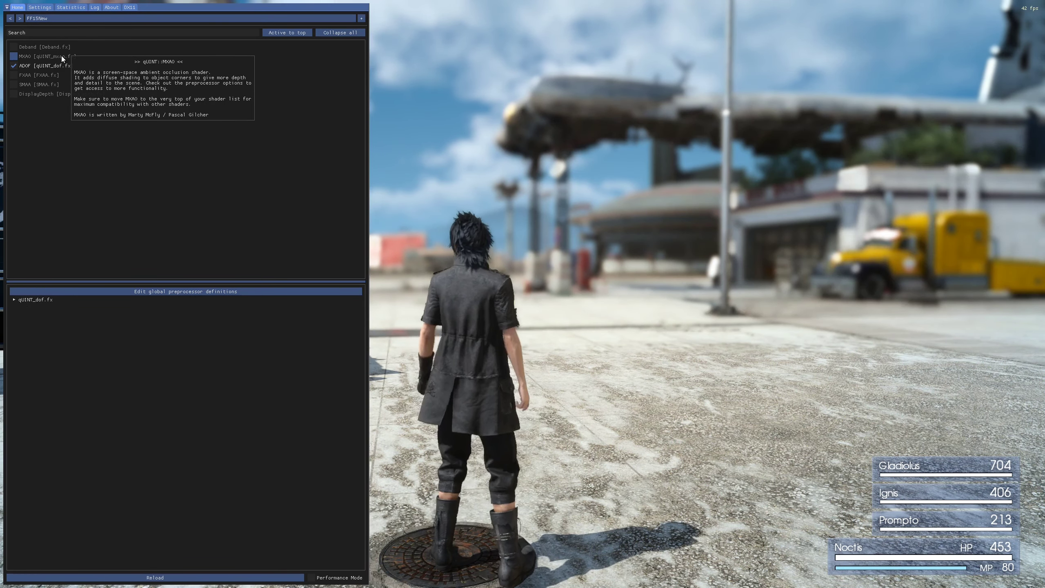
drag(61, 56, 62, 58)
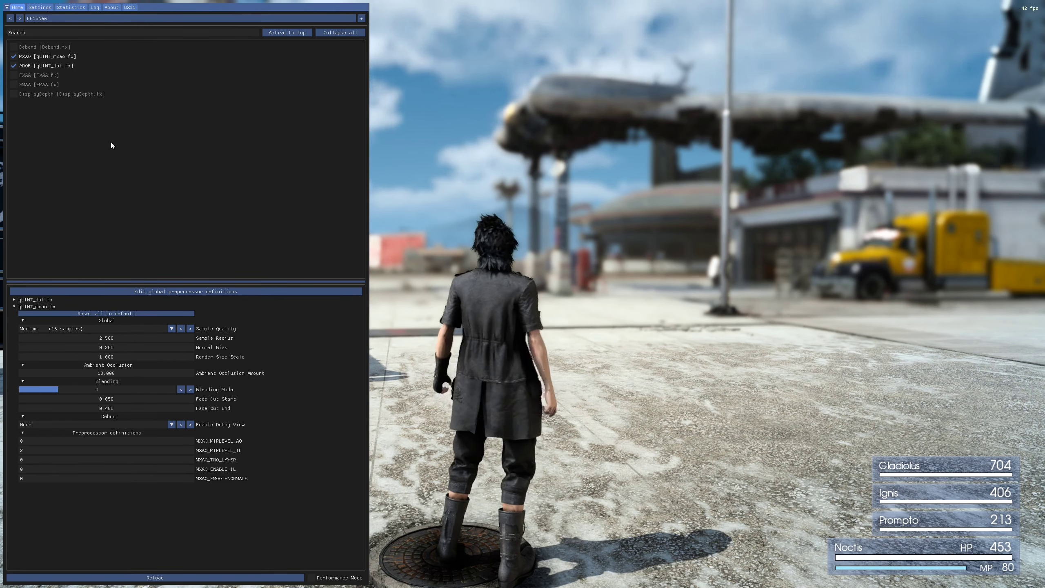
click(69, 70)
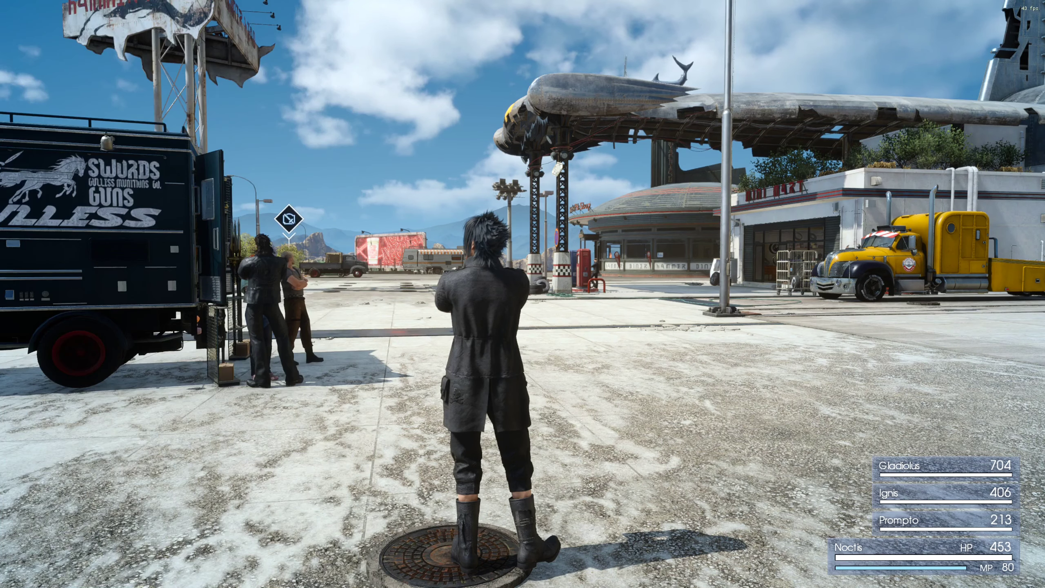
Step: Pause the game and open the Graphics settings in its options
key(Escape)
key(Down)
key(Down)
key(Down)
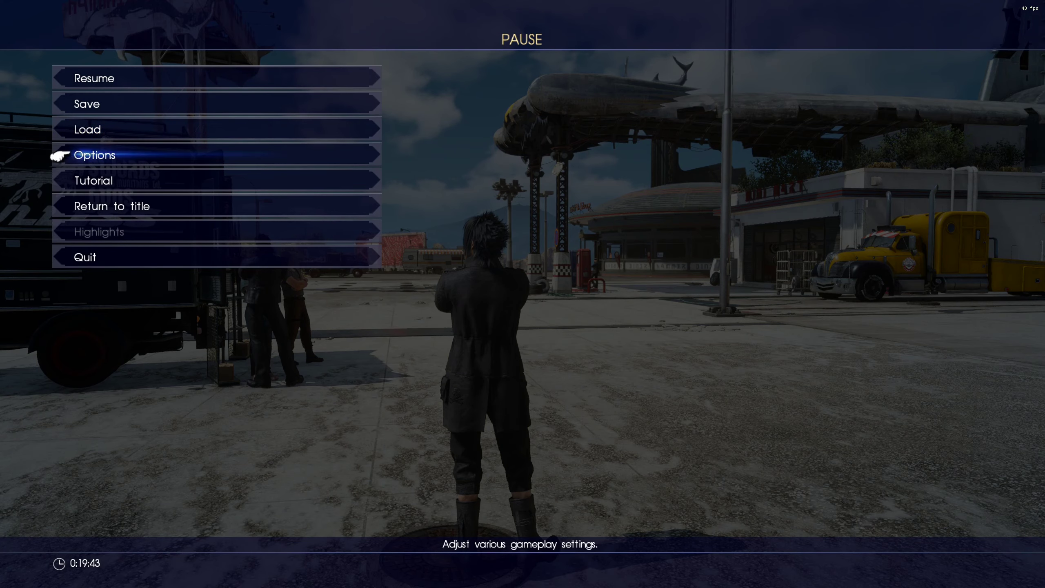
key(Return)
key(Down)
key(Down)
key(Down)
key(Down)
key(Down)
key(Down)
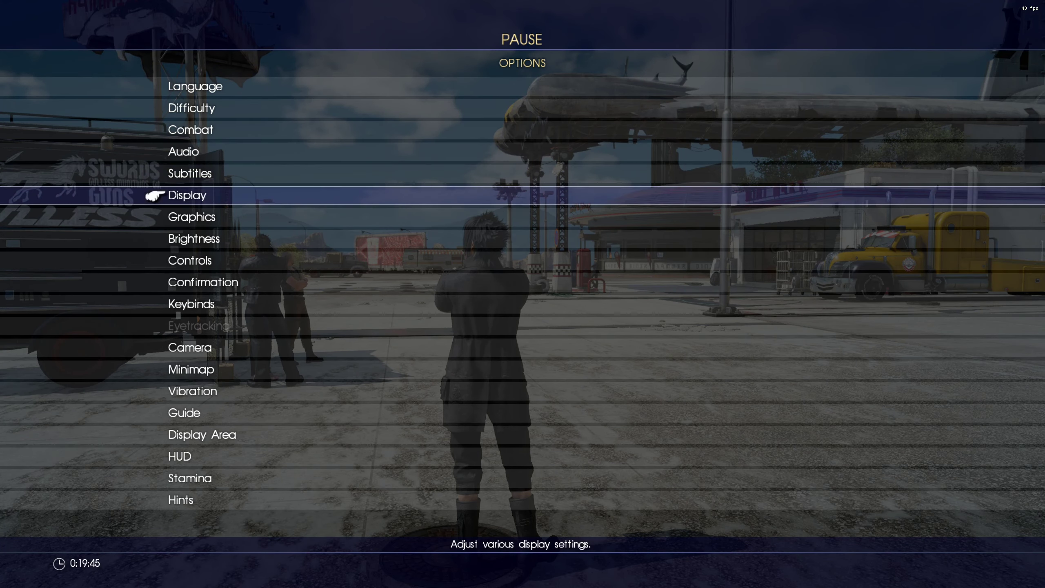
key(Return)
Step: Set the game's Anti-aliasing graphics option to None and return to gameplay
key(Down)
key(Down)
key(Down)
key(Down)
key(Down)
key(Down)
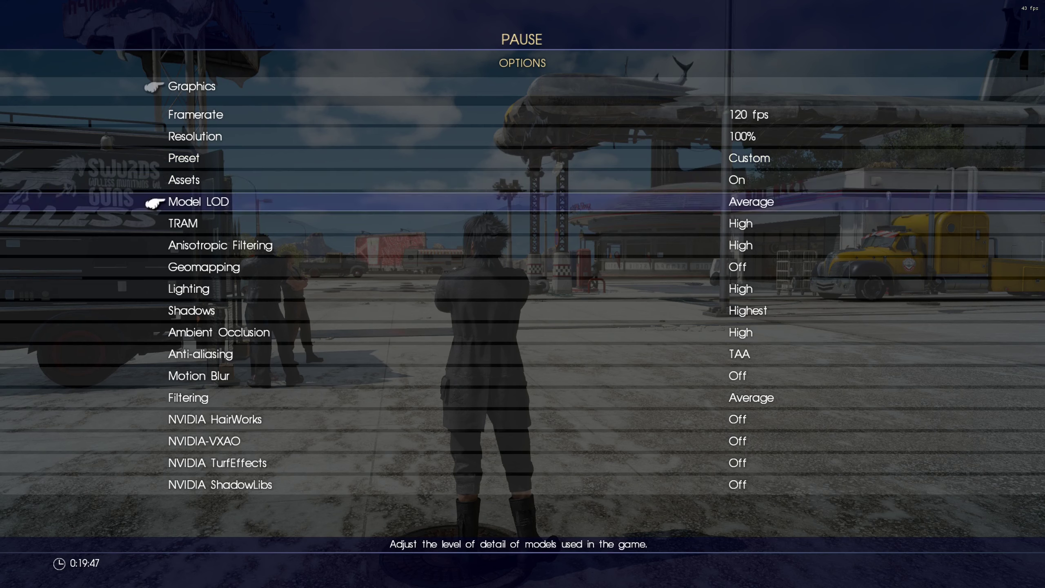
key(Down)
key(Down)
key(Down)
key(Down)
key(Down)
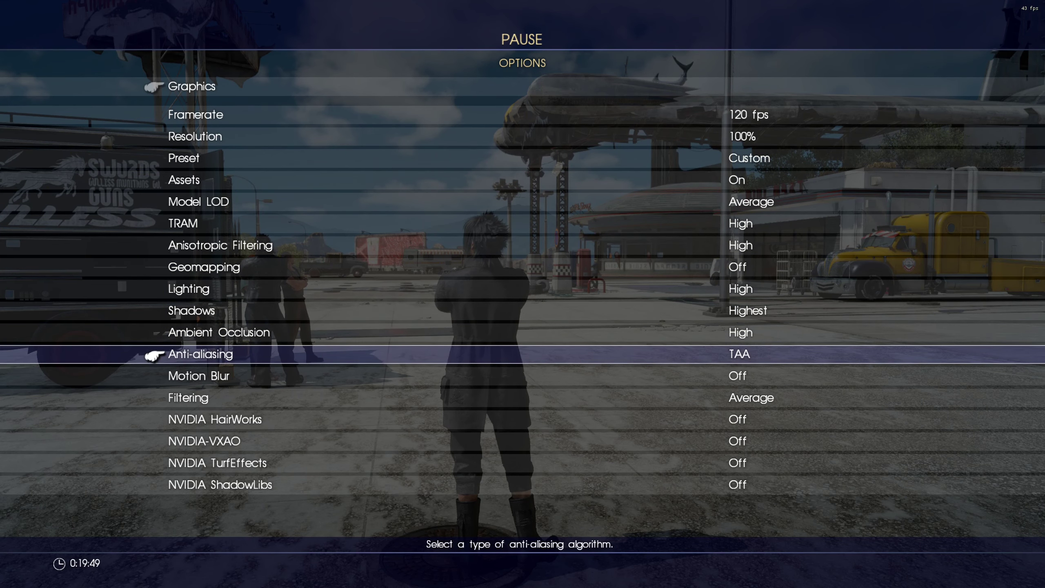
key(Return)
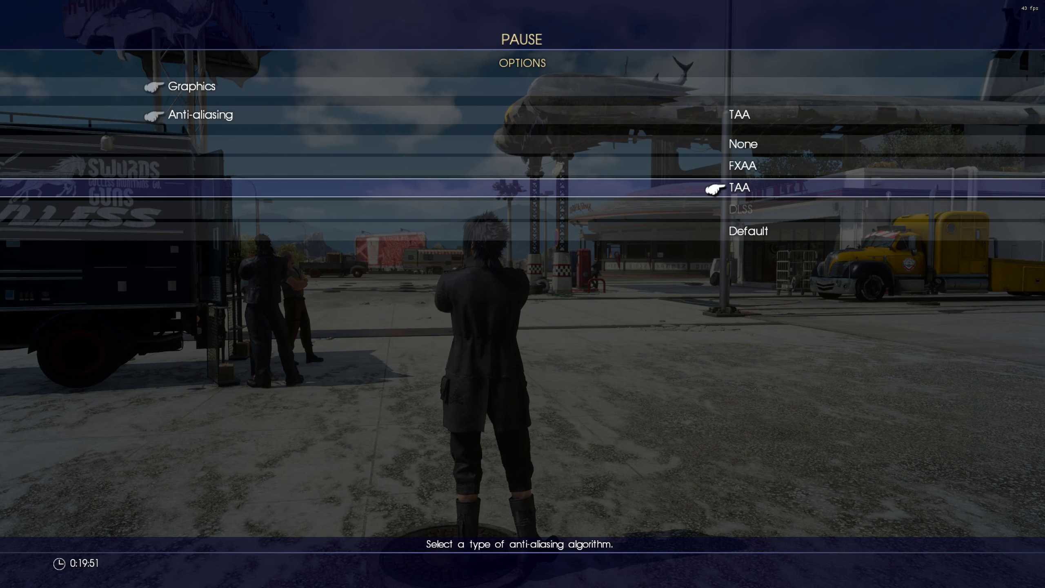
key(Up)
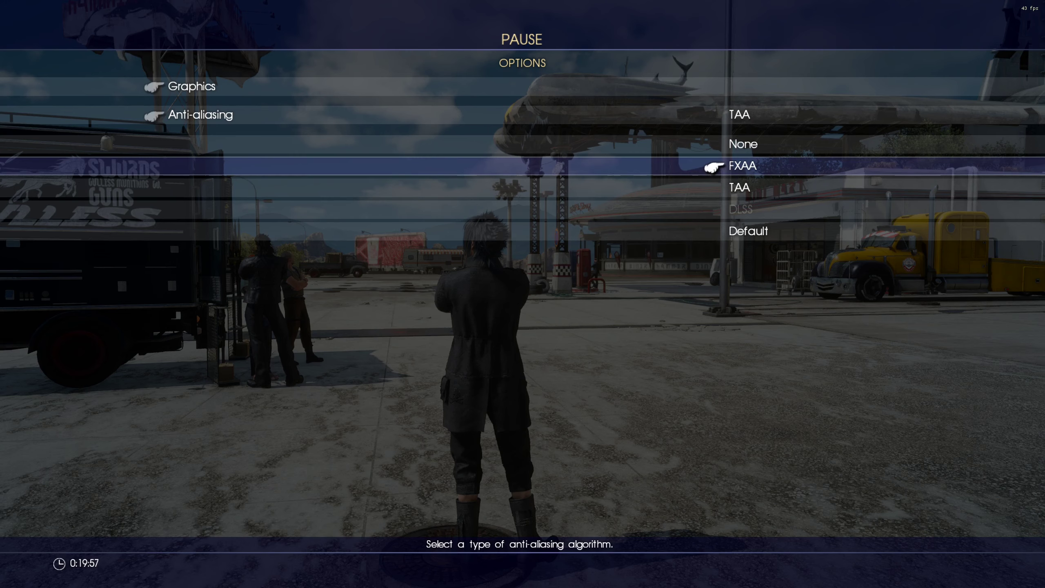
key(Down)
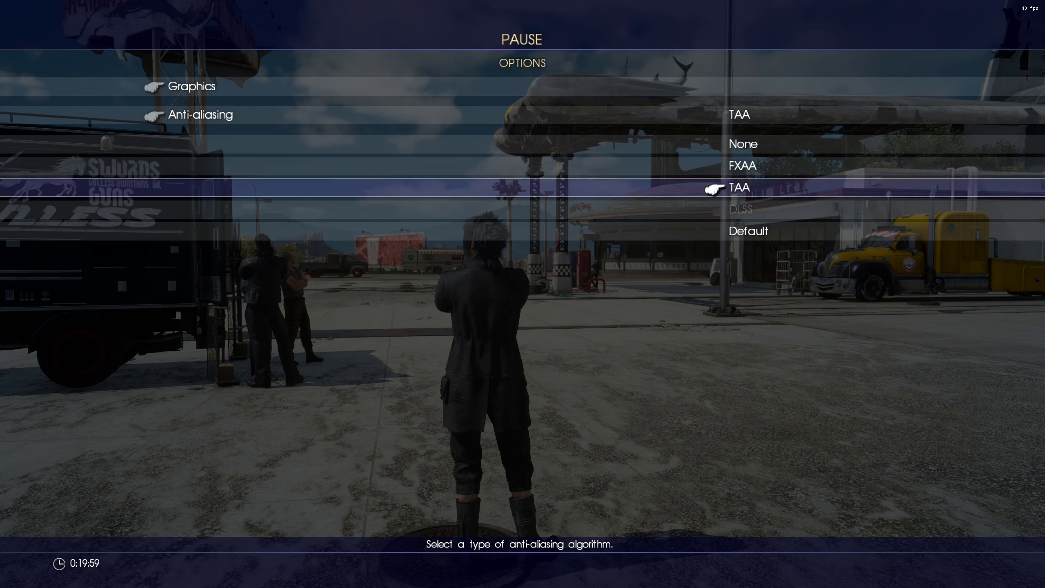
key(Up)
key(Up)
key(Return)
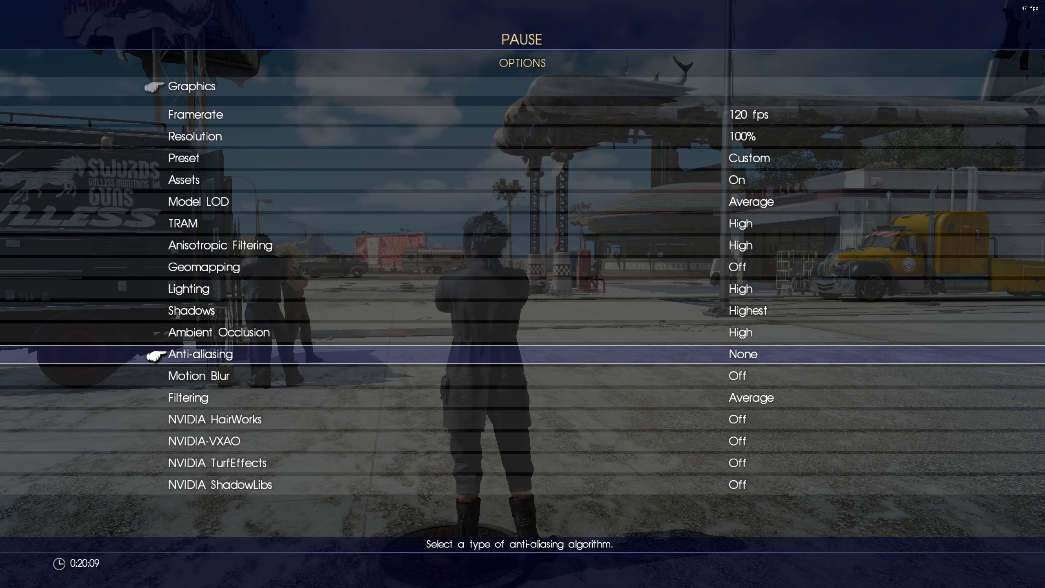
key(Escape)
key(Escape)
key(Escape)
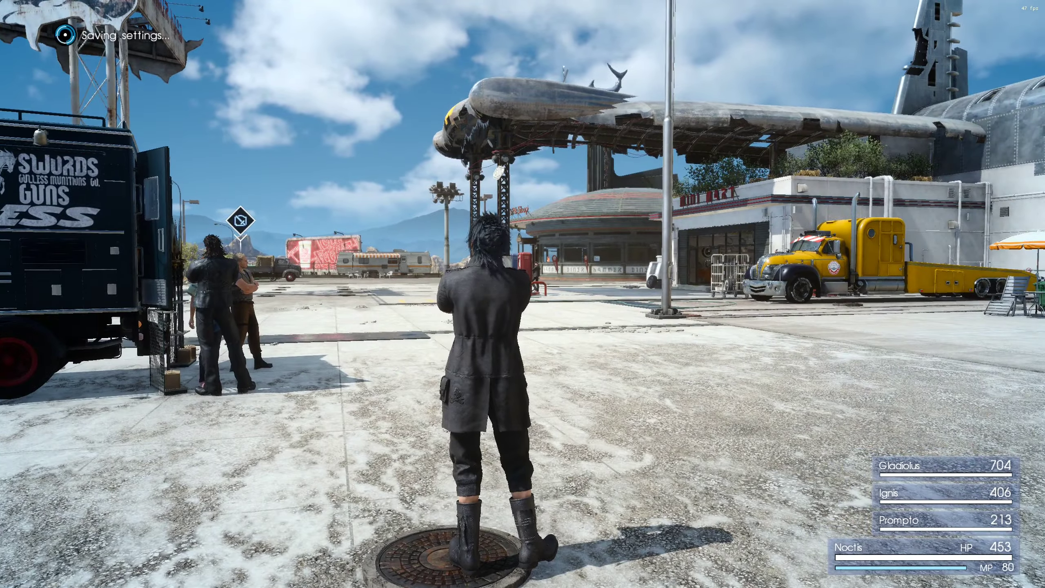
Step: Reopen the ReShade overlay and check the depth buffer by switching the DisplayDepth effect on and off again
key(Home)
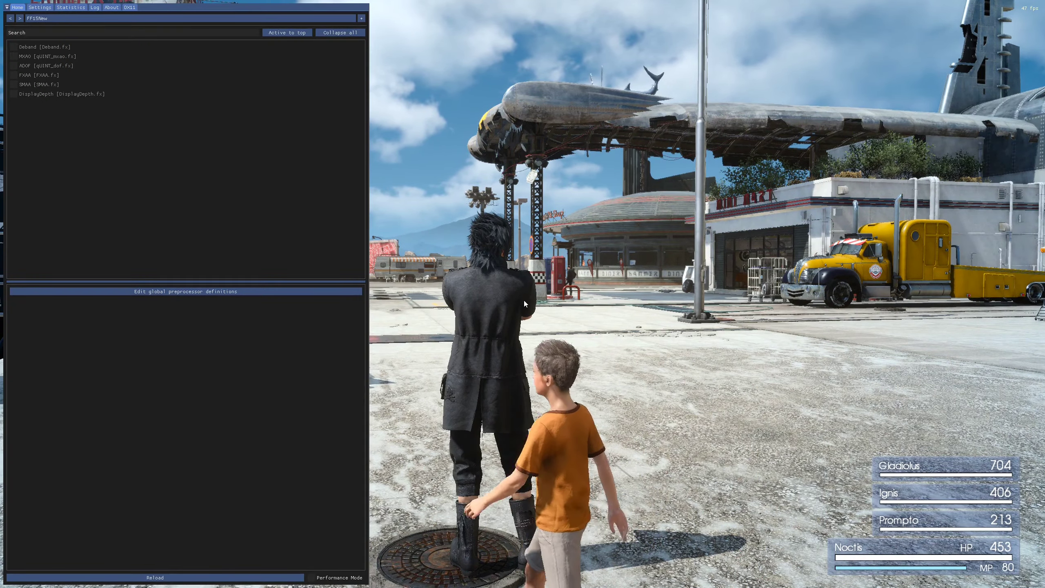
click(87, 95)
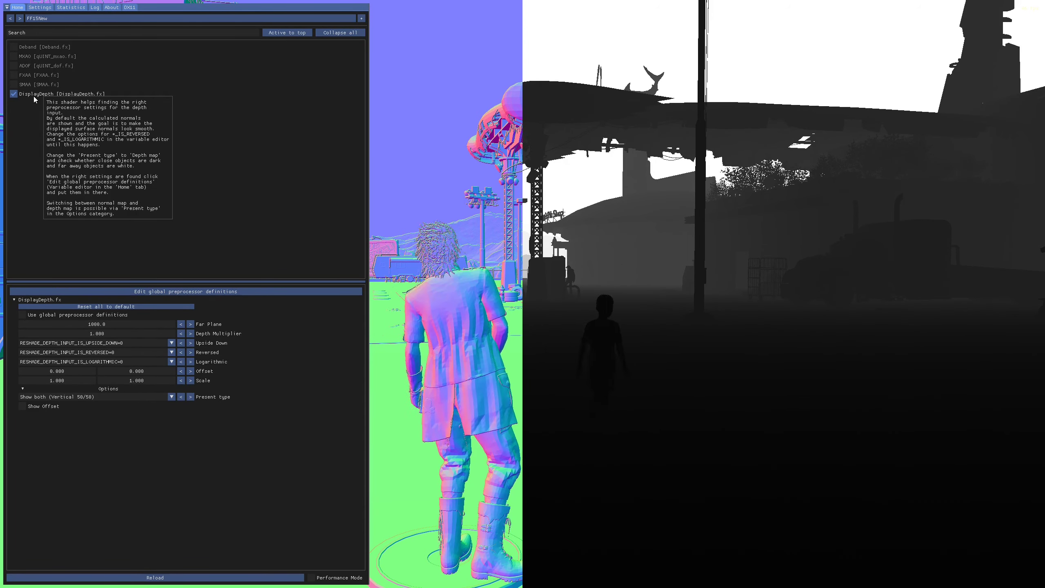
click(33, 95)
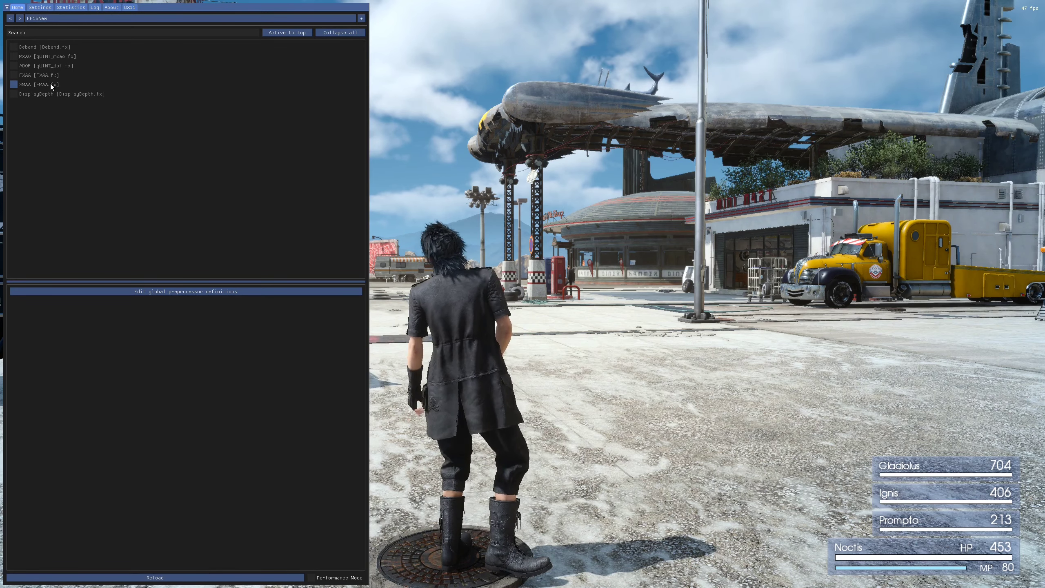
Step: Enable the SMAA effect, close the ReShade overlay and walk the character up to the Culless Munitions truck
click(51, 84)
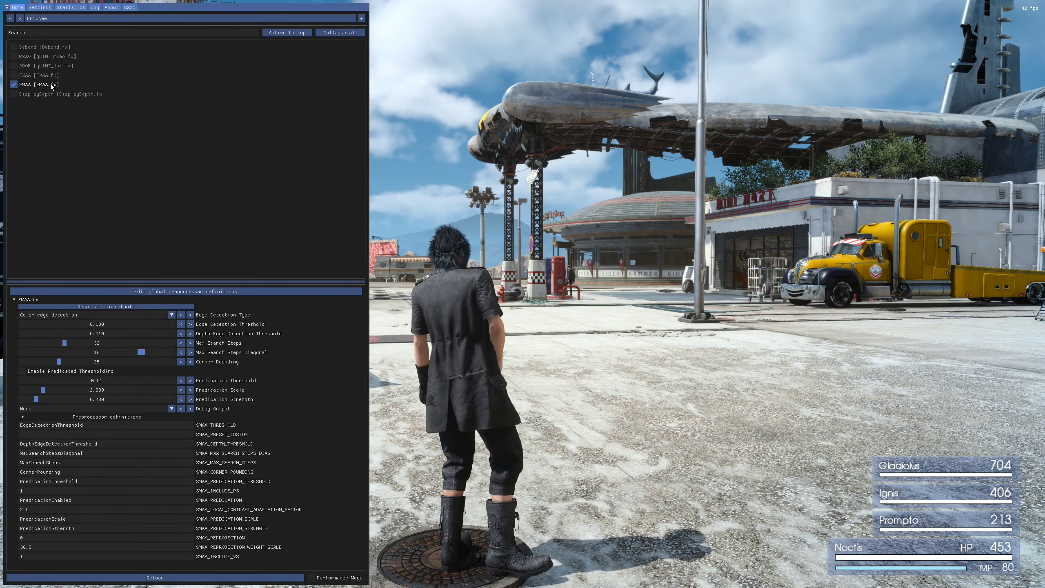
key(Home)
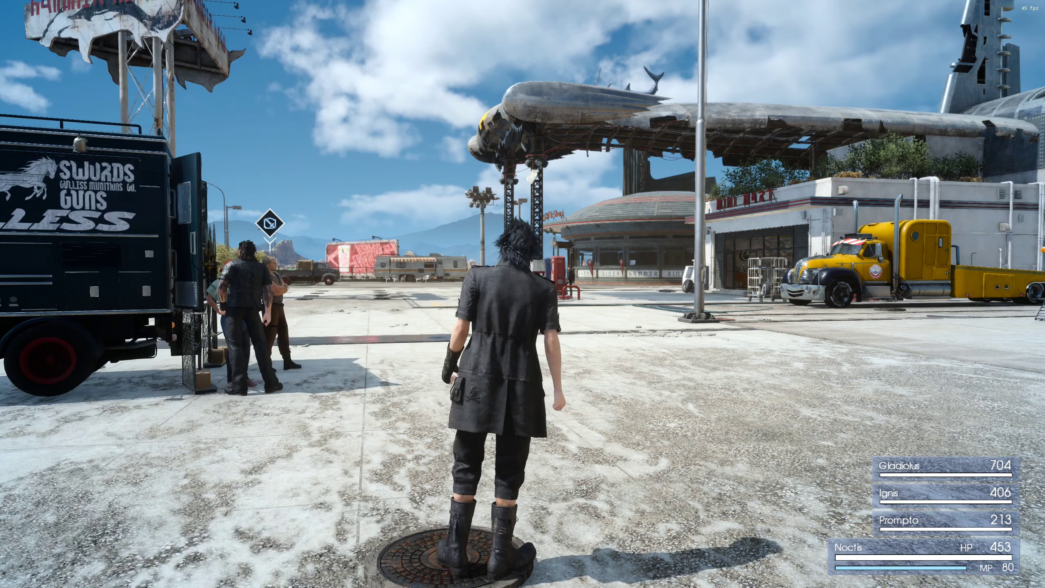
mouse_move(523, 294)
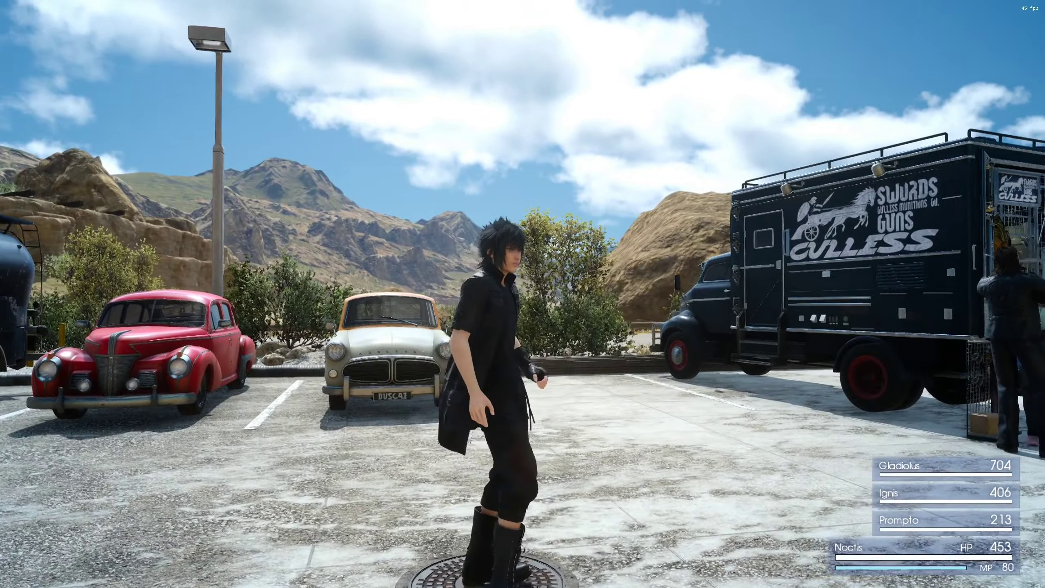
key(w)
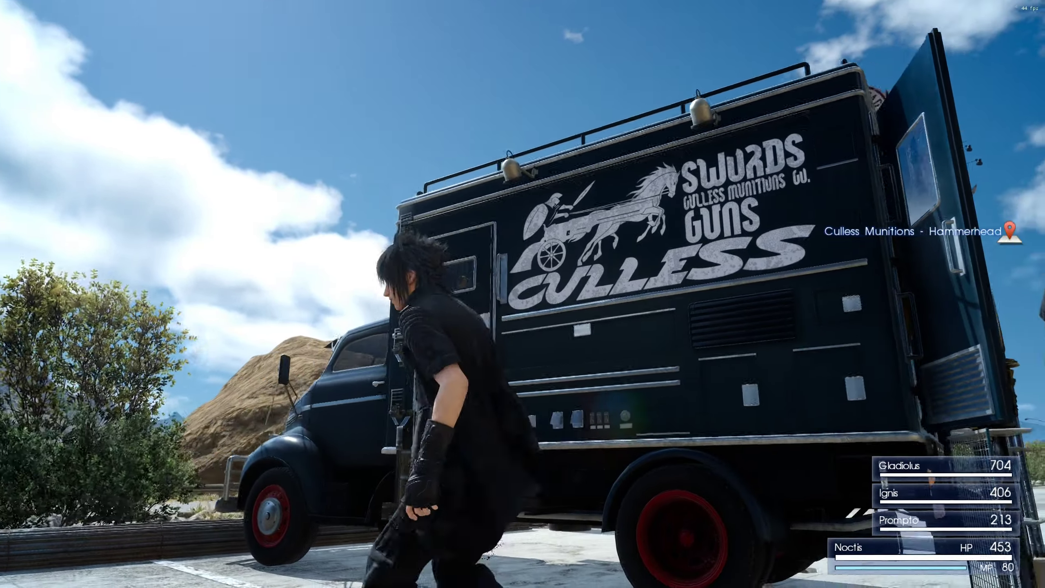
Step: Reopen the ReShade overlay and switch SMAA off and on repeatedly to compare the truck's edges, leaving it on
key(Home)
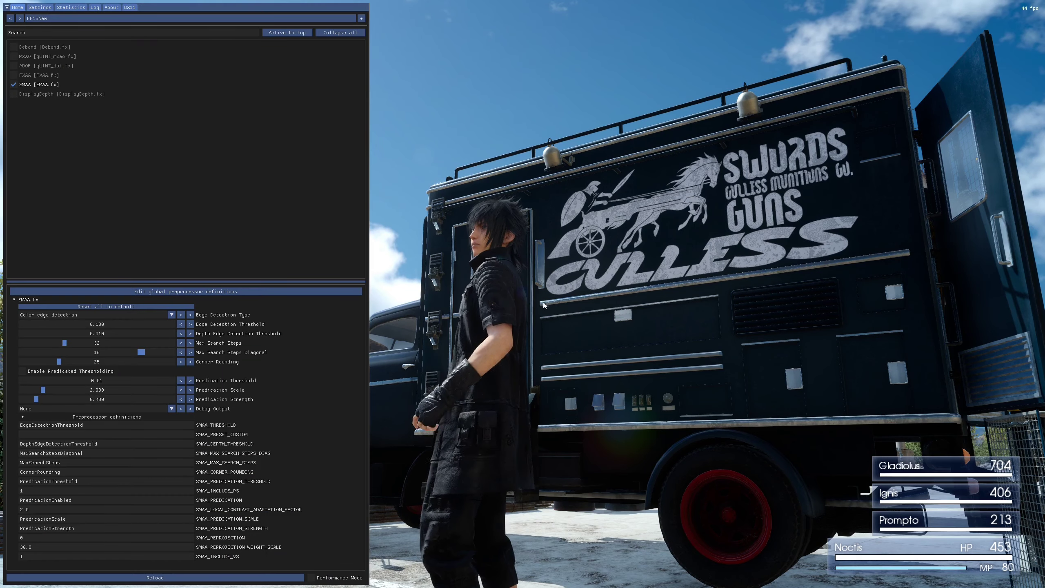
click(35, 86)
click(35, 86)
click(35, 86)
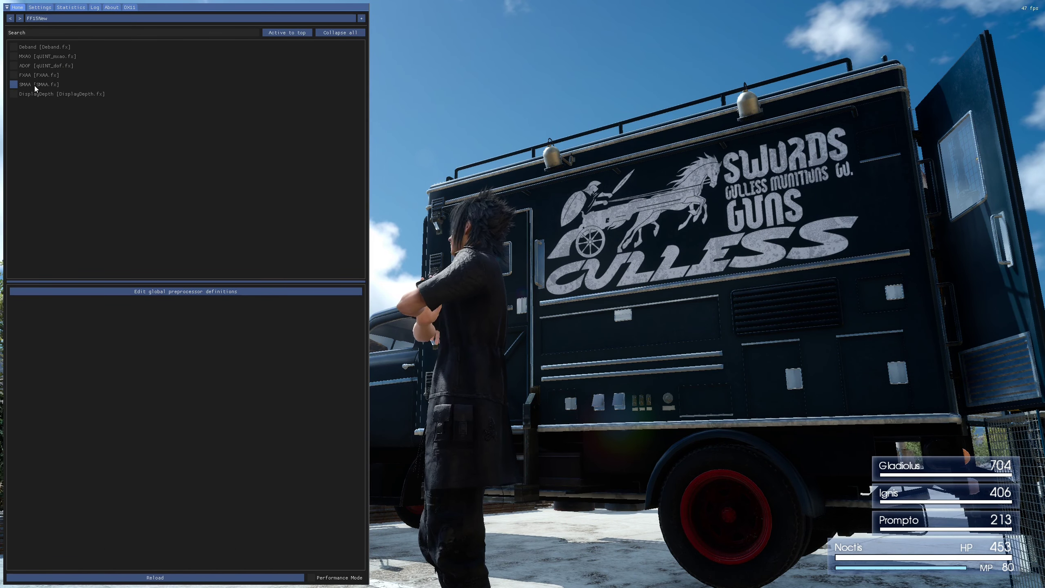
click(34, 86)
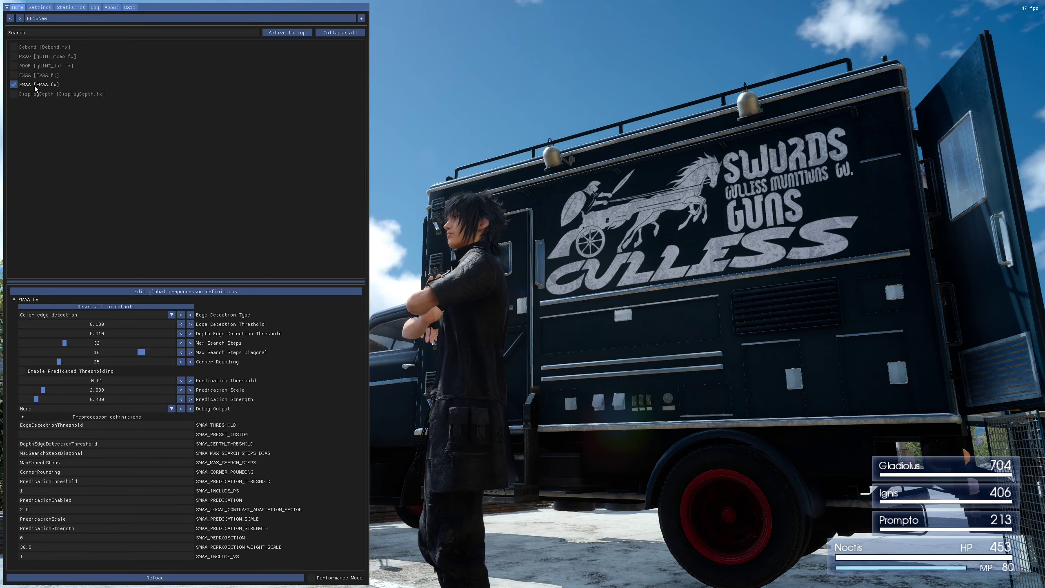
click(35, 86)
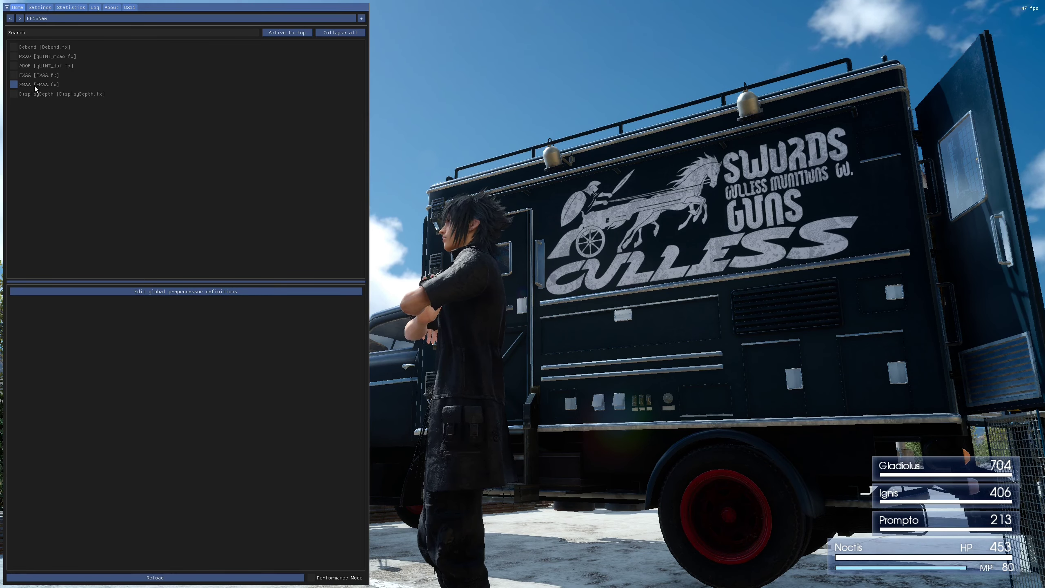
click(35, 85)
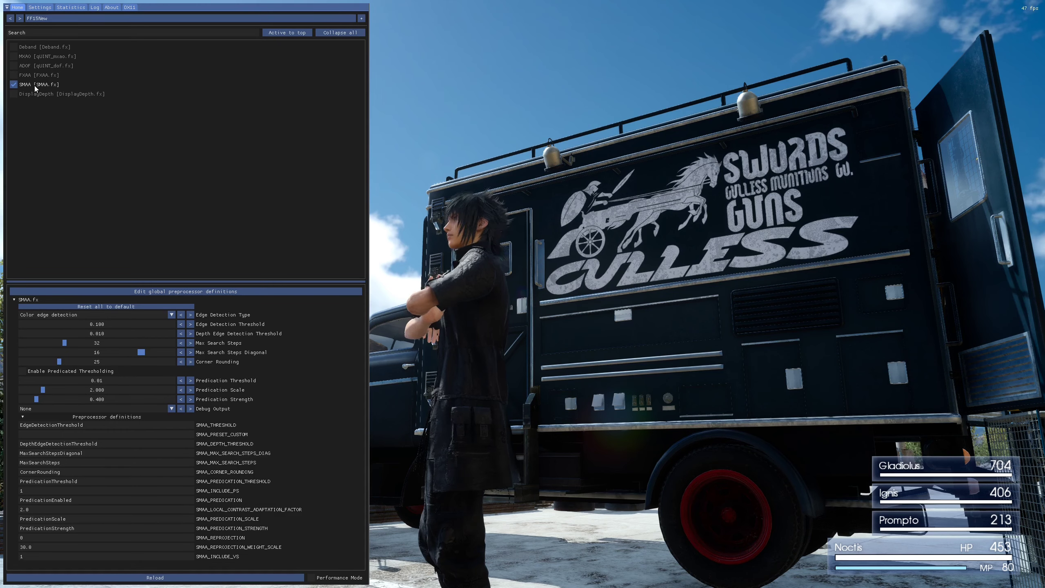
Step: Collapse SMAA's preprocessor definitions and try adjusting its edge detection thresholds and maximum search steps
click(114, 417)
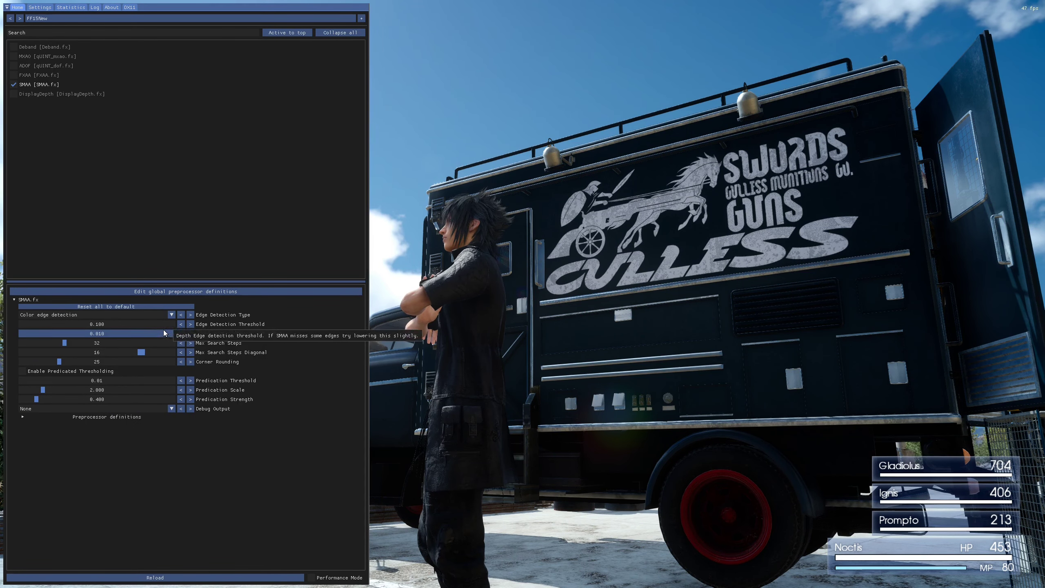
drag(167, 326, 67, 327)
drag(132, 336, 52, 345)
click(49, 345)
click(55, 352)
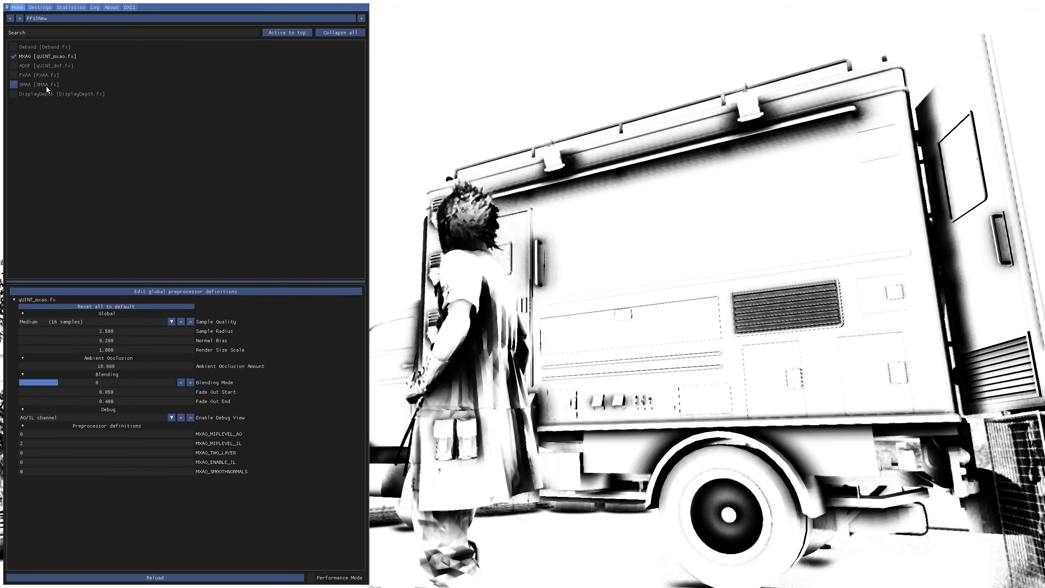
Step: Switch the SMAA effect back on alongside MXAO
click(46, 87)
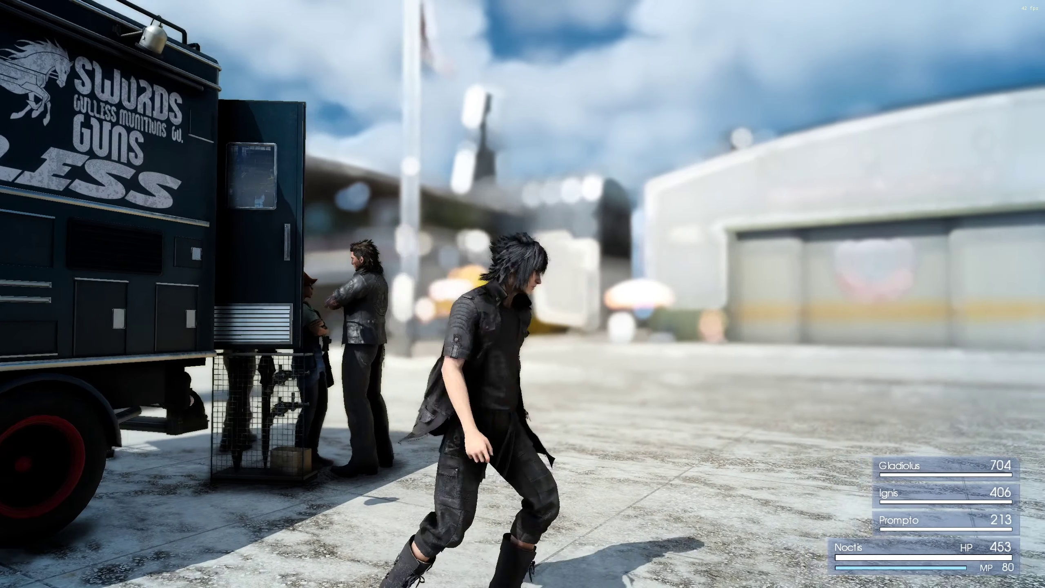
Step: Run the character across the open forecourt and back to the Culless Munitions truck to inspect the combined effects from several angles
key(s)
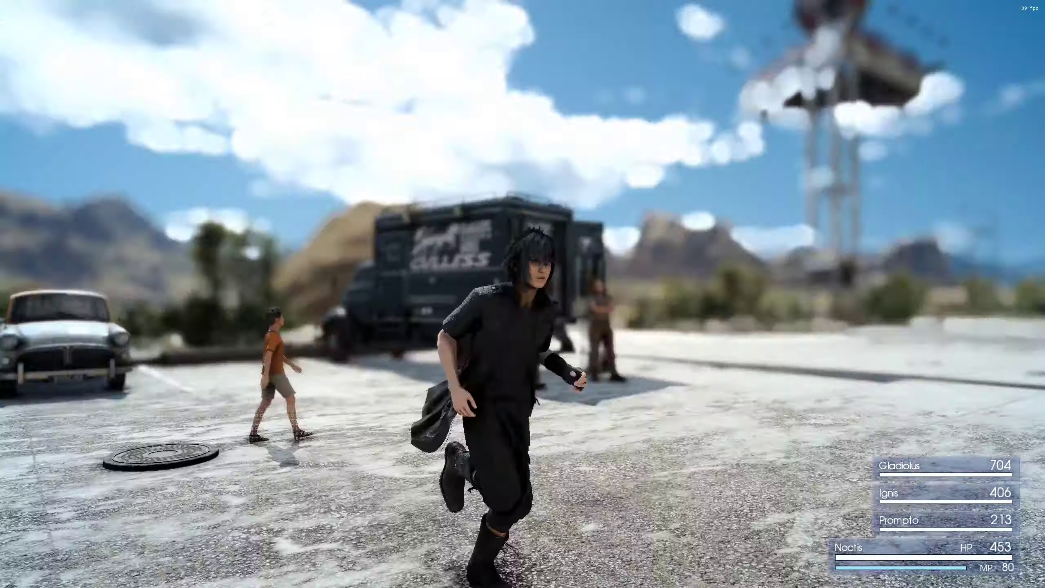
key(a)
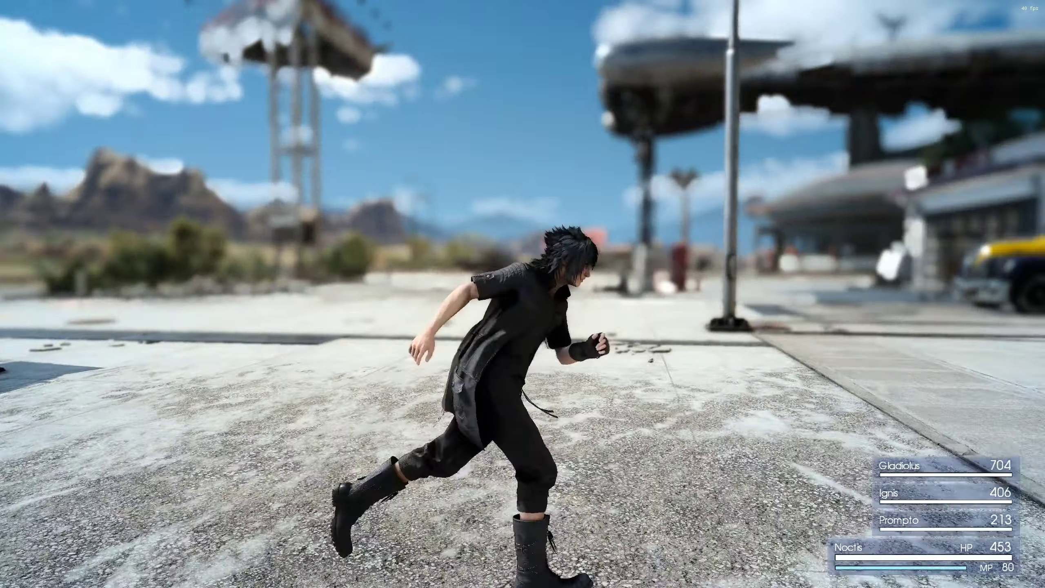
key(d)
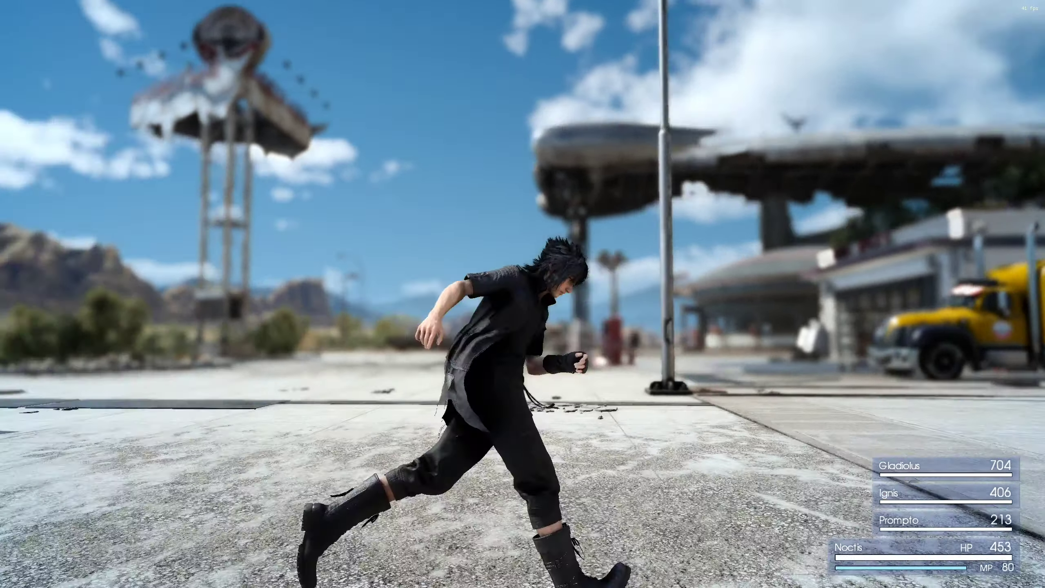
key(w)
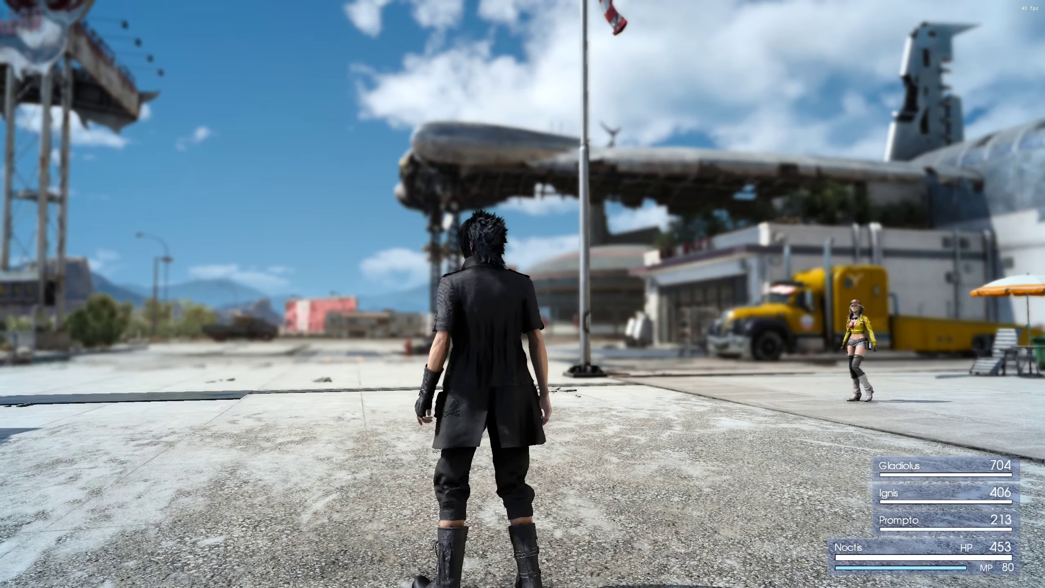
key(d)
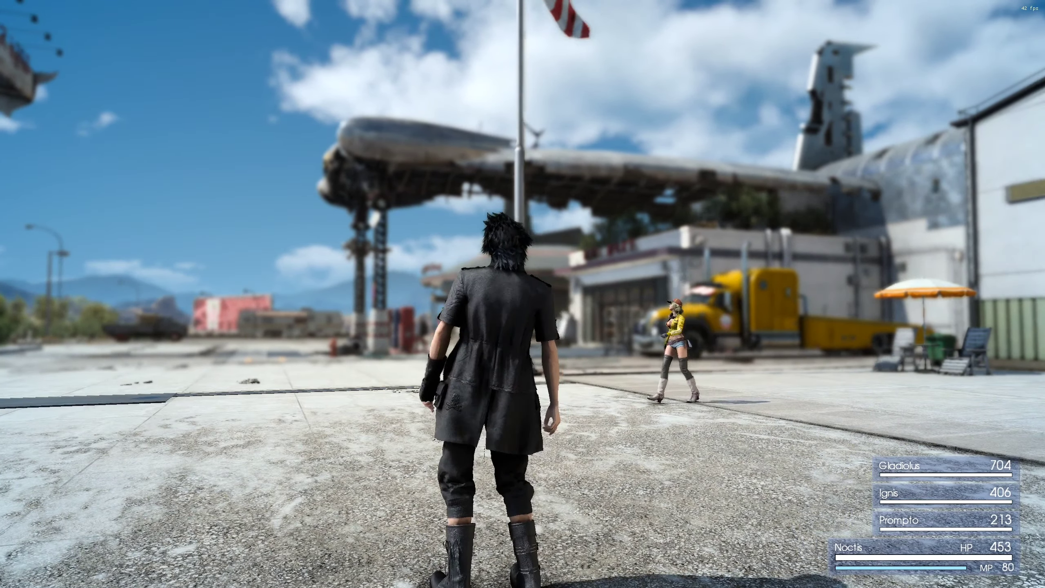
key(a)
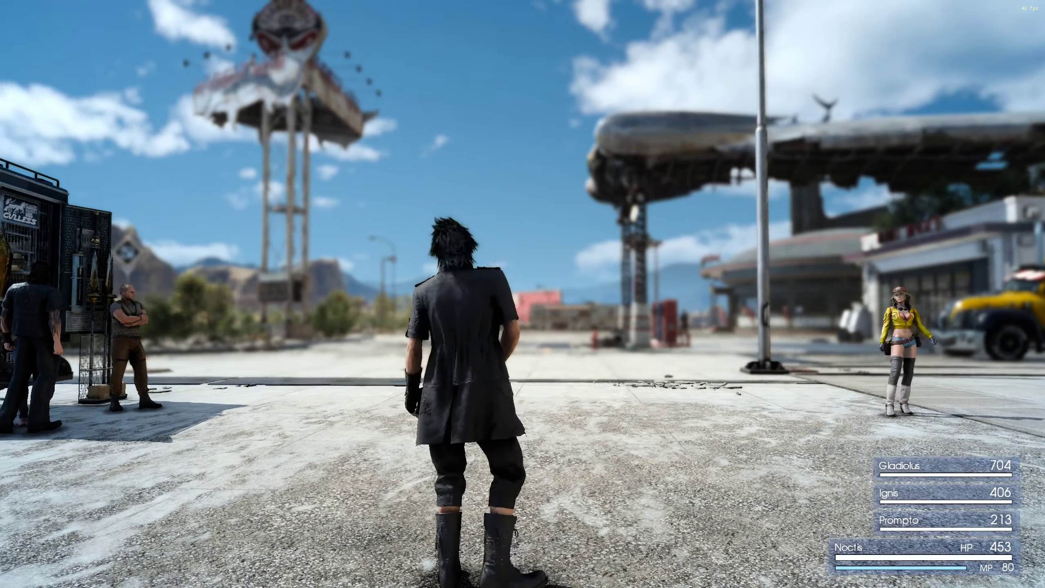
key(a)
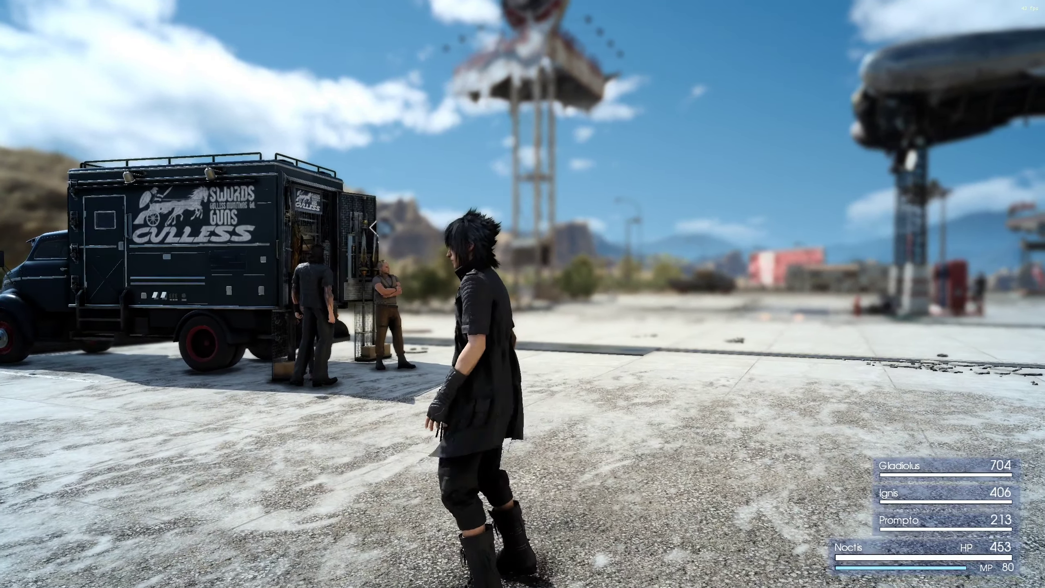
key(w)
key(a)
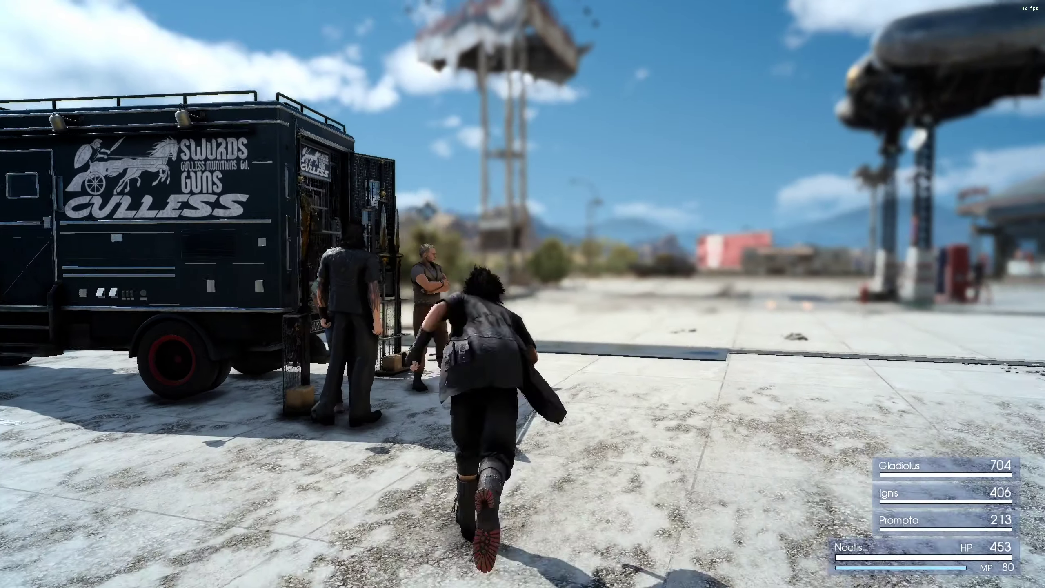
key(s)
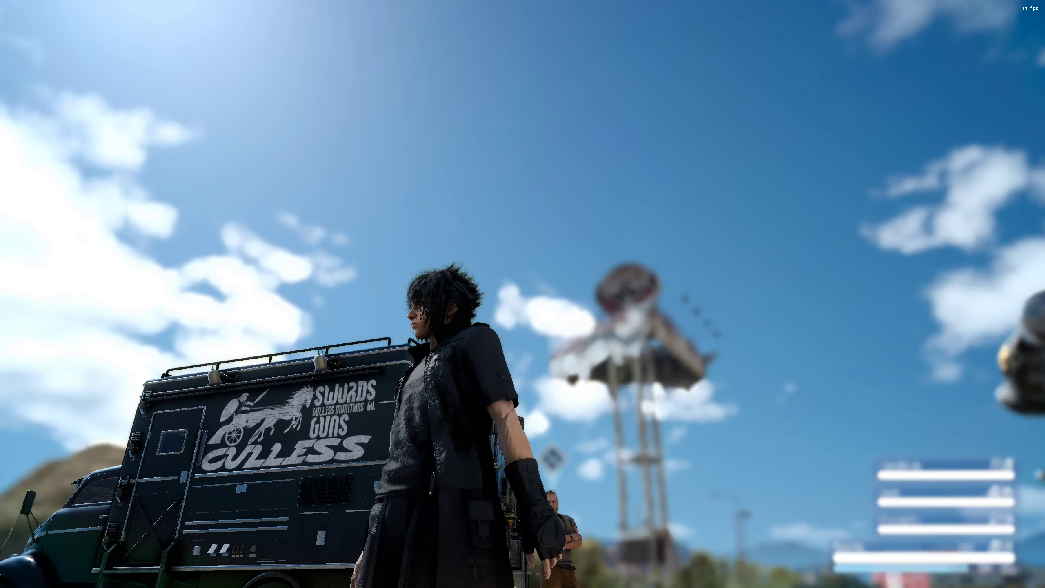
Step: Turn off DisplayDepth and close the ReShade overlay to view the scene with only MXAO and ADOF active
key(Home)
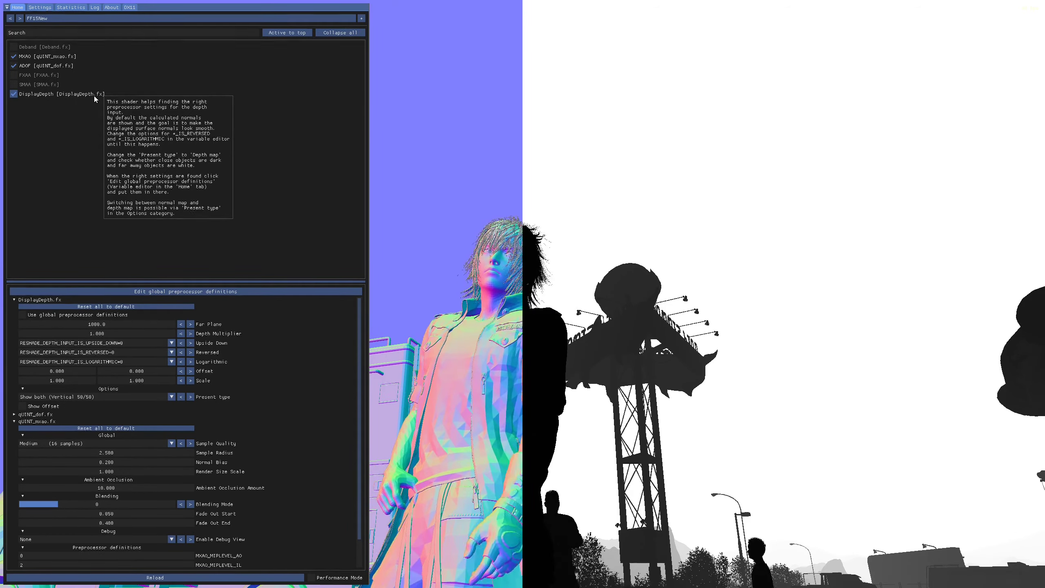
click(94, 95)
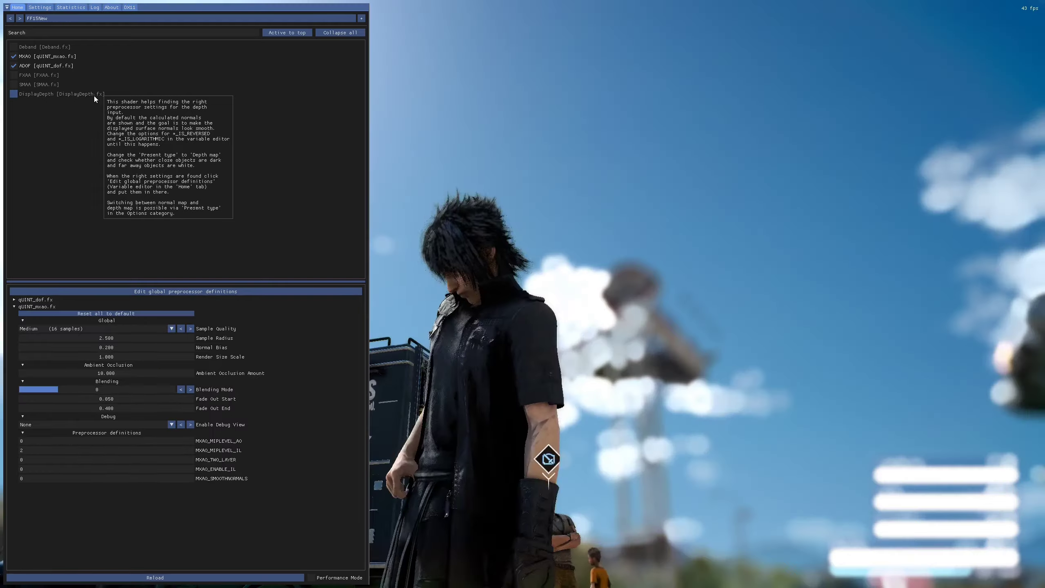
key(Home)
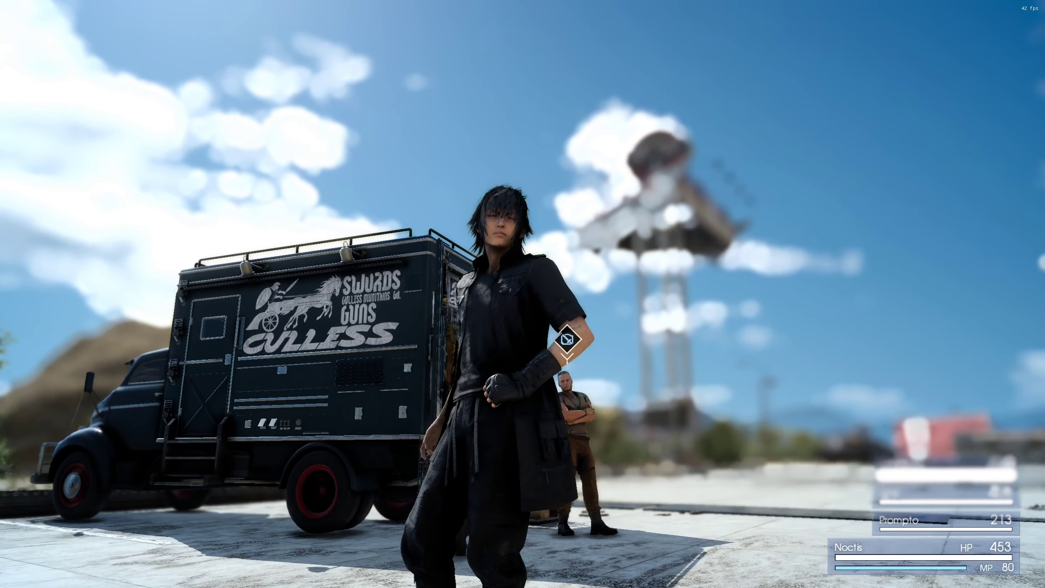
key(Insert)
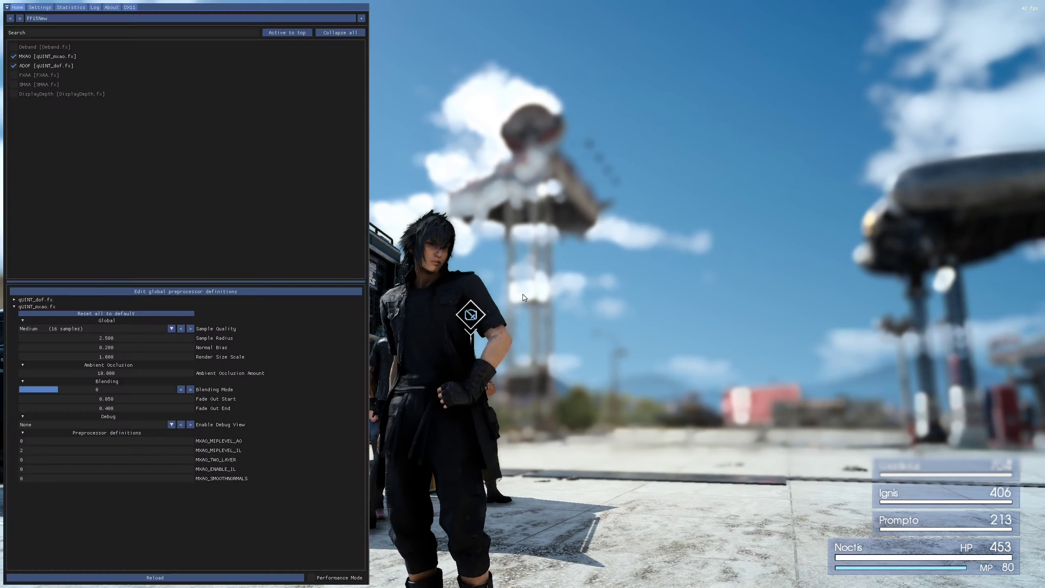
key(Insert)
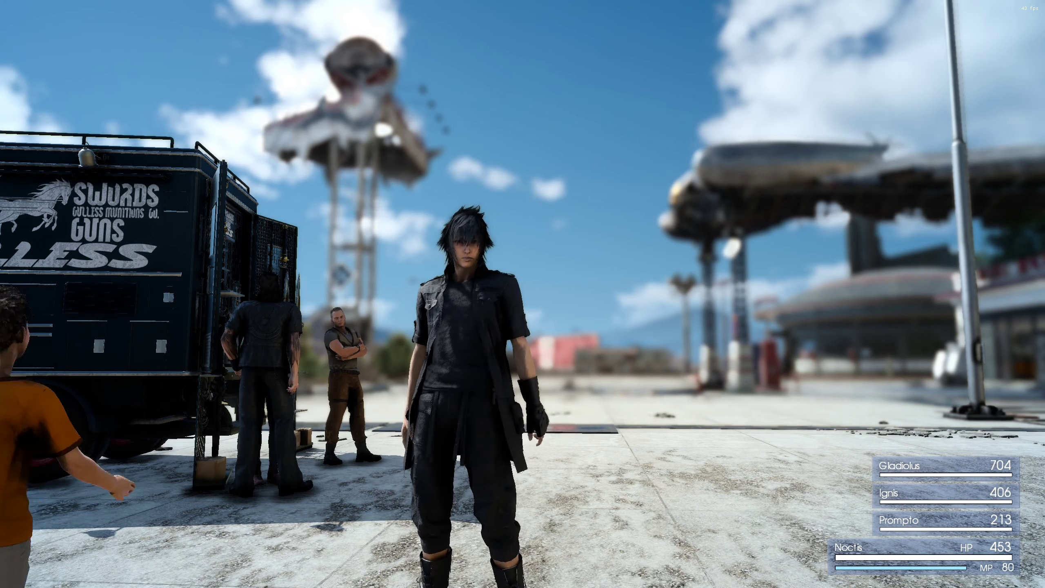
Step: Re-enable DisplayDepth, open the global preprocessor definitions for review, and leave Use global preprocessor definitions unchecked
key(Home)
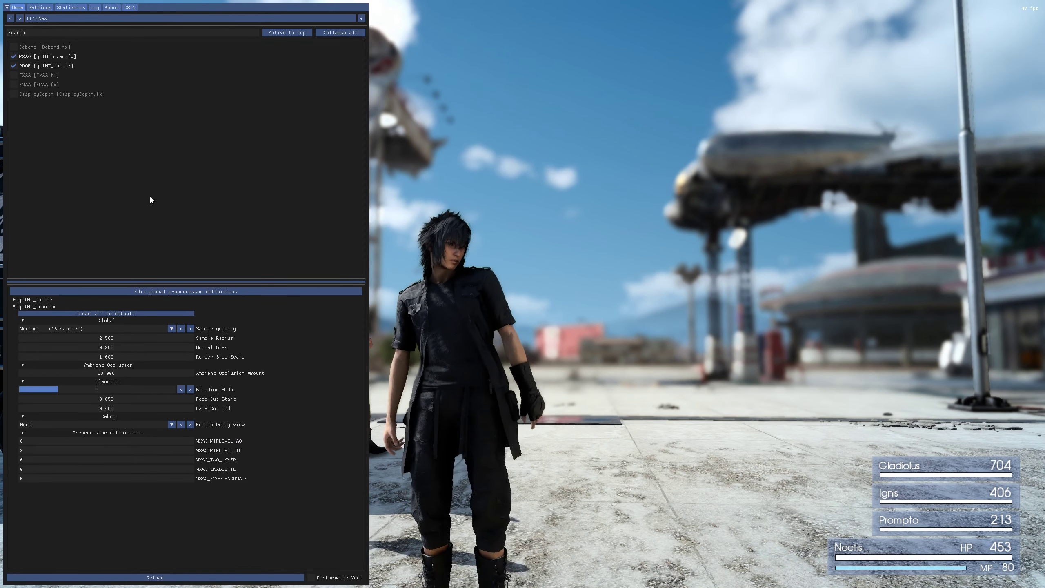
click(74, 94)
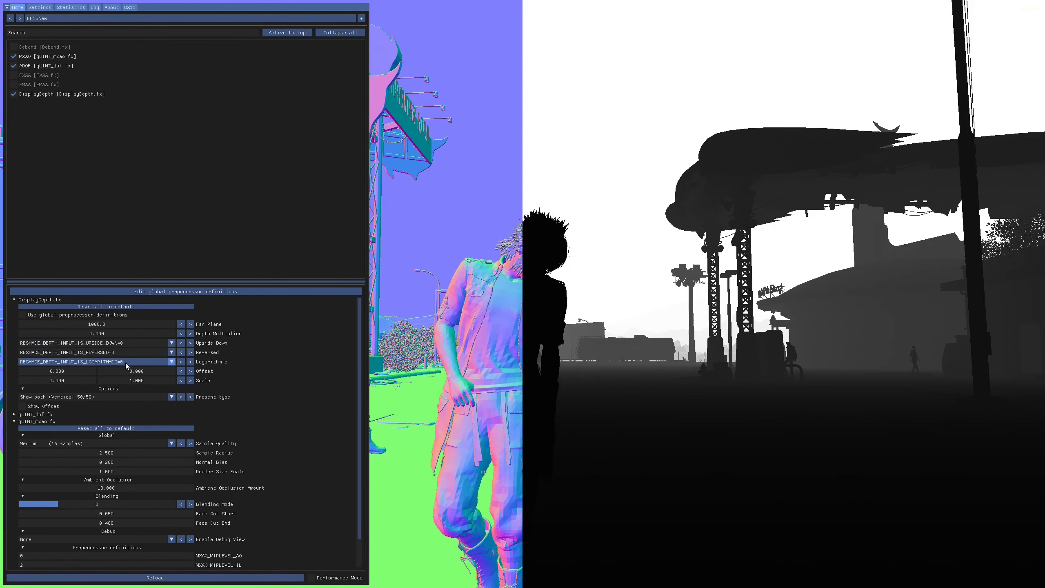
click(201, 294)
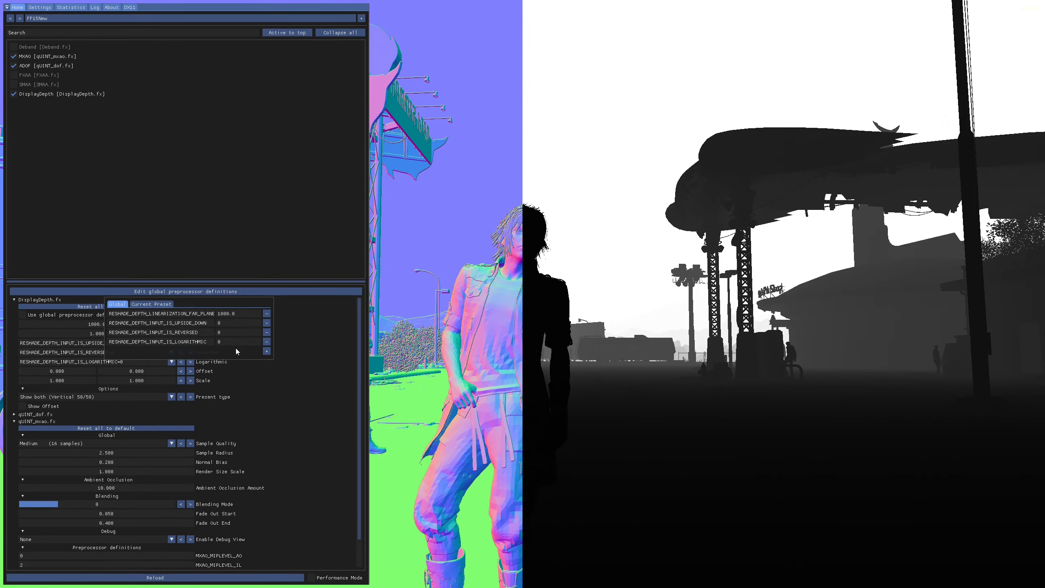
click(290, 346)
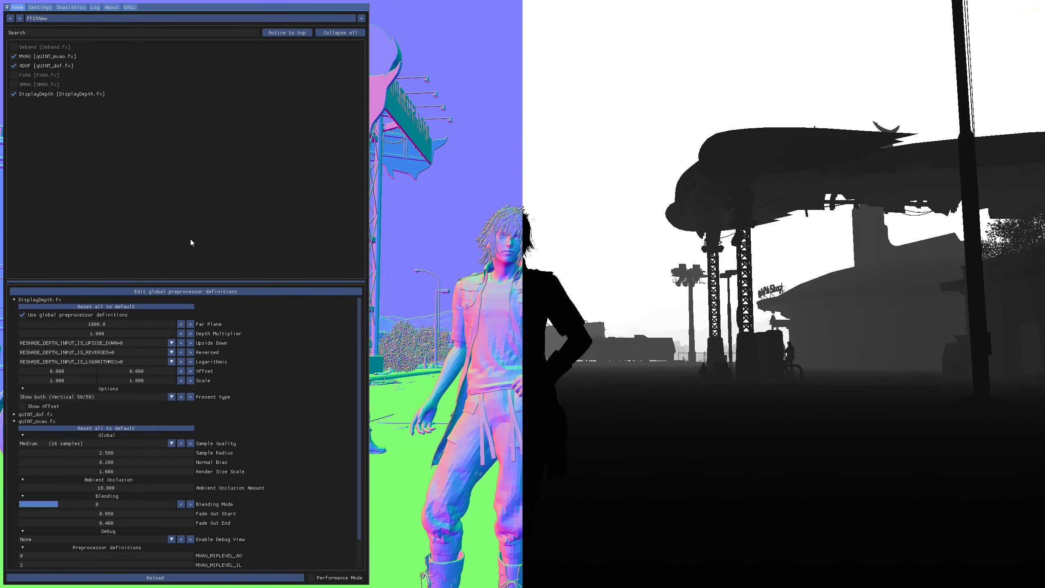
click(64, 315)
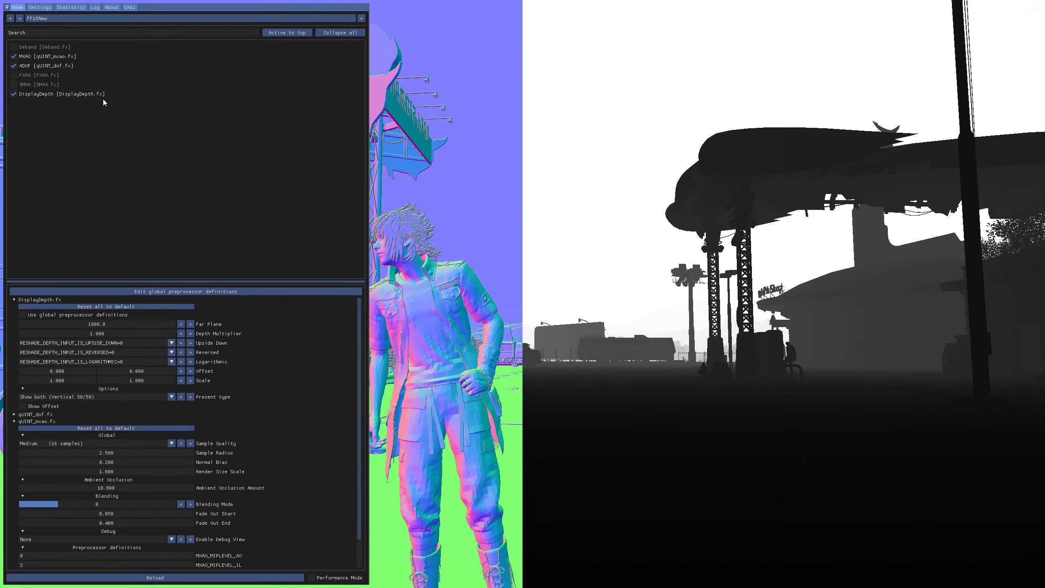
mouse_move(102, 99)
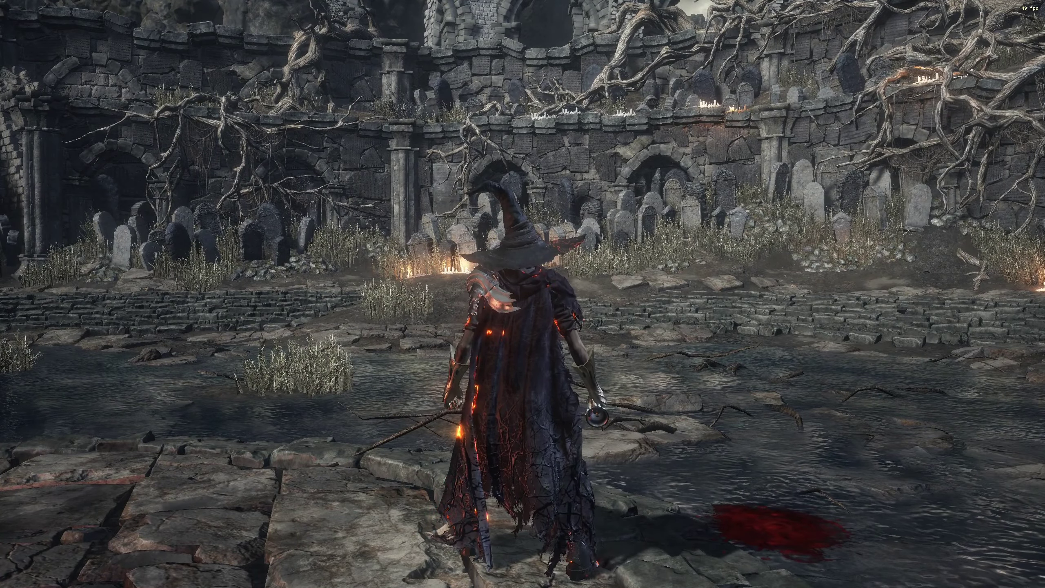
Step: In the Dark Souls III scene, replace DisplayDepth with MXAO, close the ReShade overlay and move the character around
key(Home)
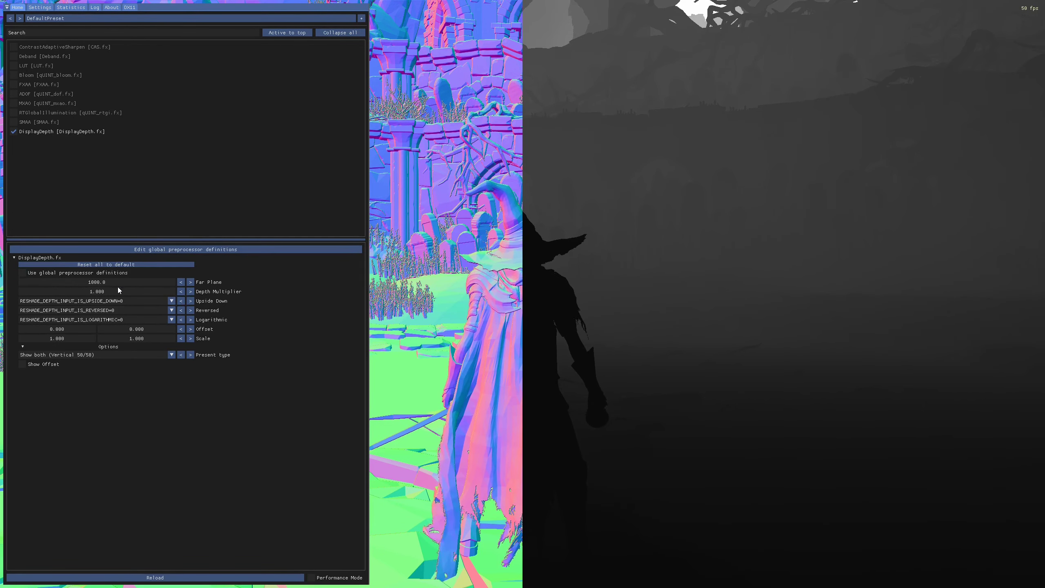
click(78, 131)
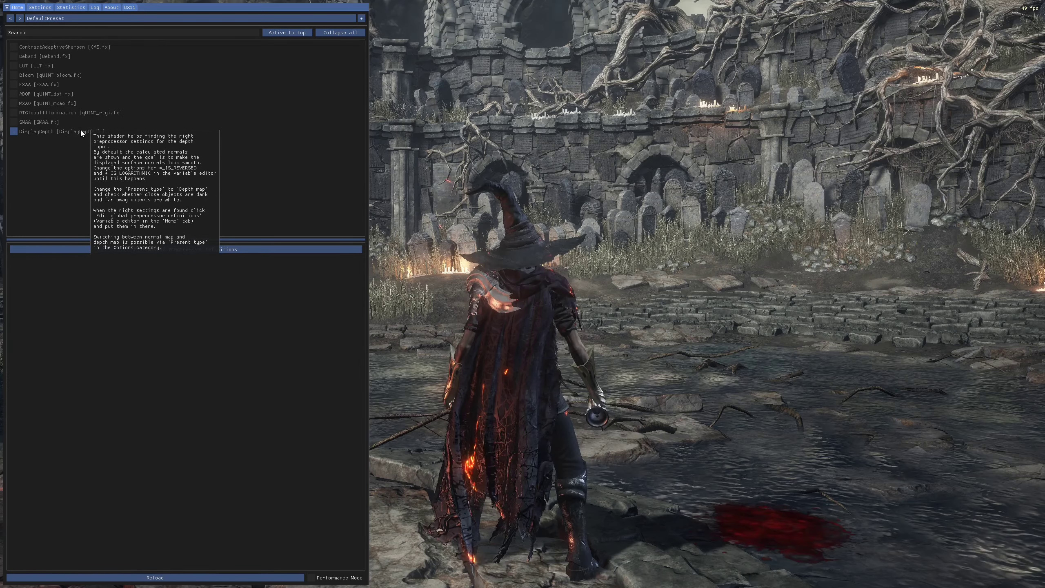
click(55, 106)
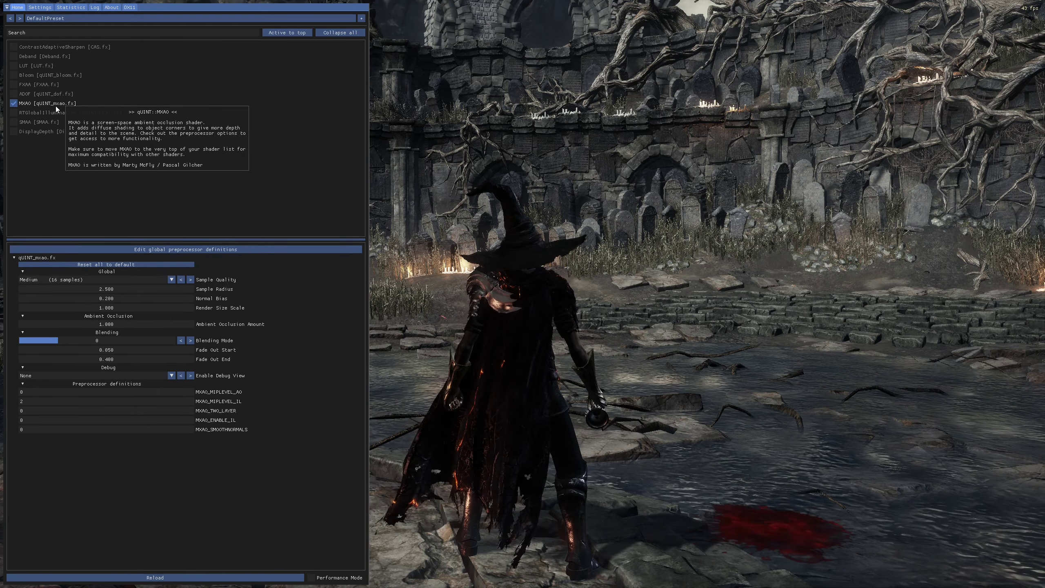
key(Home)
key(s)
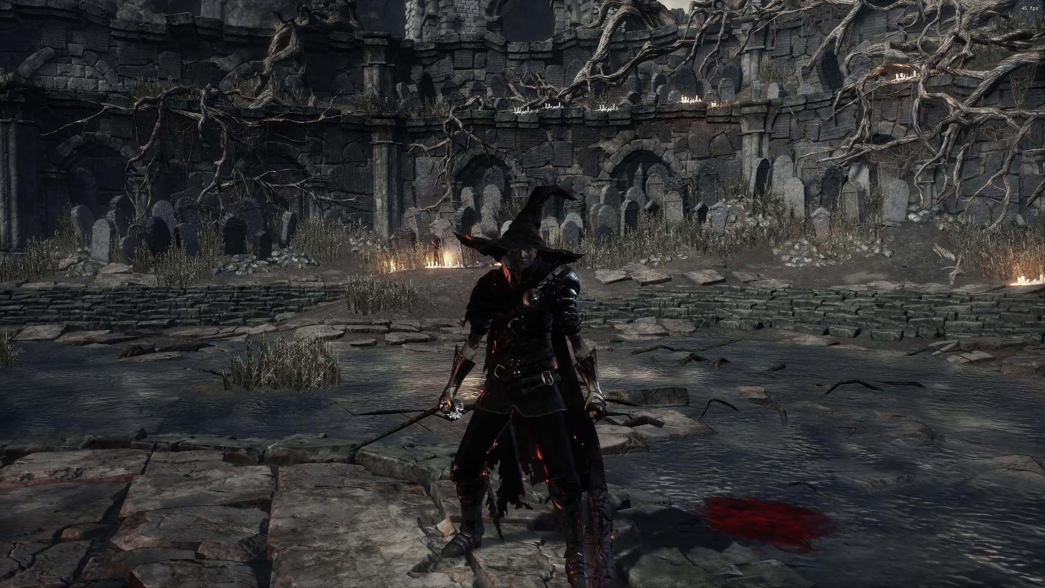
key(w)
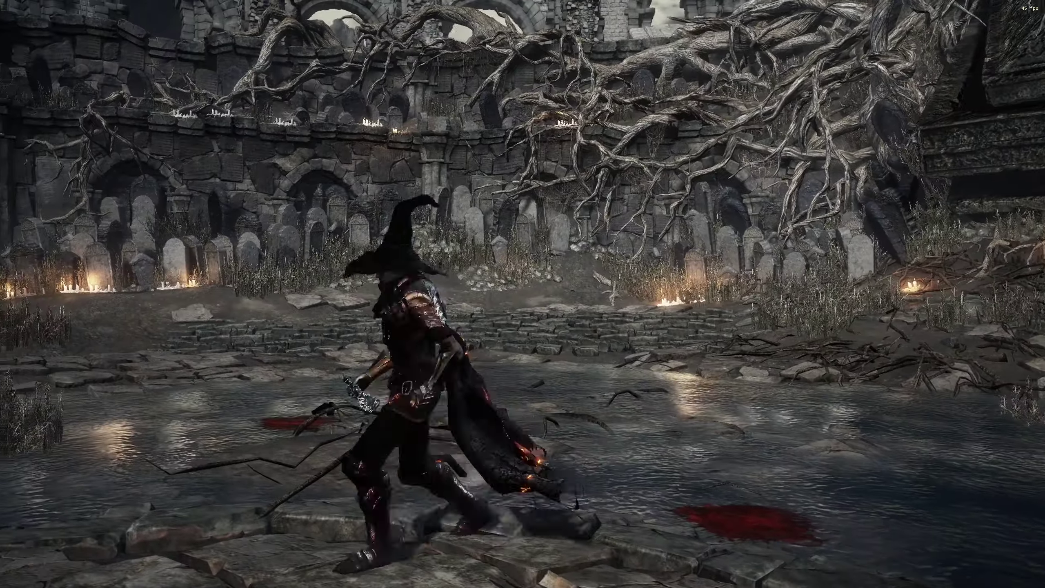
key(s)
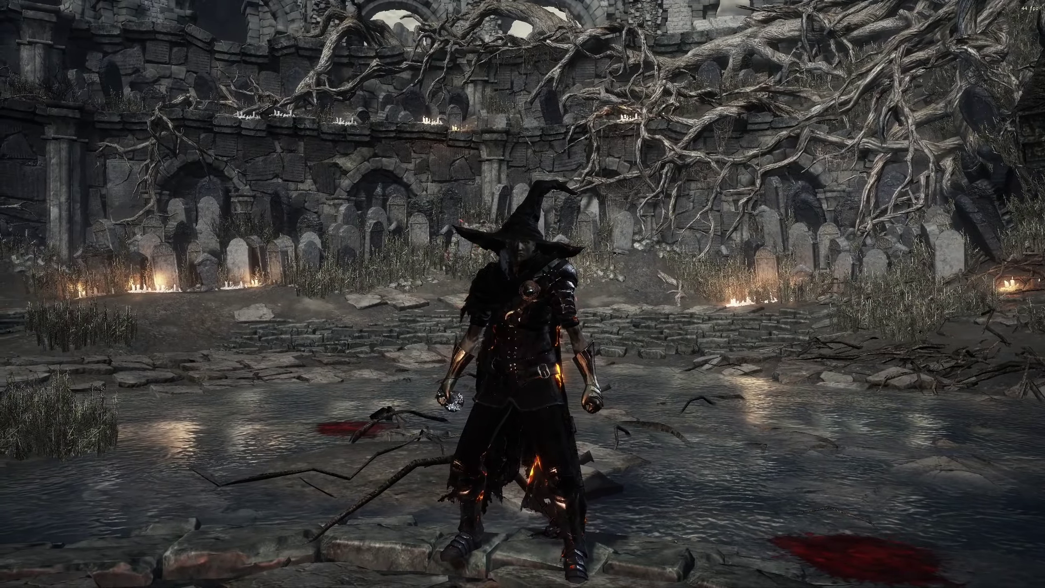
Step: Reopen the ReShade overlay and switch MXAO off and on repeatedly to compare the shading on the character and surroundings
key(Home)
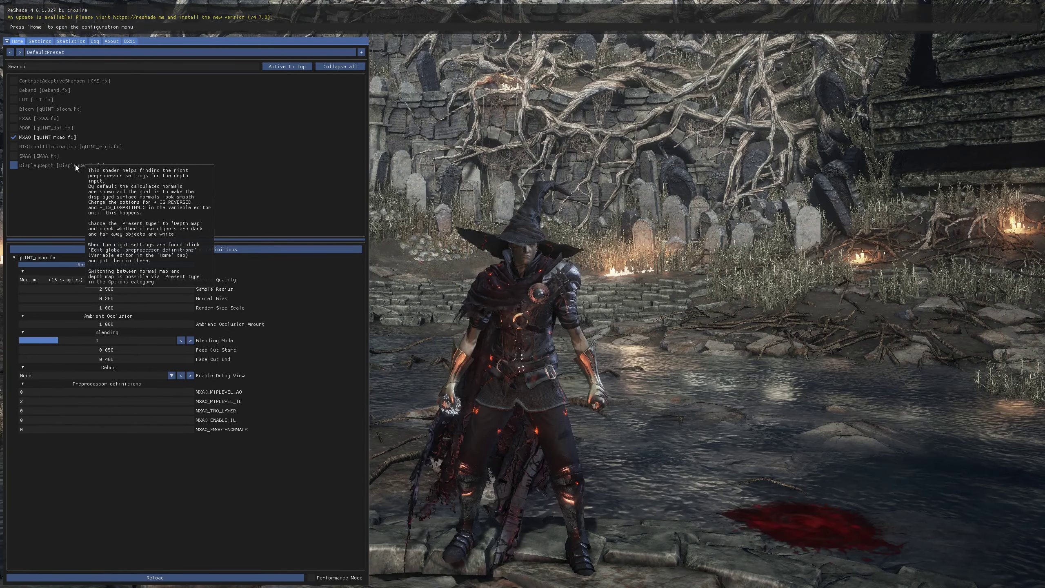
click(61, 135)
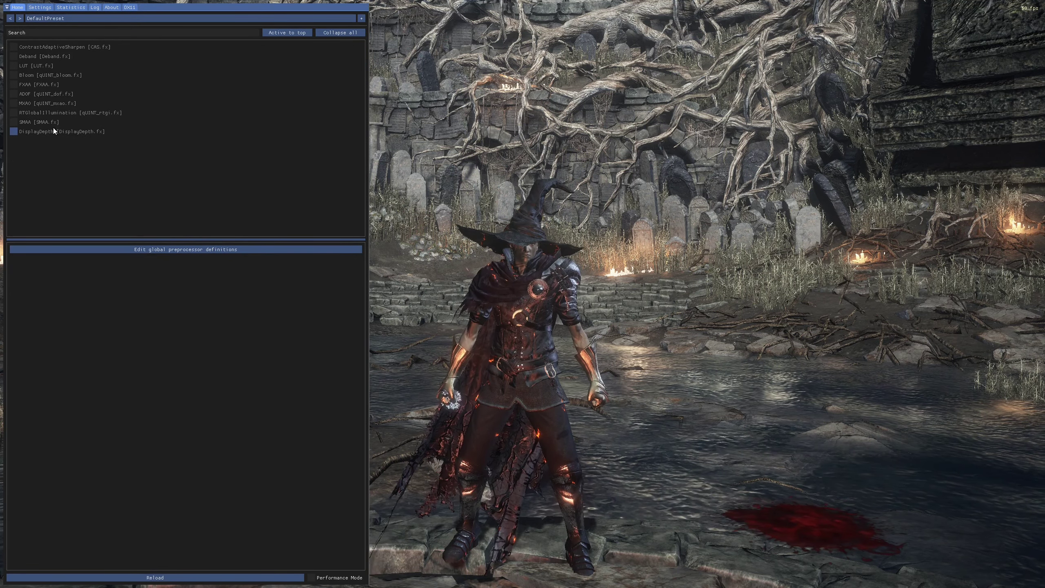
click(61, 75)
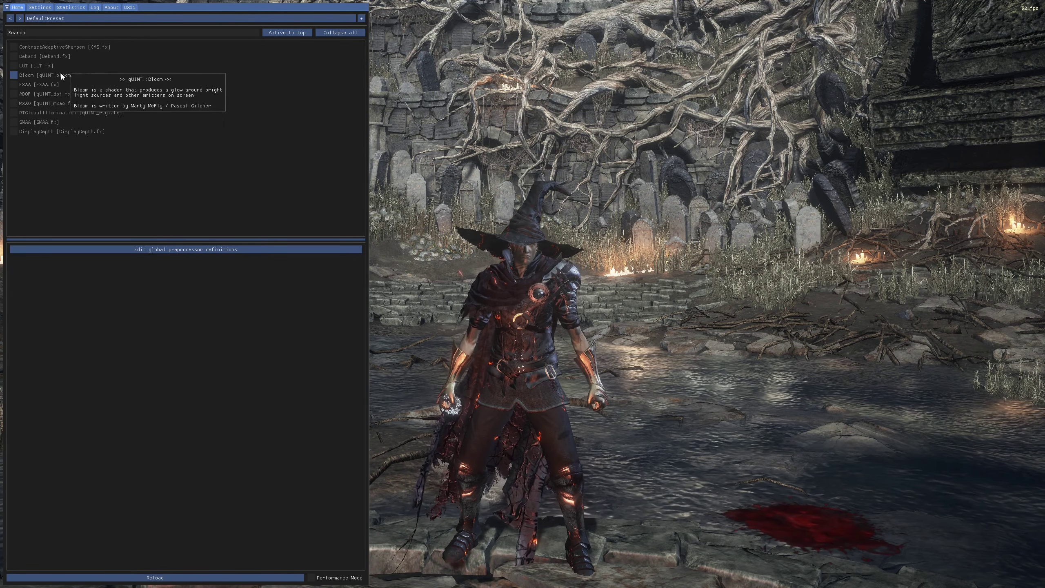
click(54, 103)
click(54, 101)
click(54, 102)
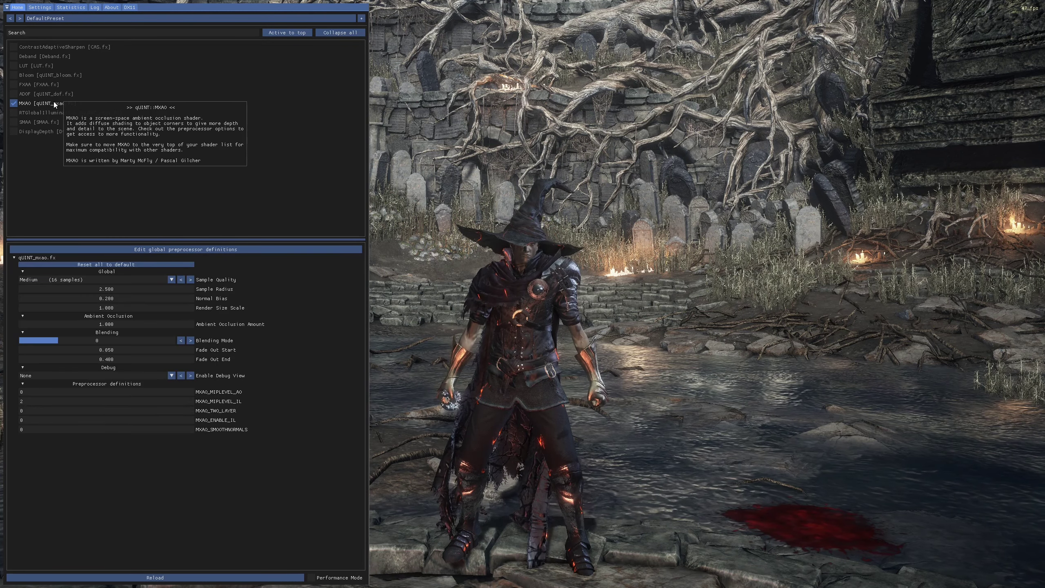
click(54, 101)
click(54, 102)
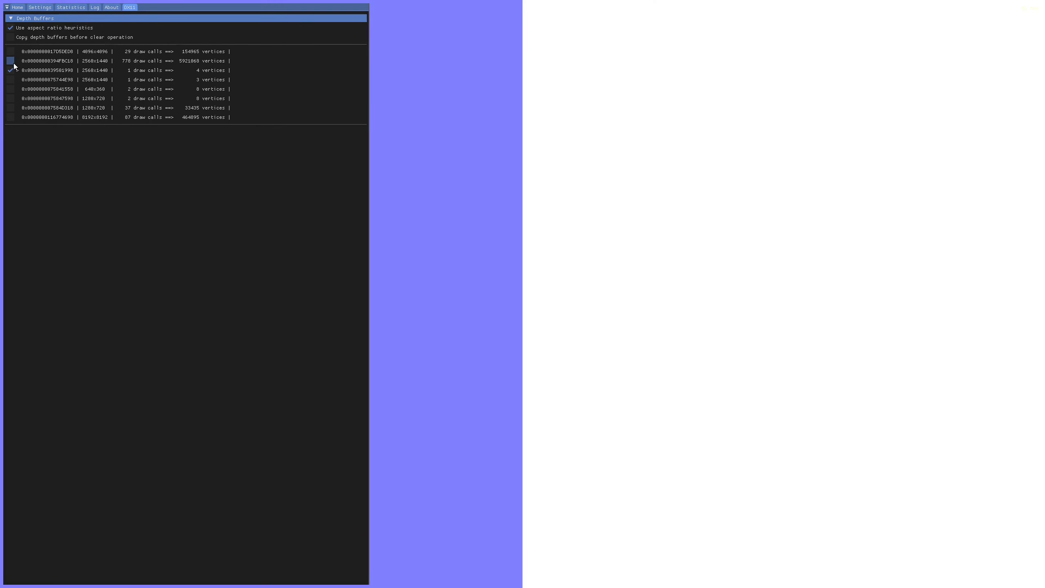
Step: Try selecting different 2560x1440 depth buffers in the DX11 depth buffer list
click(14, 63)
click(12, 70)
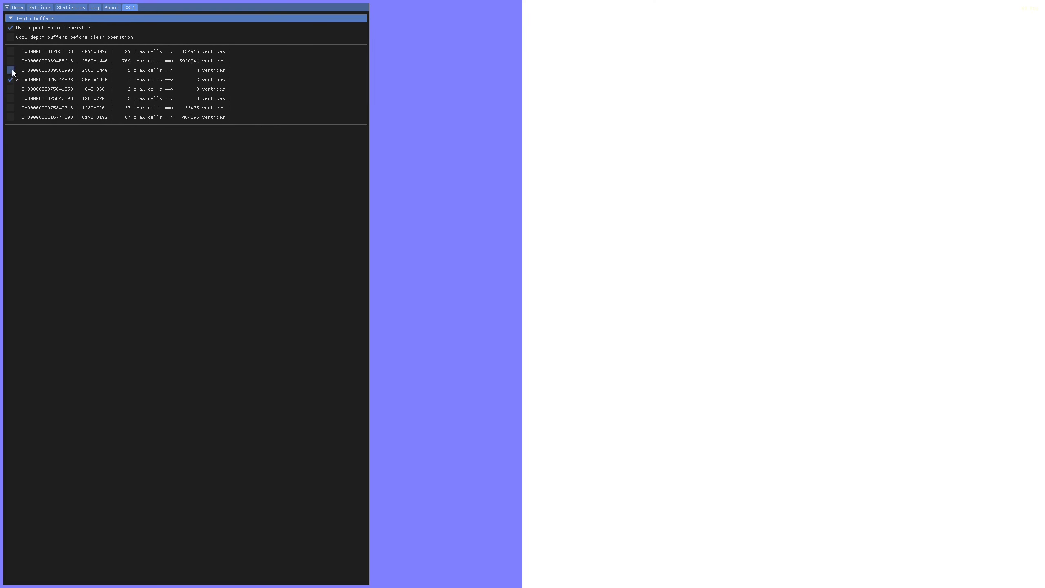